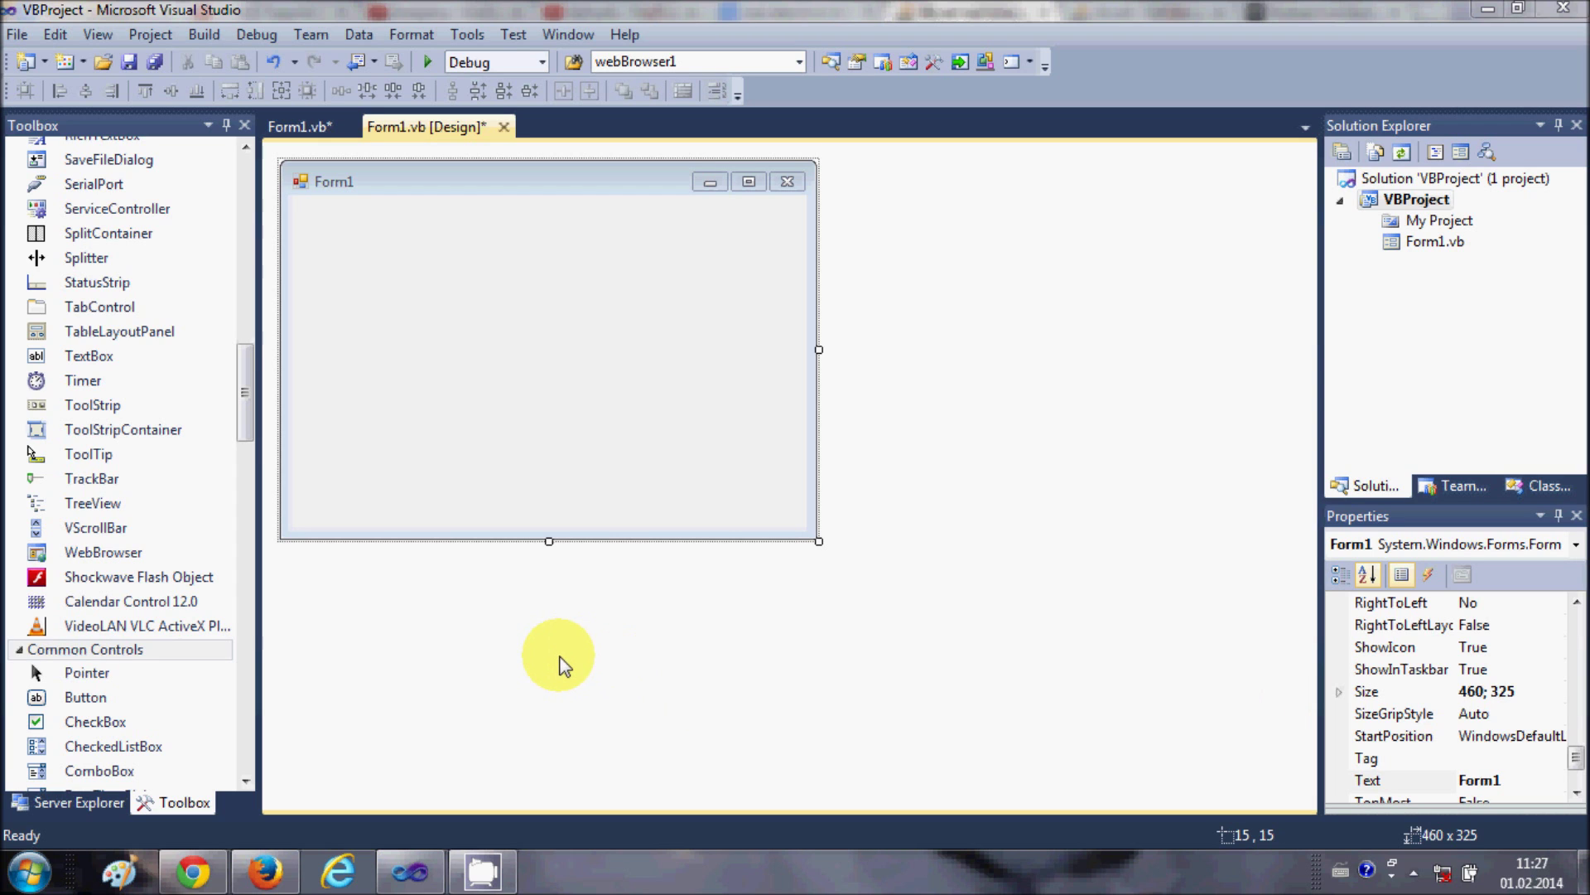
Step: Drop a Label1 control onto Form1 and move it lower, left of centre
left_click(247, 410)
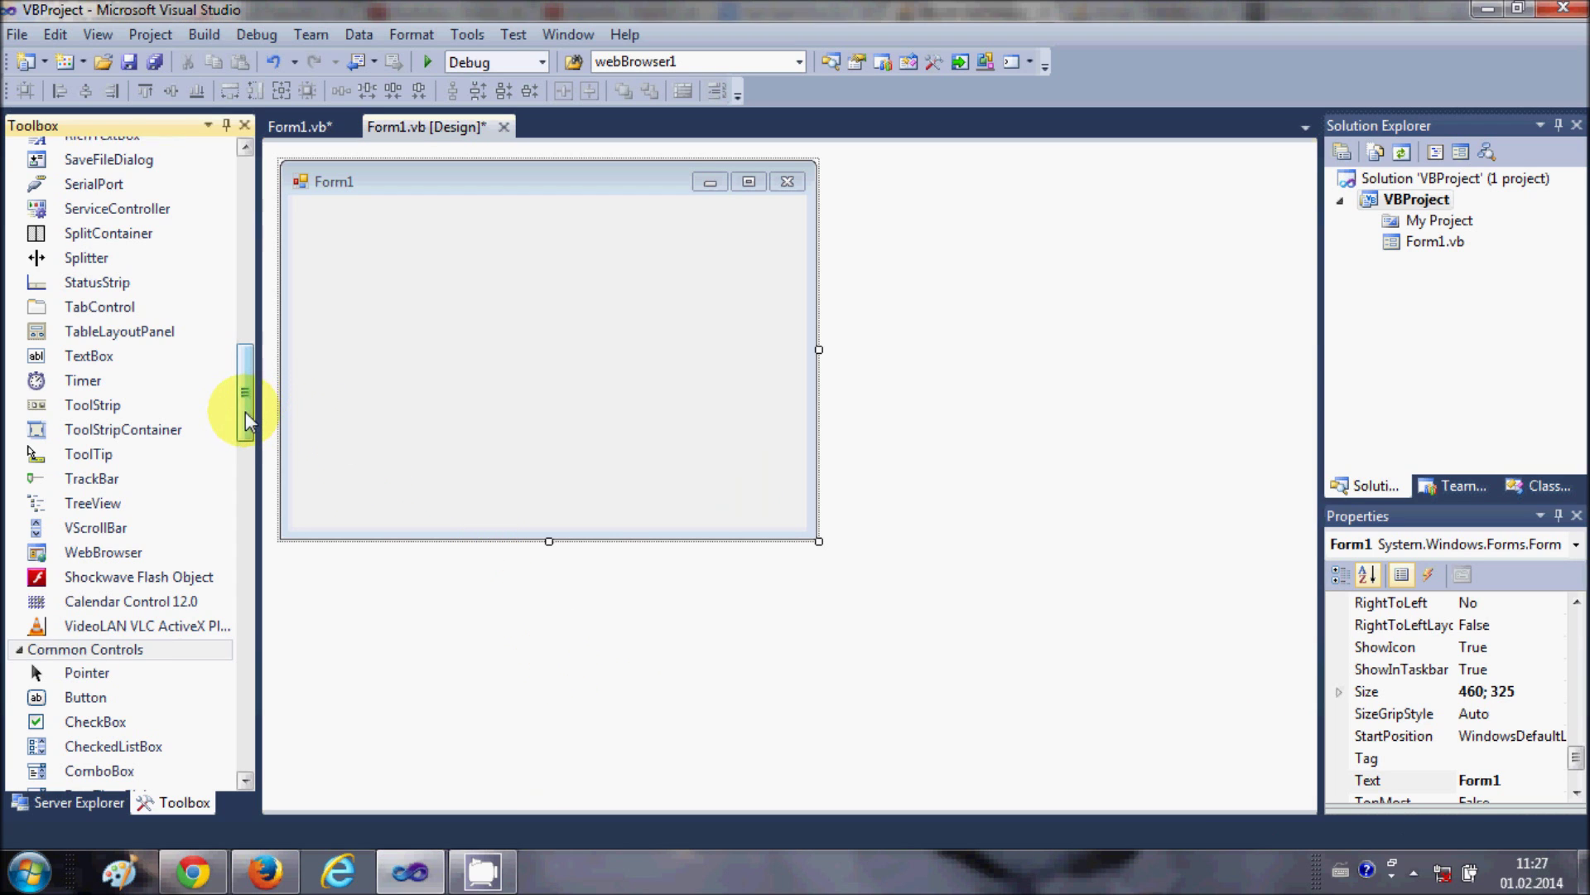
left_click_drag(247, 411, 247, 298)
left_click(81, 265)
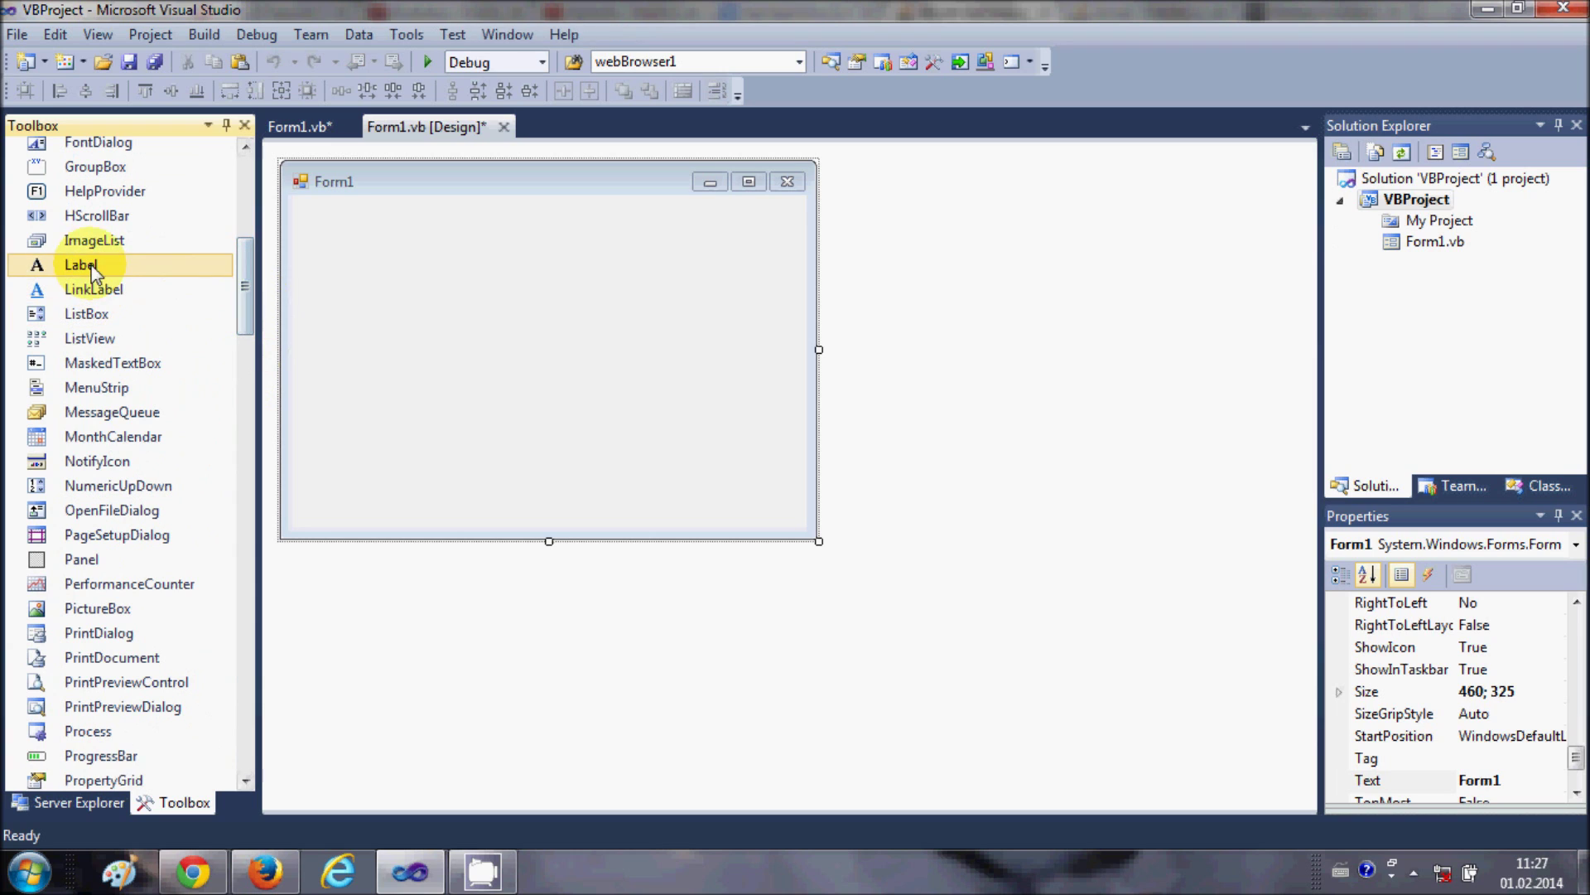
left_click_drag(80, 264, 370, 251)
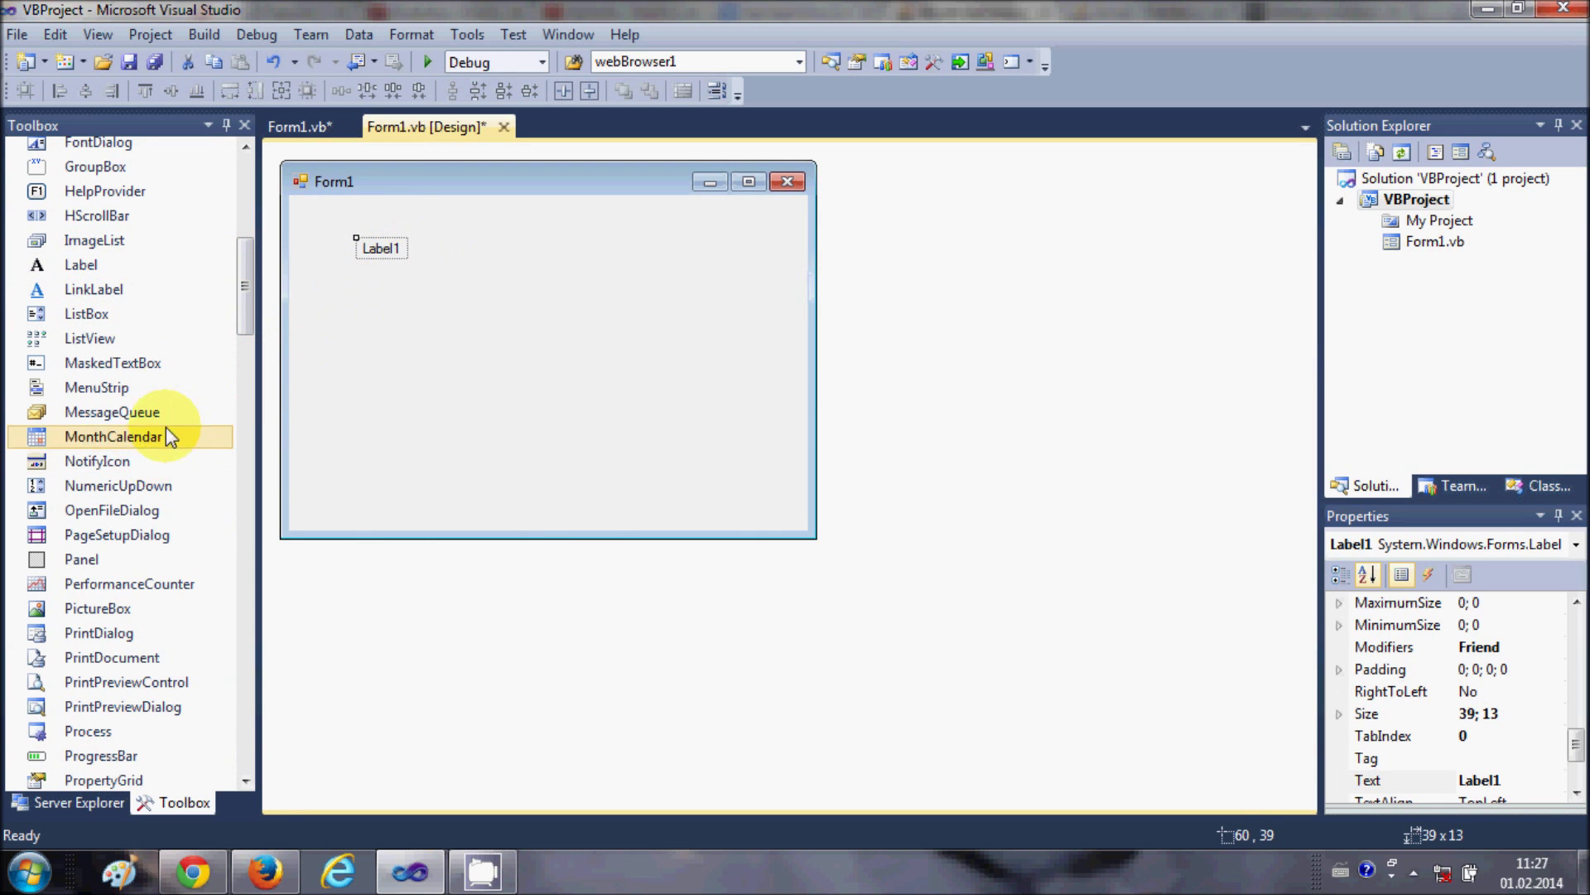
left_click_drag(373, 244, 385, 331)
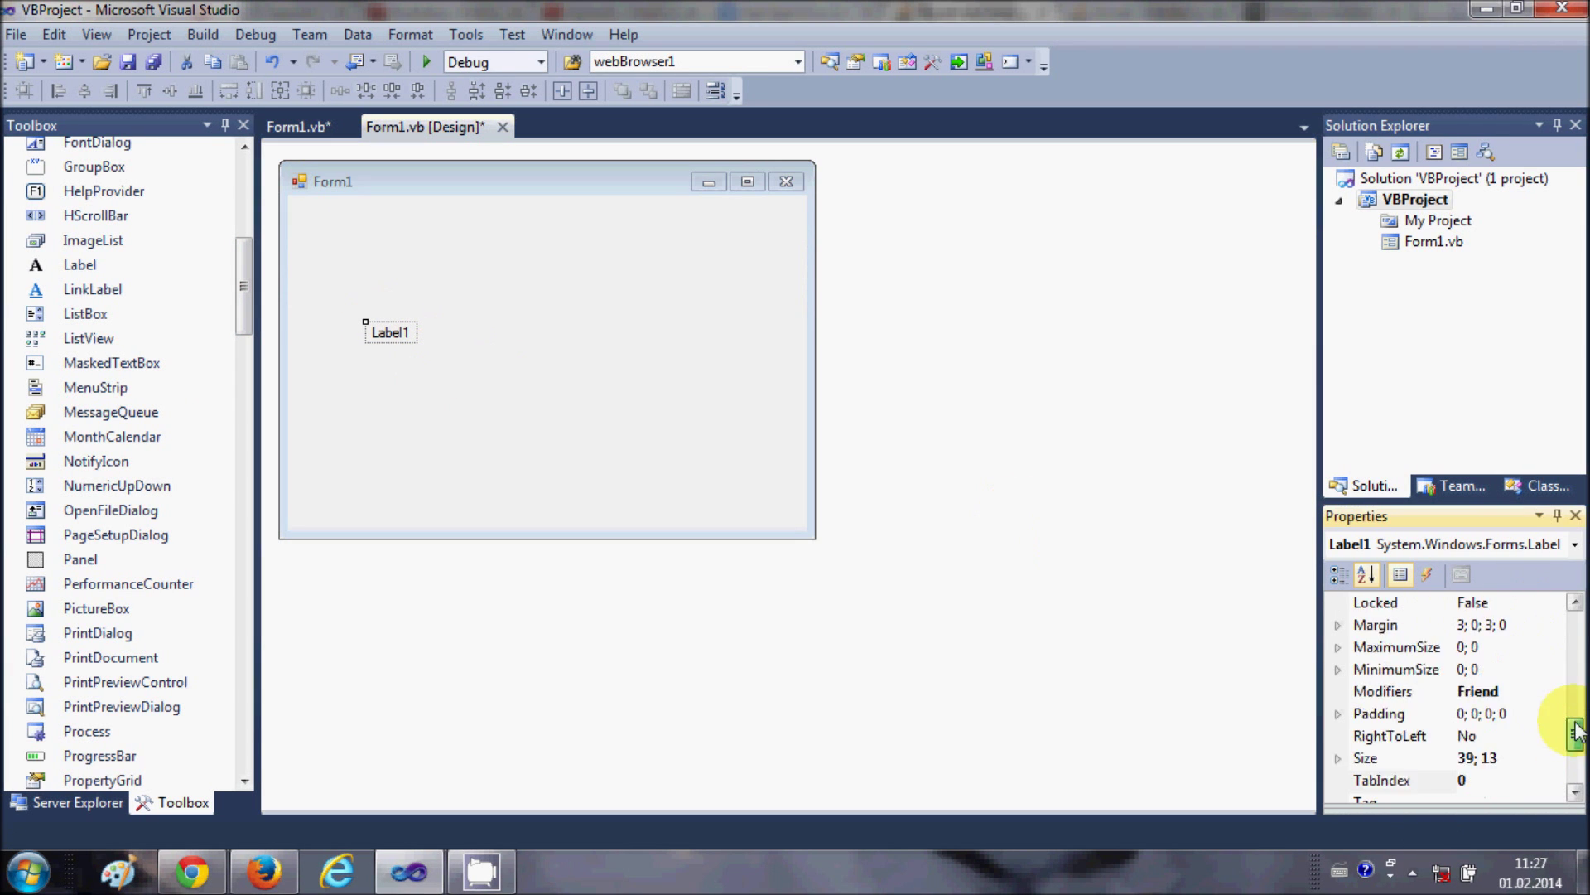
left_click_drag(1574, 743, 1575, 677)
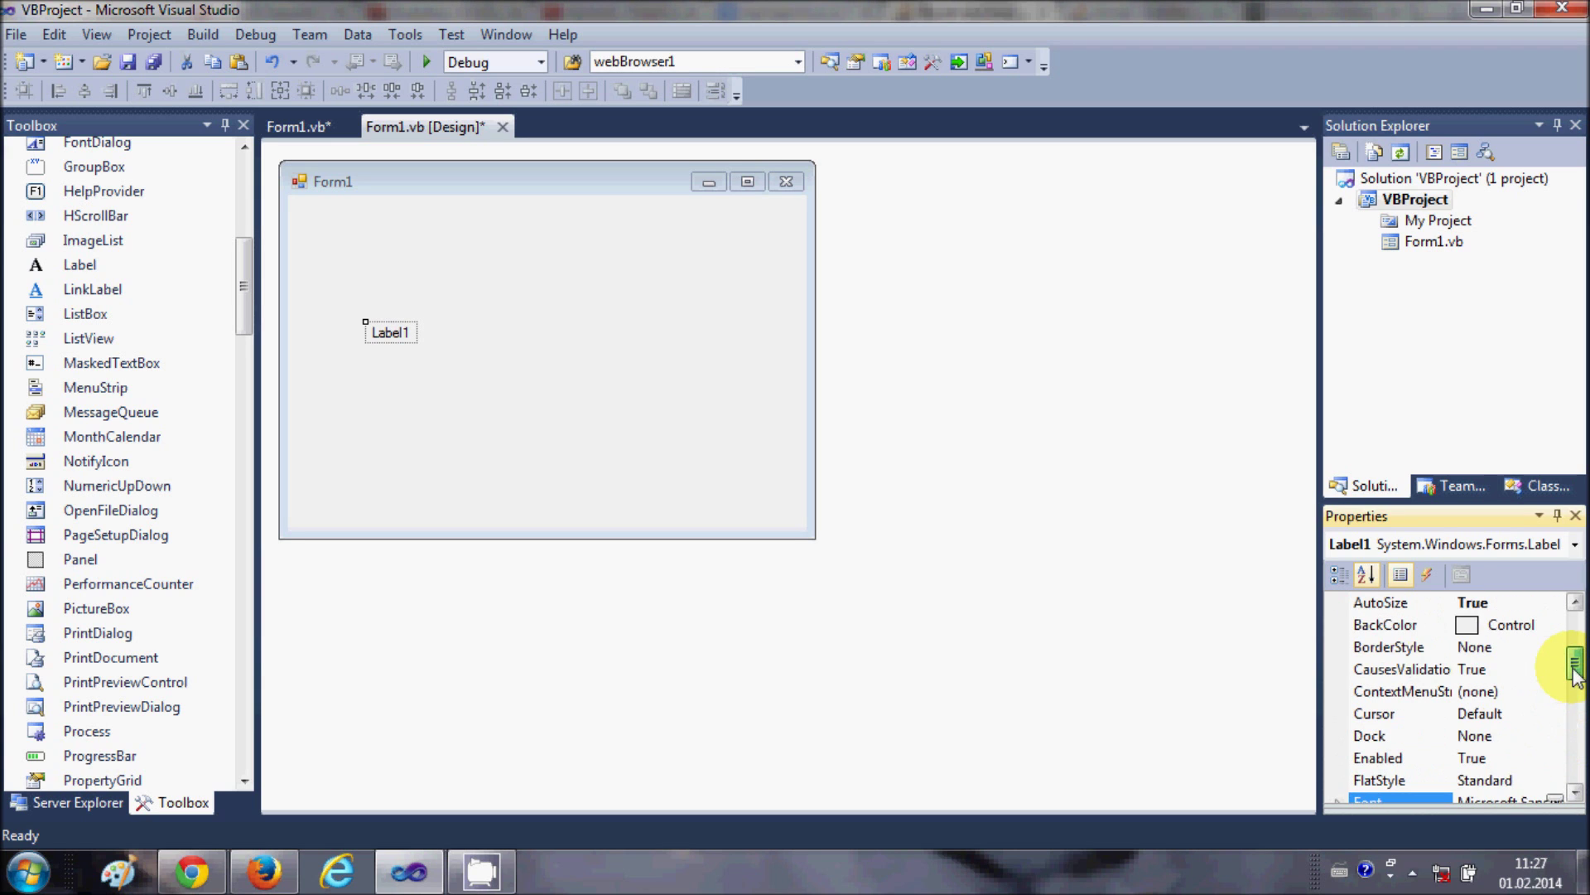
Step: Set Label1's font to Bold, size 48, and nudge the label slightly up-left
left_click(1559, 735)
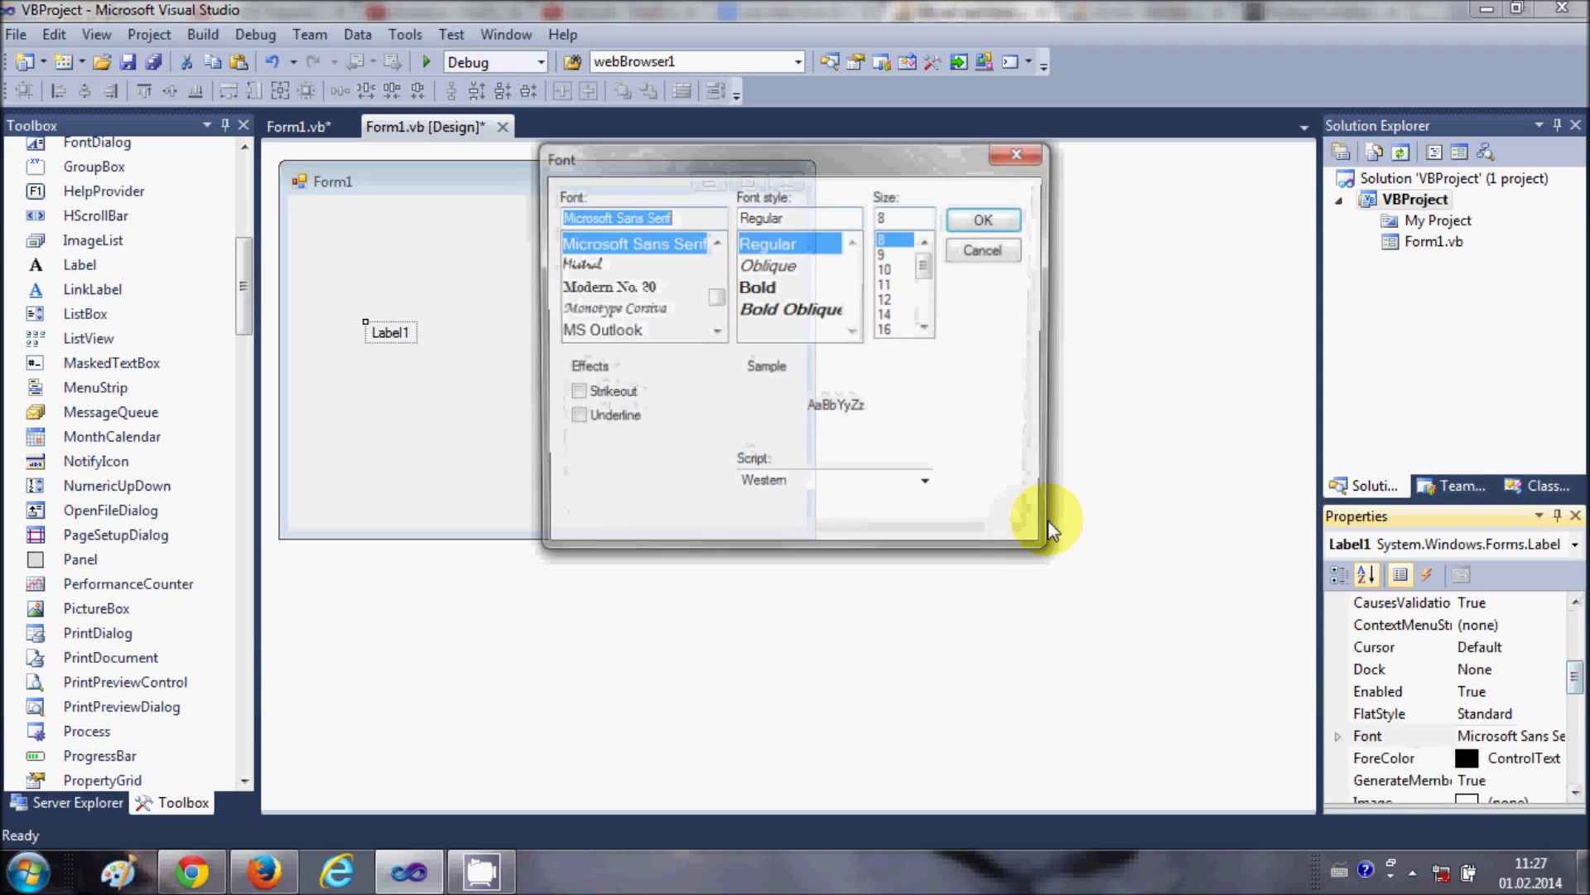
left_click(761, 286)
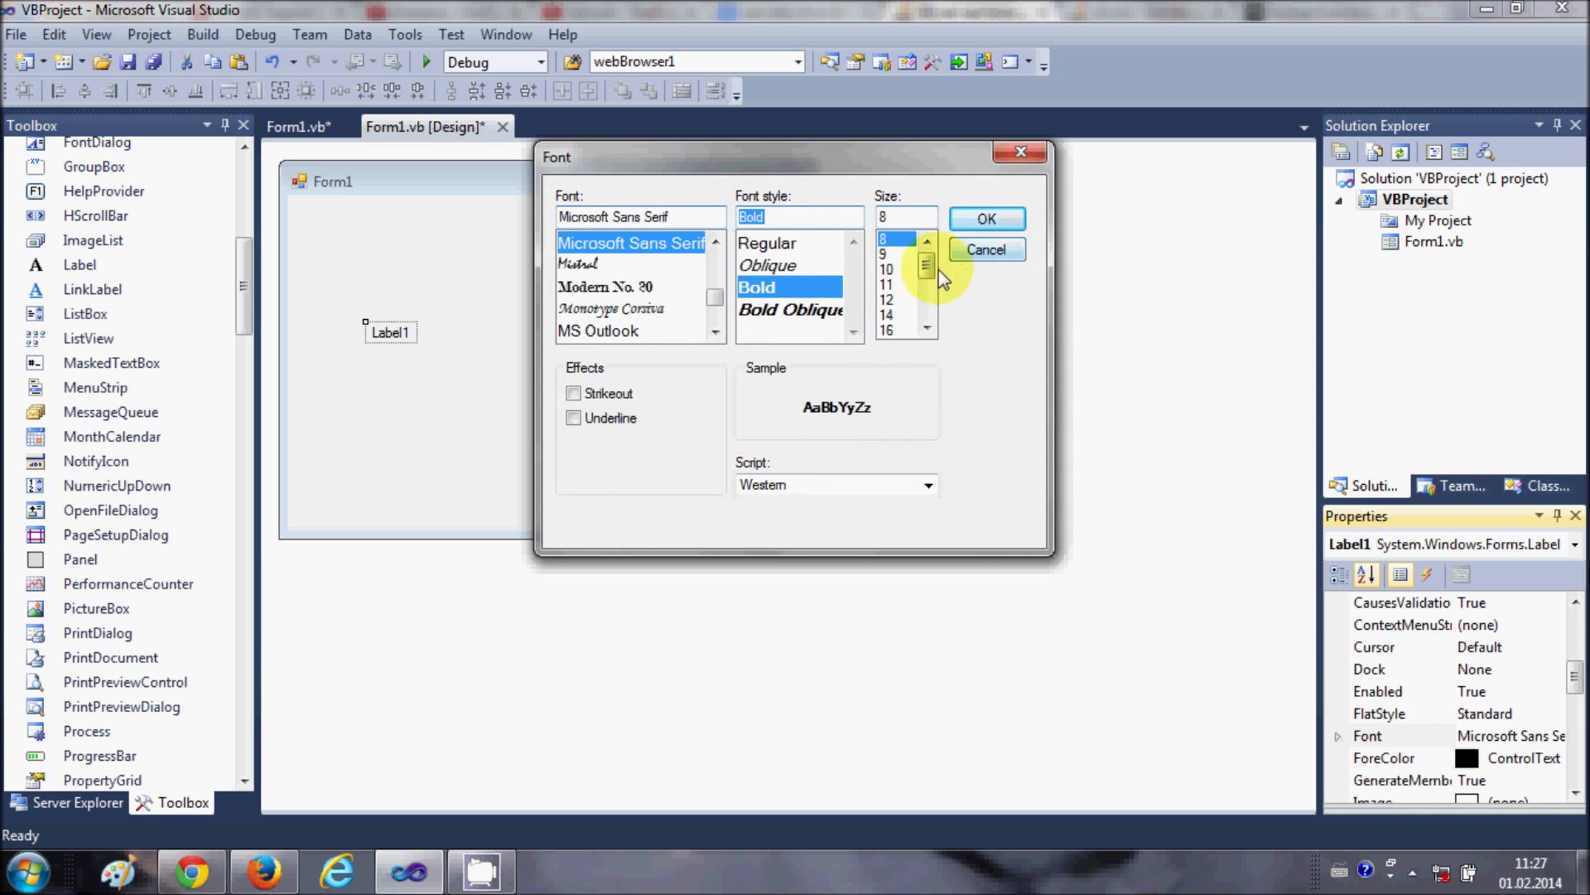
left_click_drag(927, 264, 930, 316)
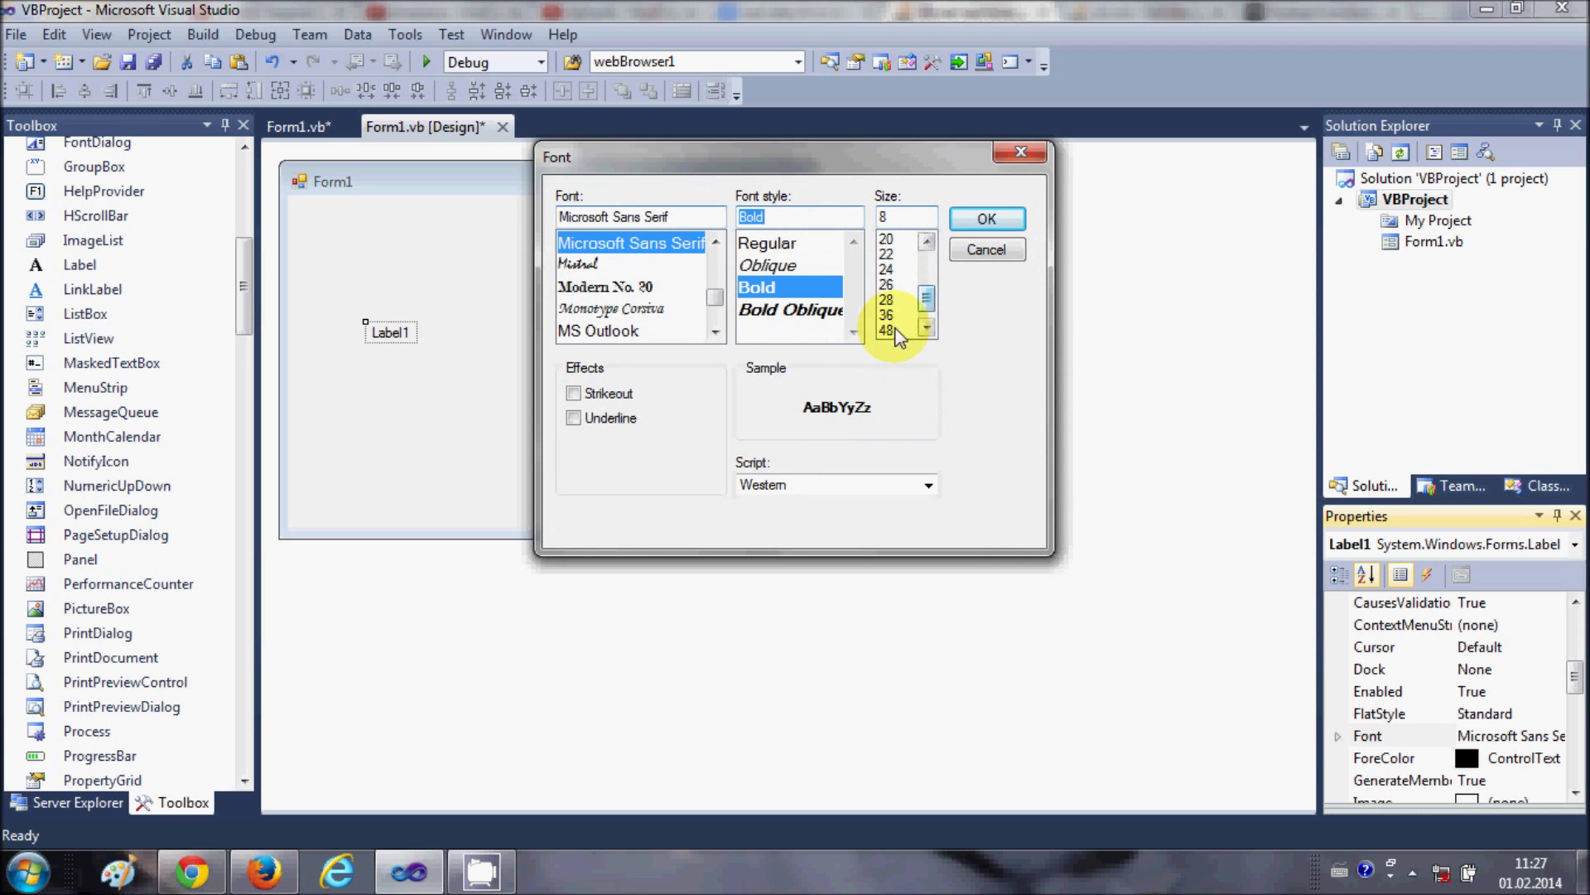
left_click(886, 314)
left_click(985, 219)
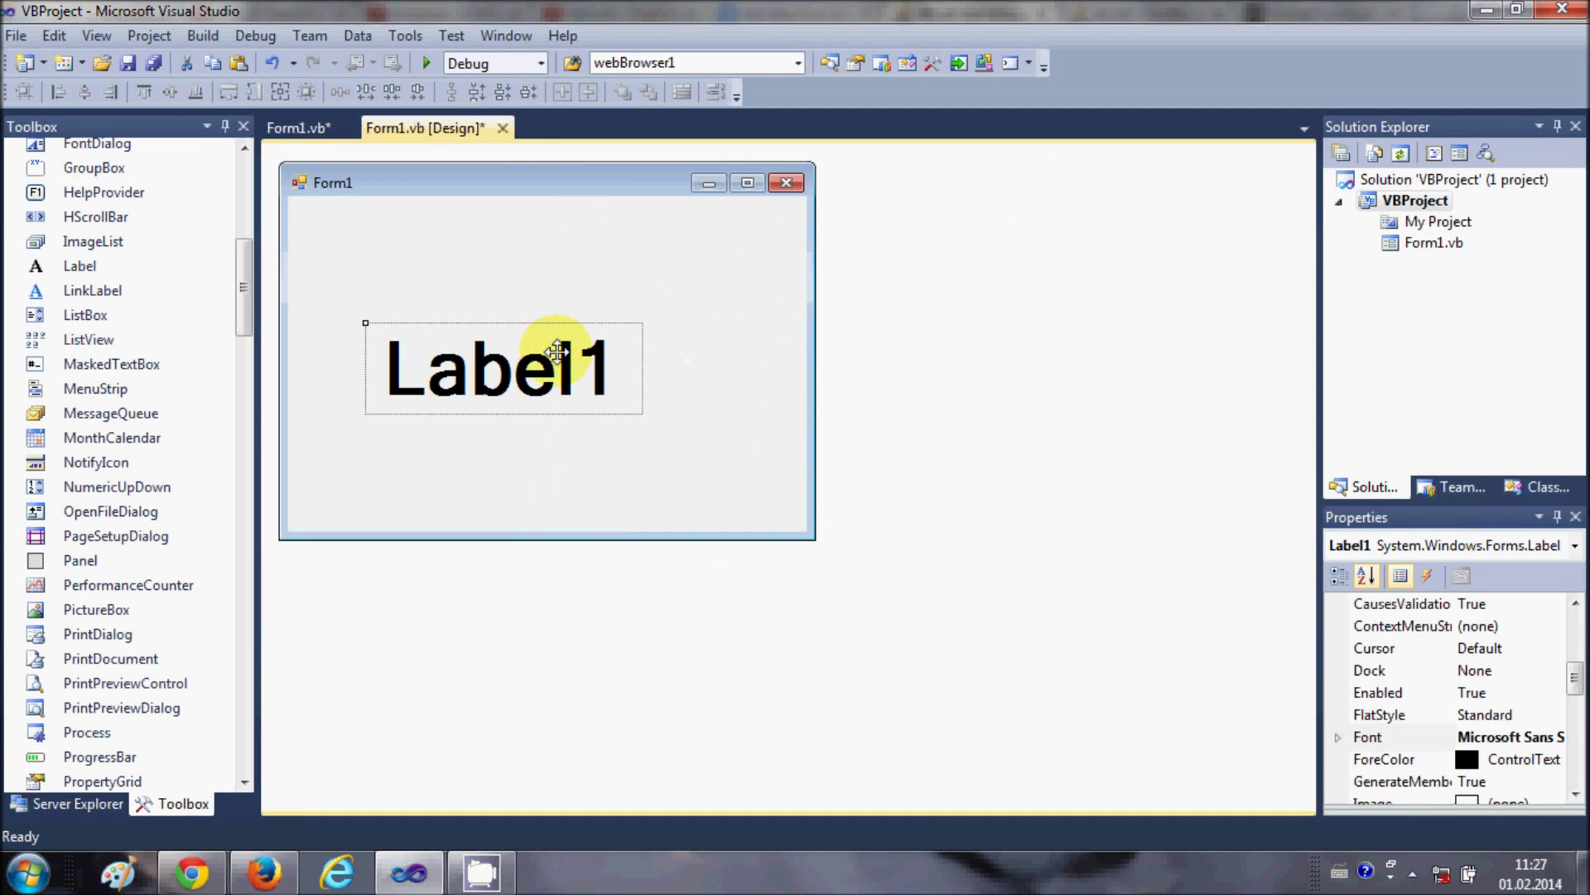
left_click_drag(534, 367, 510, 355)
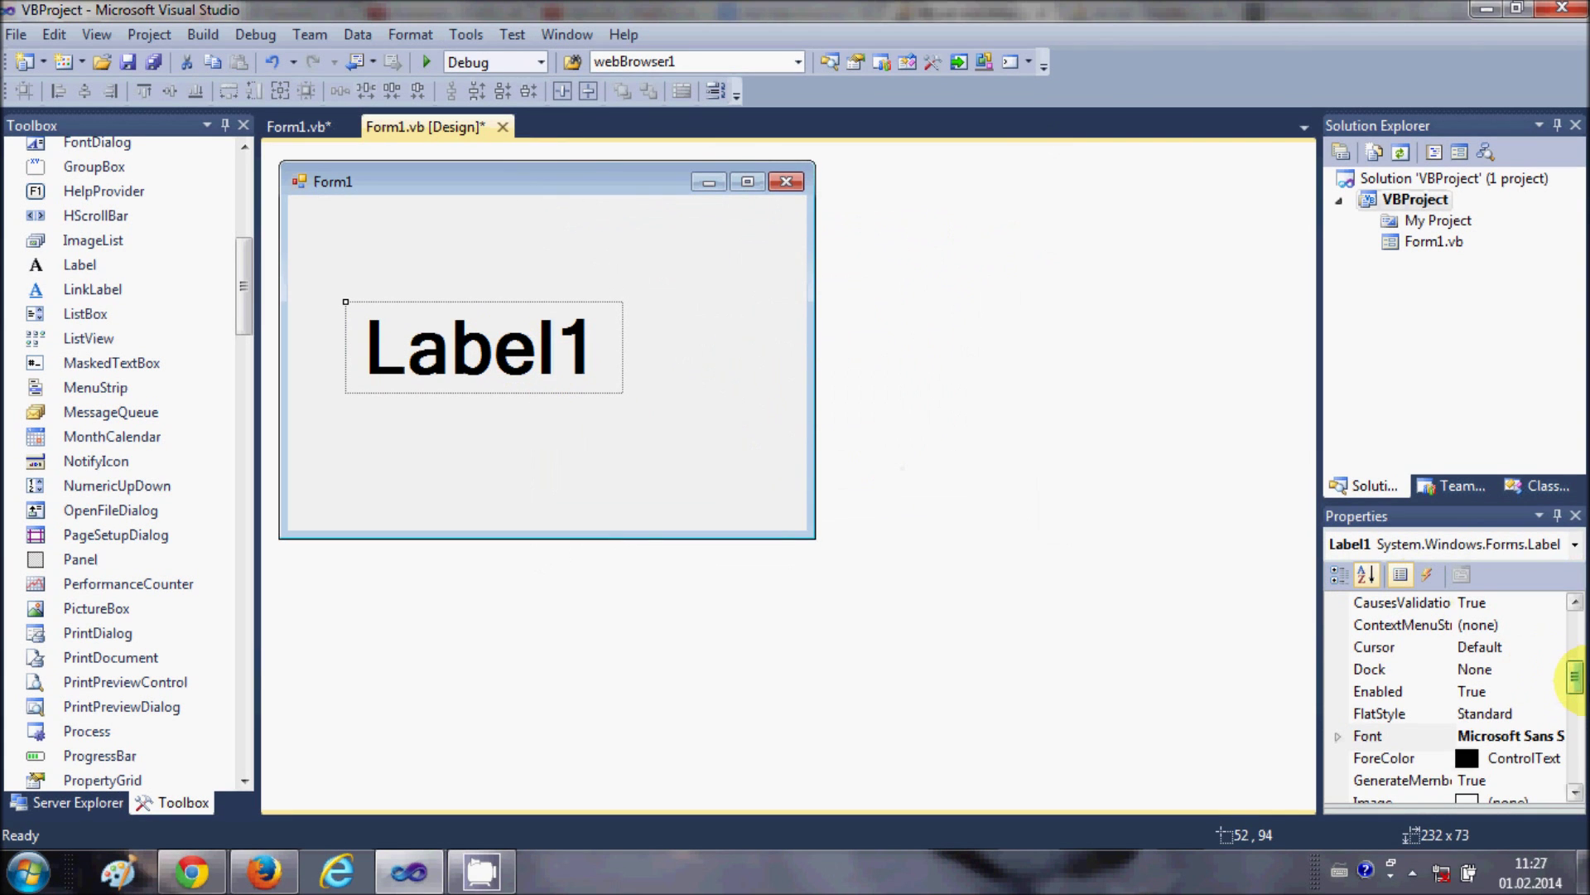
left_click_drag(1574, 677, 1575, 758)
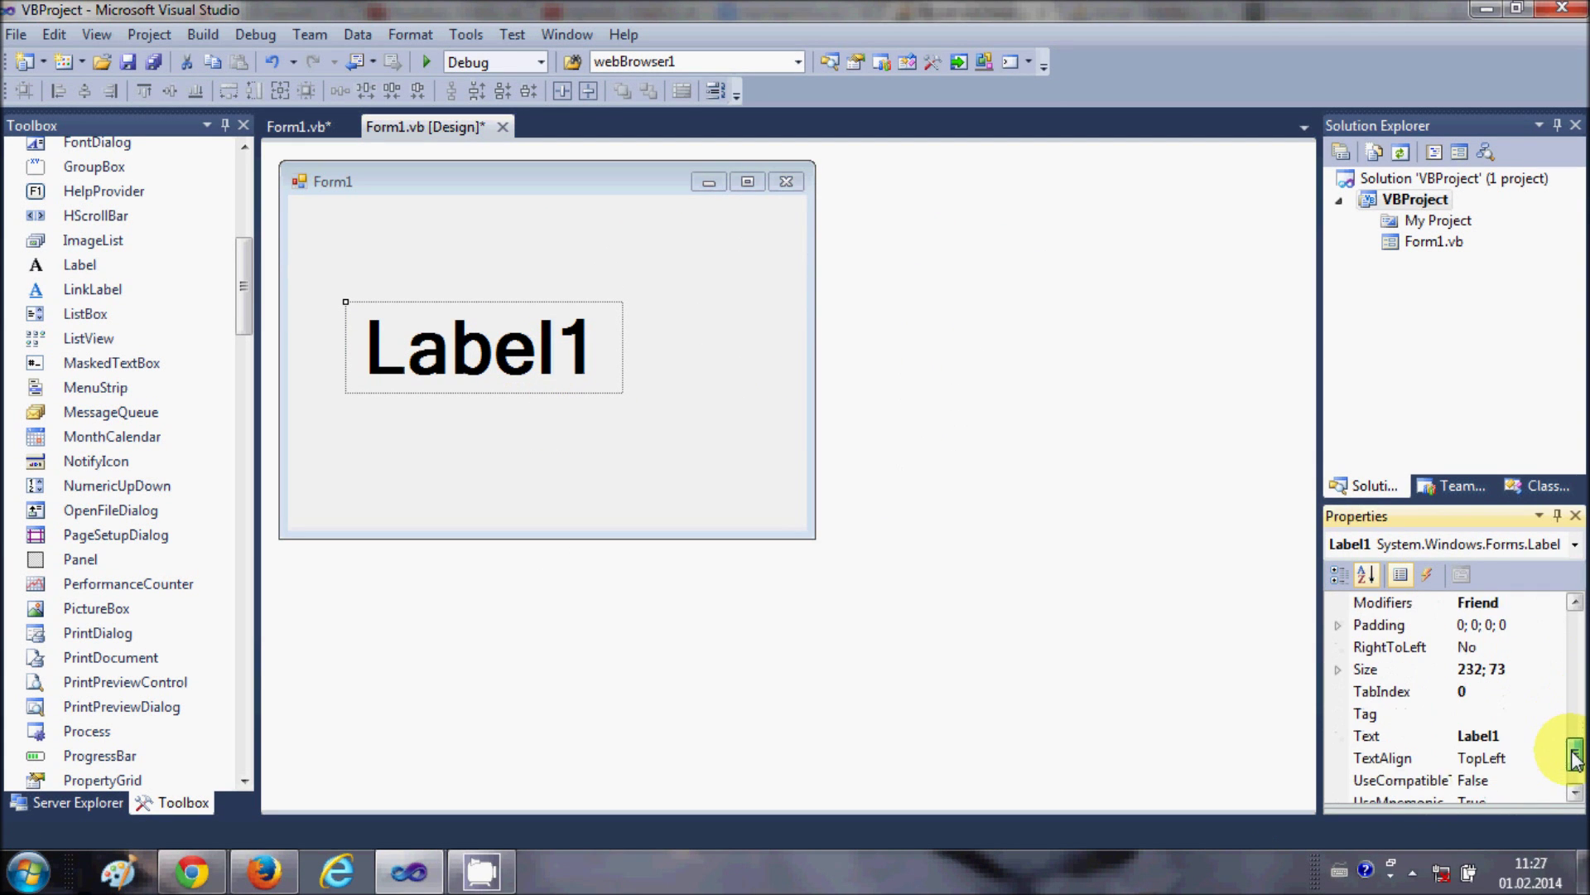
Step: Change Label1's text to 'Date Time'
left_click(1491, 713)
double_click(1492, 714)
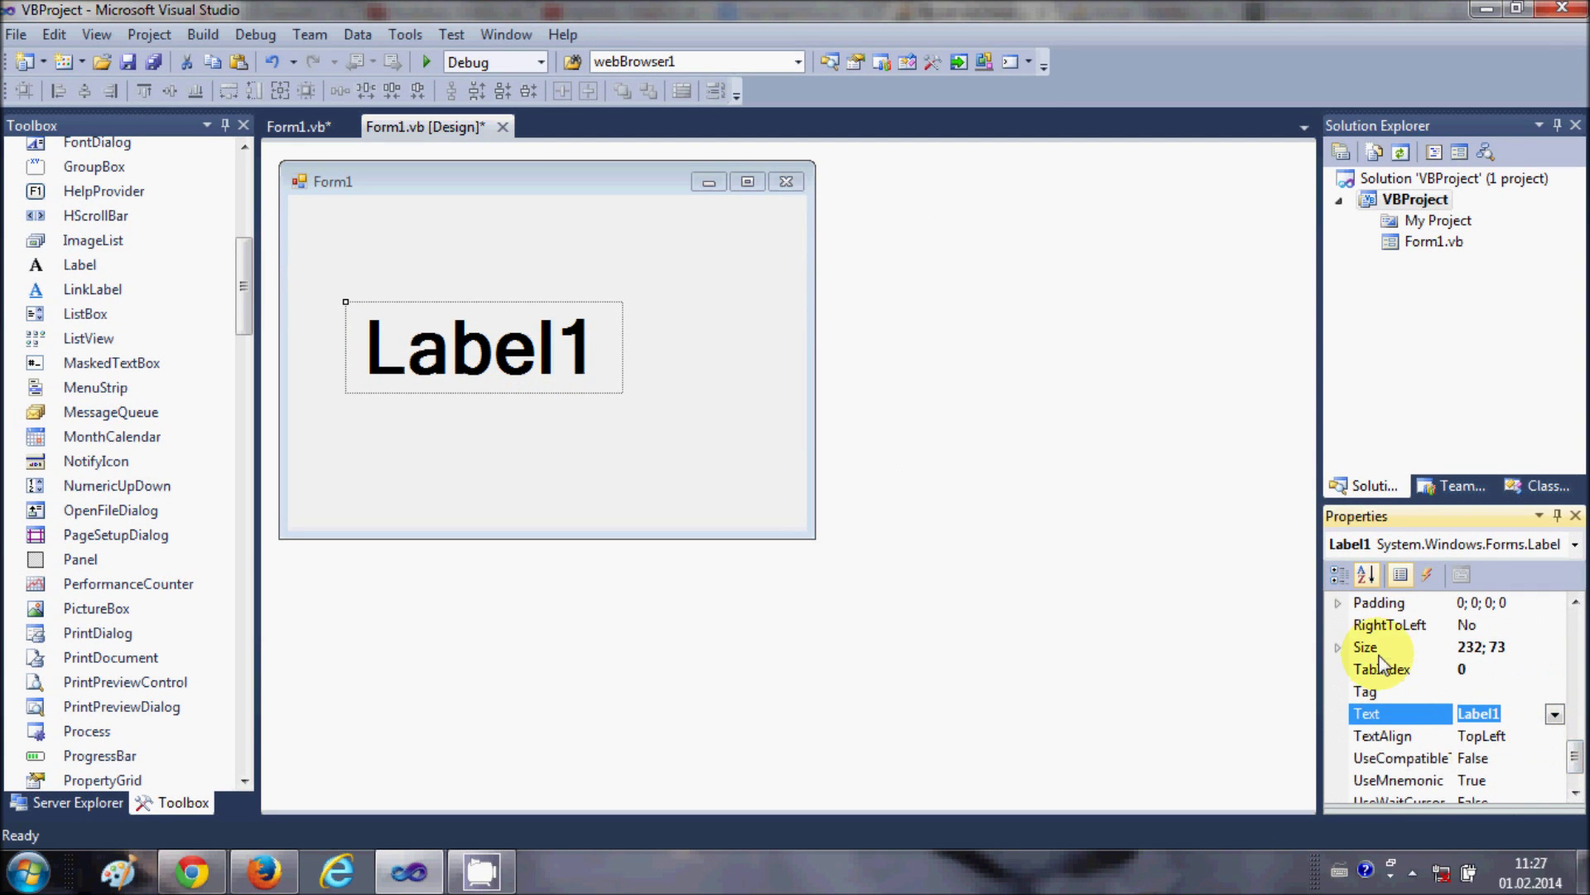
type("Date")
type(" Time")
left_click(630, 479)
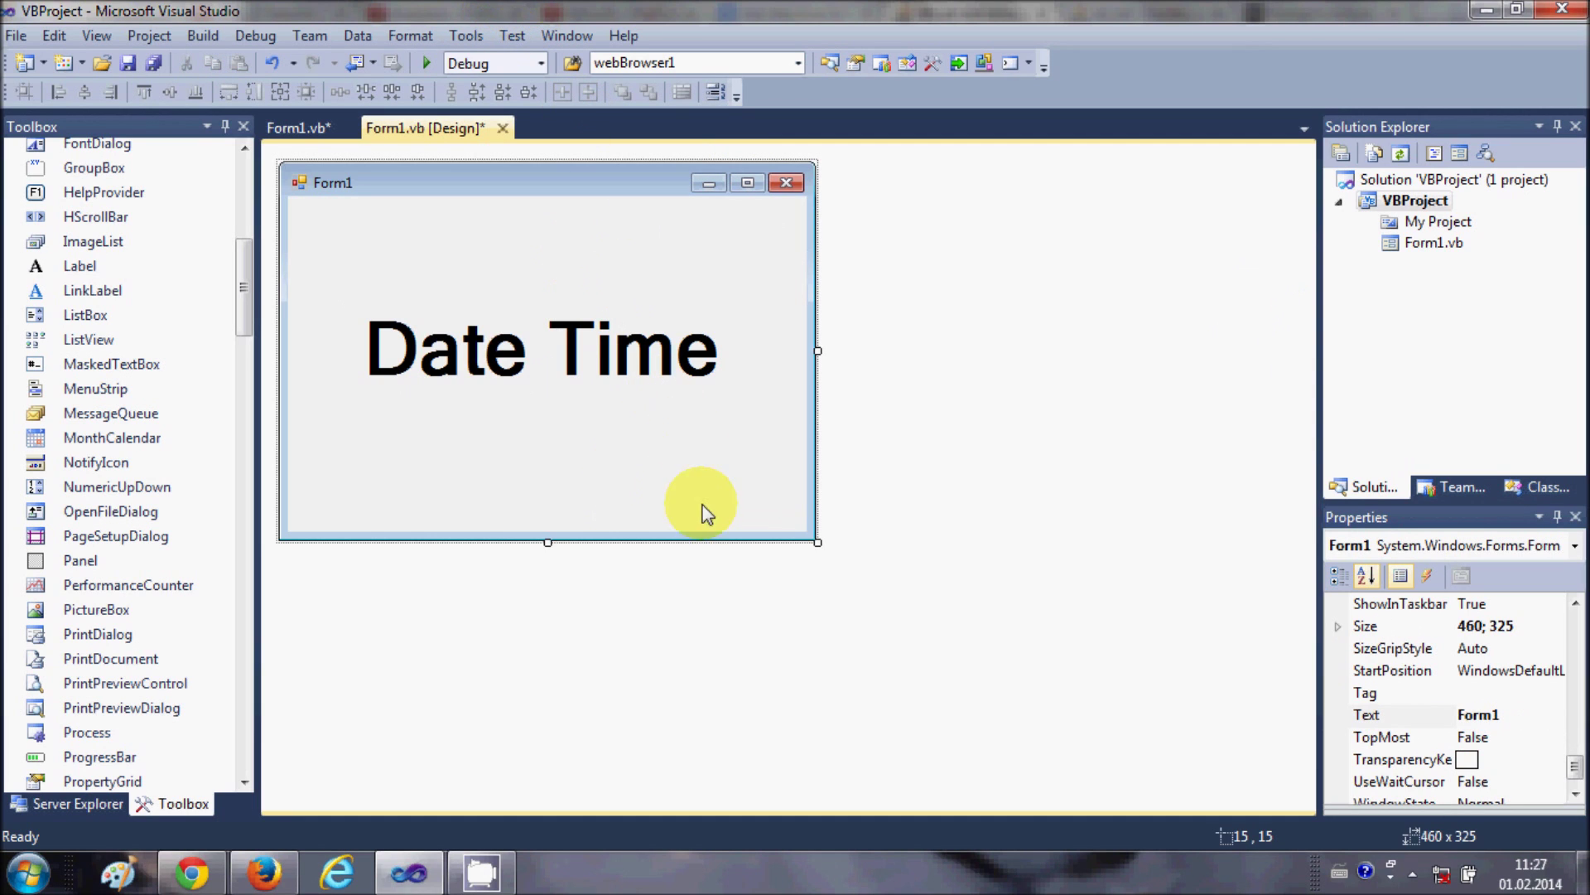
Step: Enlarge Form1 to 639 by 357 and move the label right and down
left_click_drag(816, 543, 977, 562)
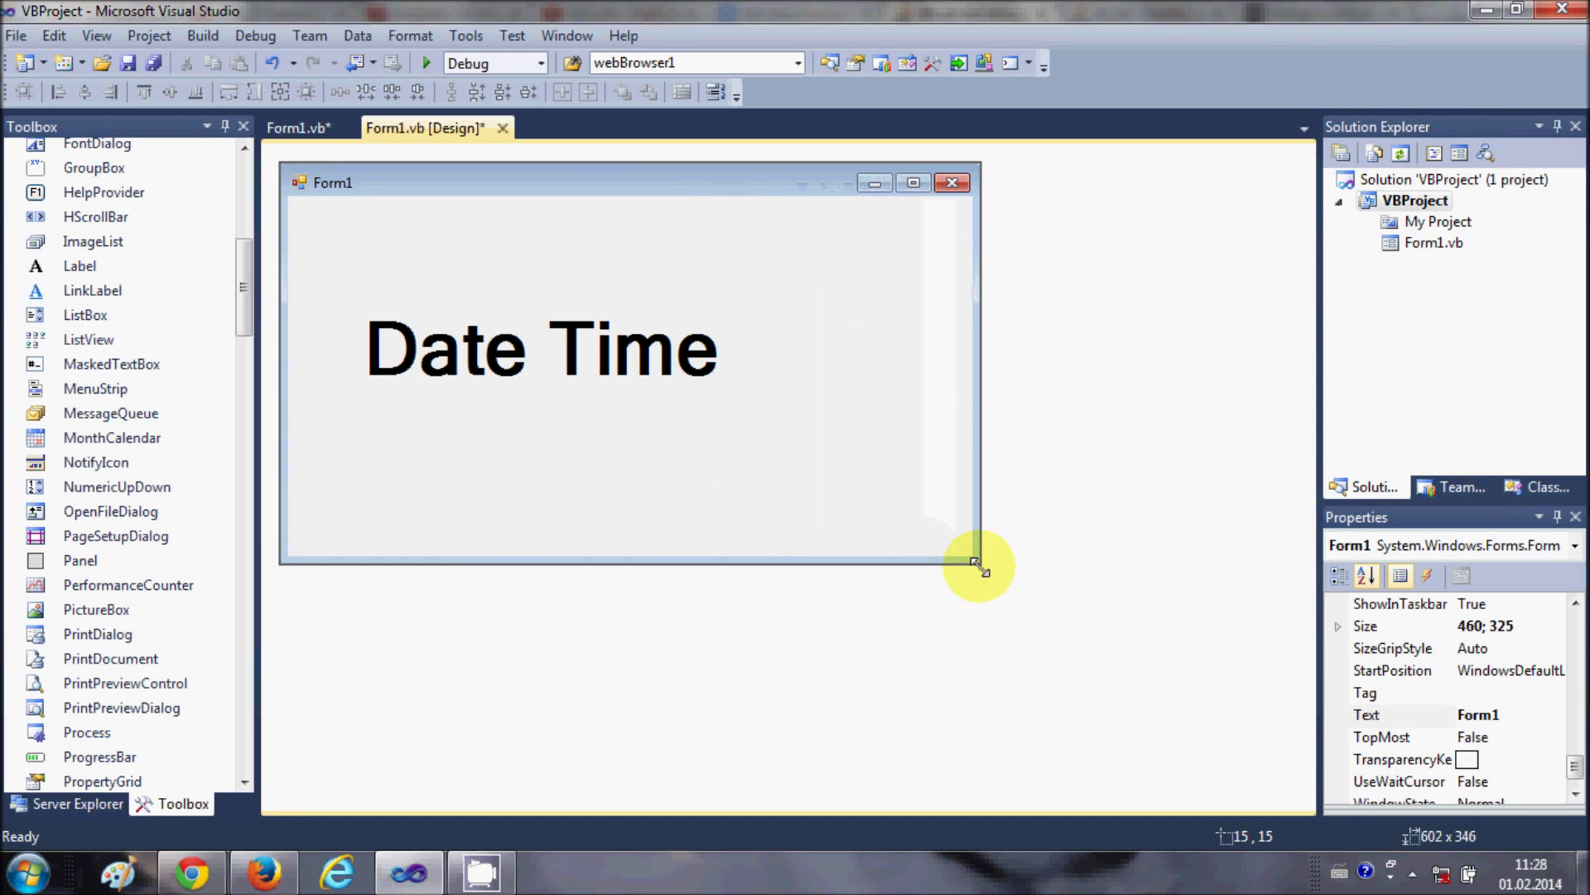
left_click_drag(610, 354, 682, 386)
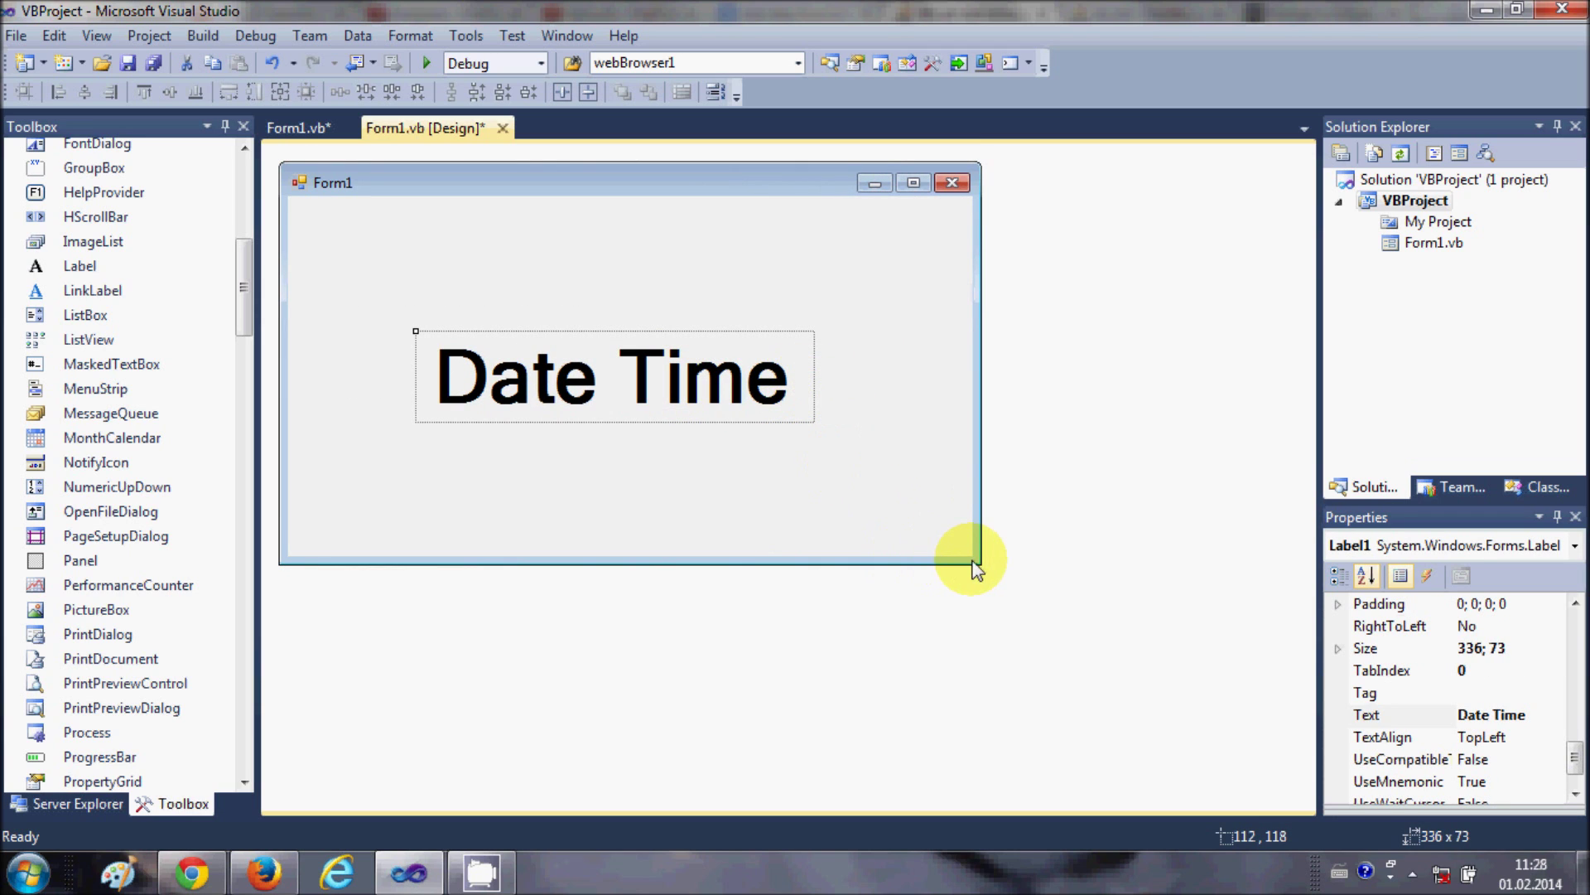
left_click_drag(978, 562, 1023, 582)
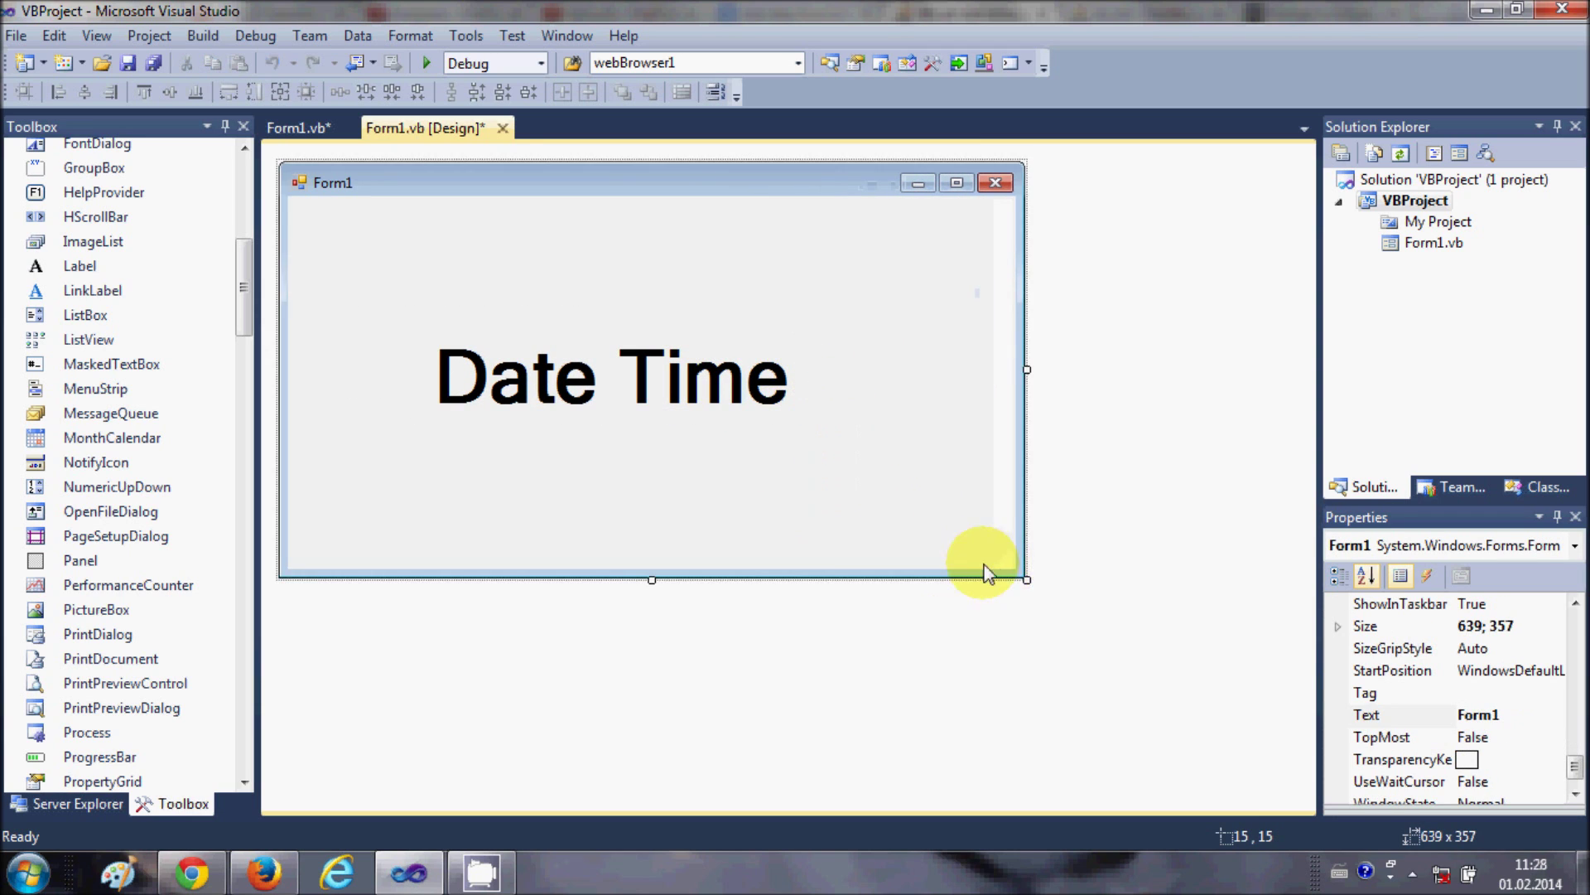
left_click_drag(245, 287, 253, 392)
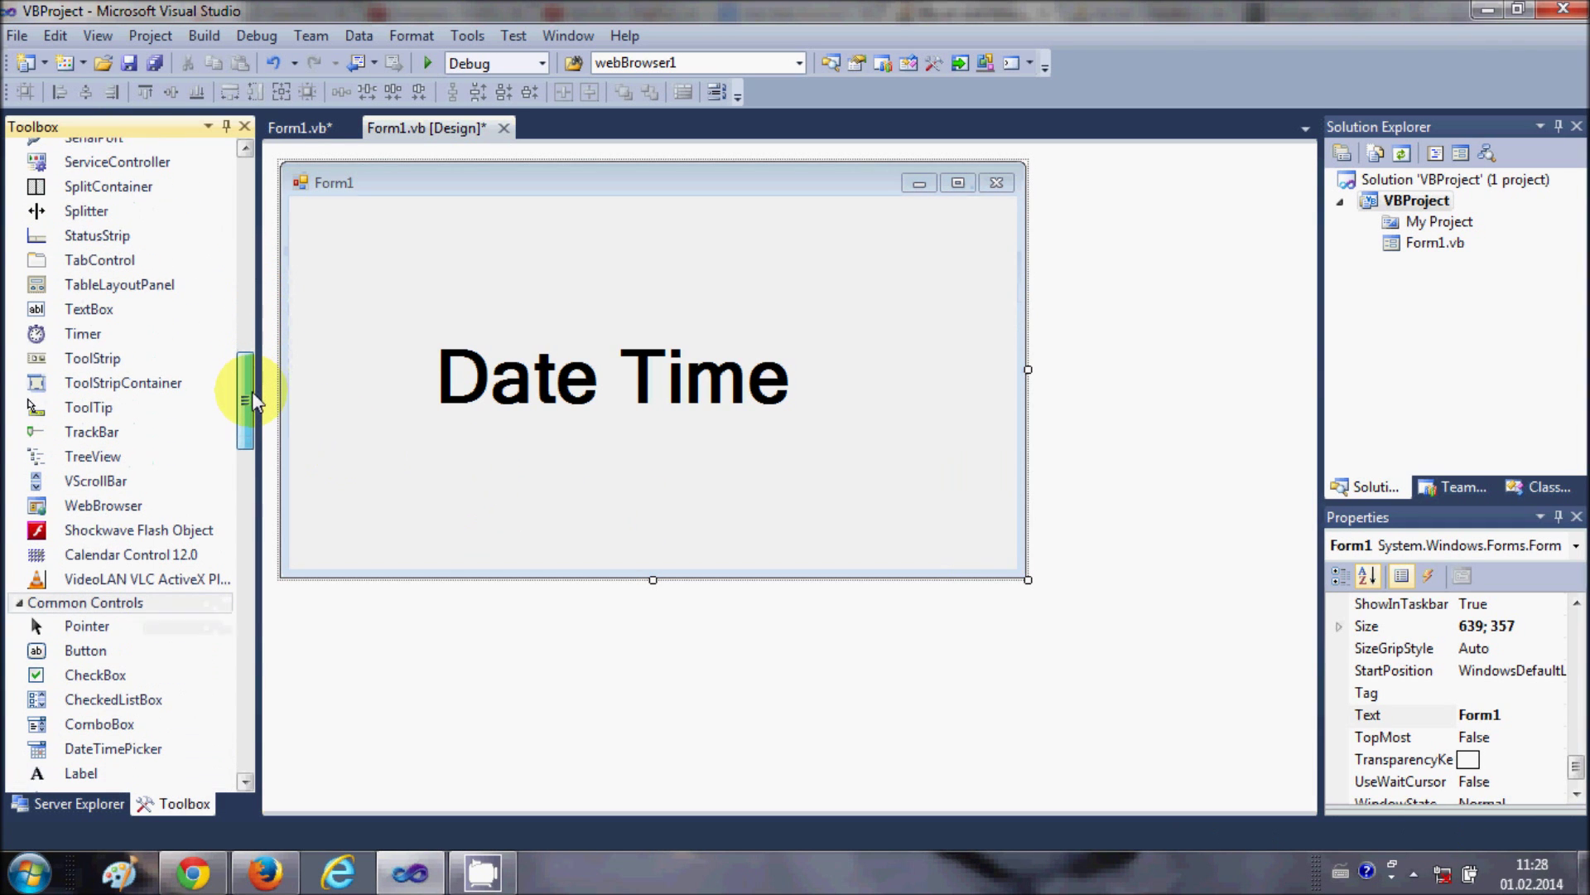
Step: Add Timer1 to Form1's component tray and generate an empty Form1_Load handler
left_click(84, 336)
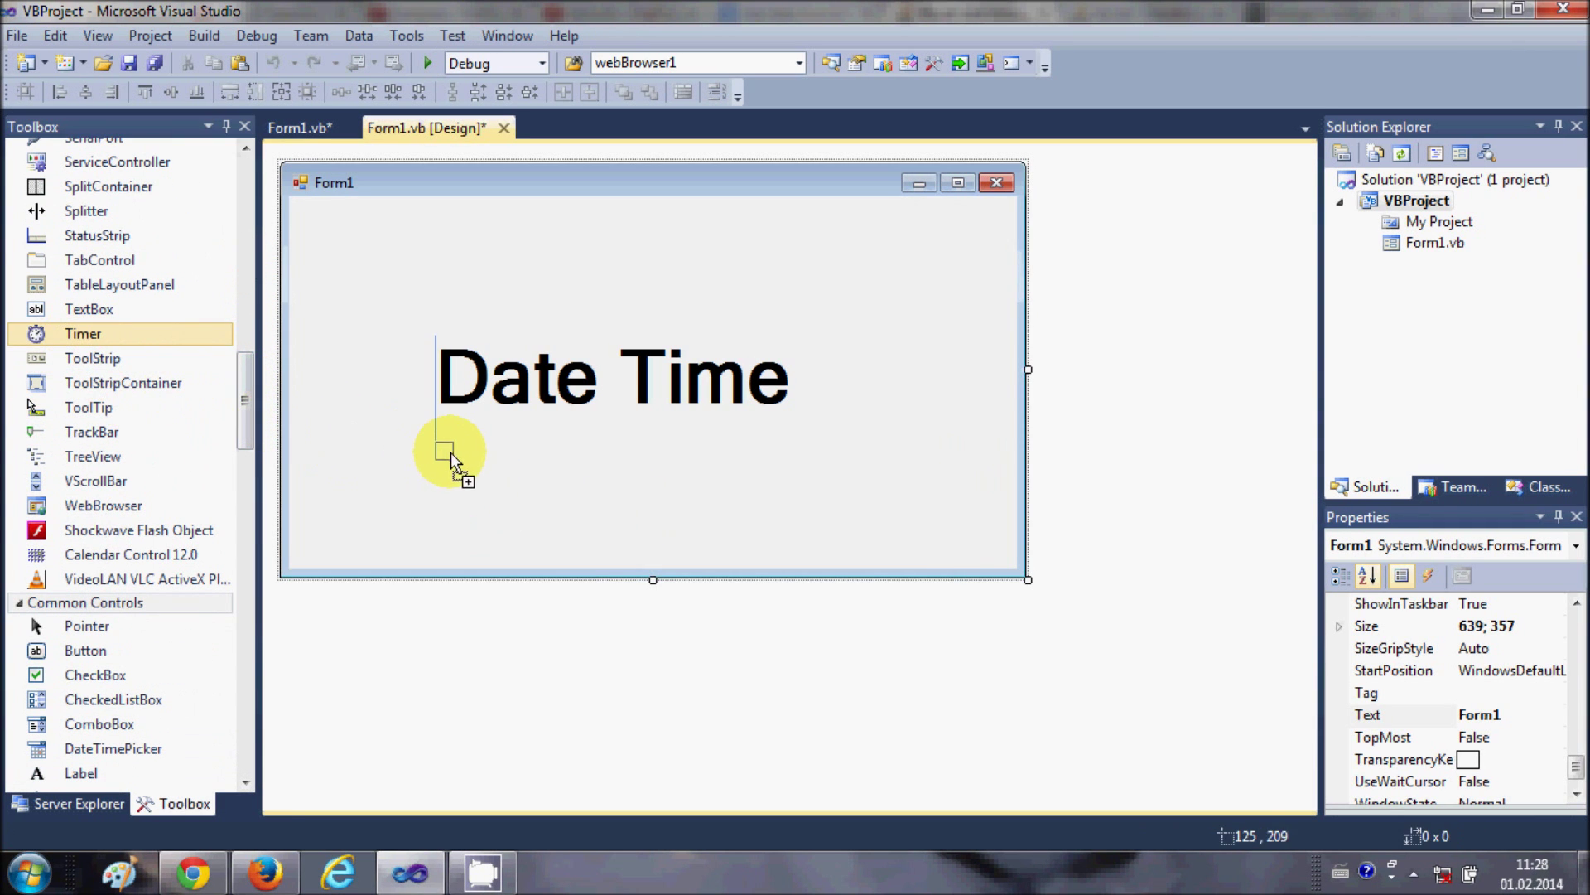
left_click_drag(83, 336, 454, 460)
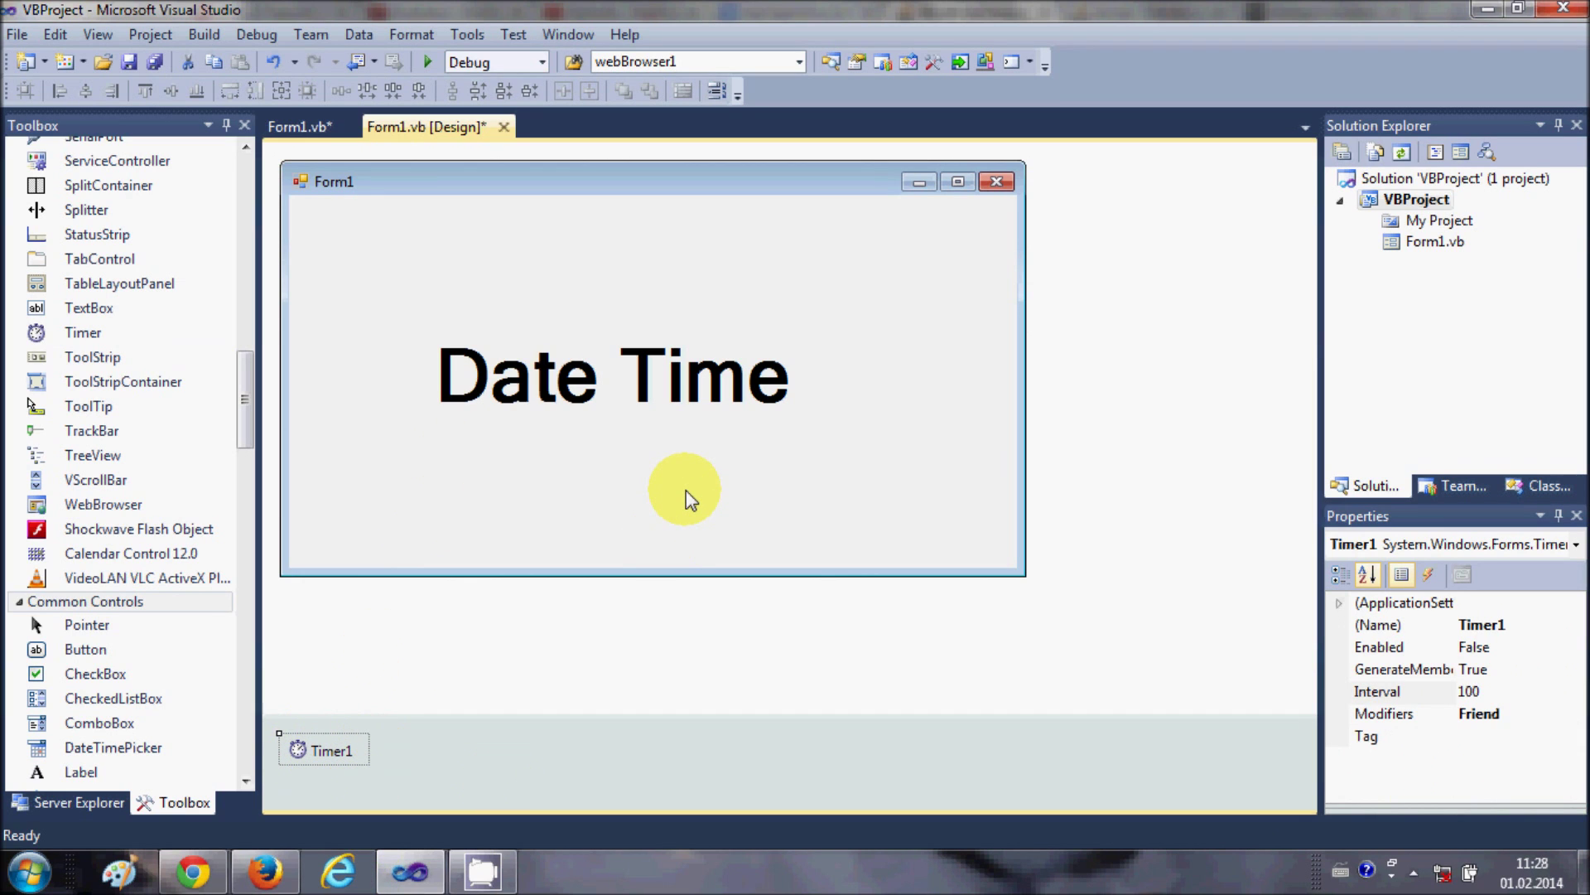
left_click(558, 497)
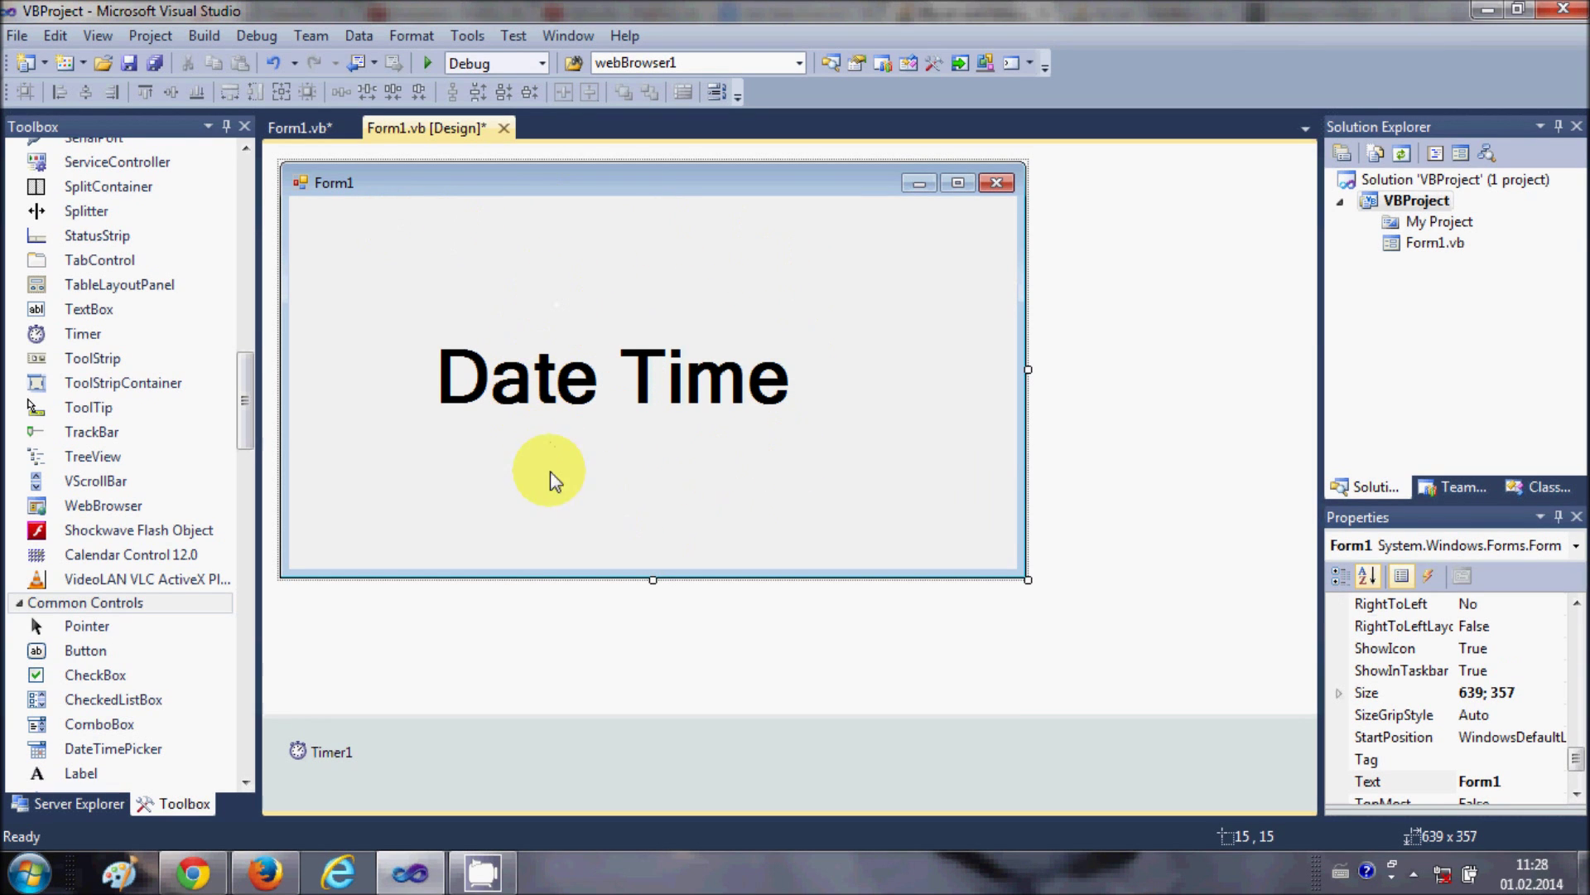
double_click(422, 254)
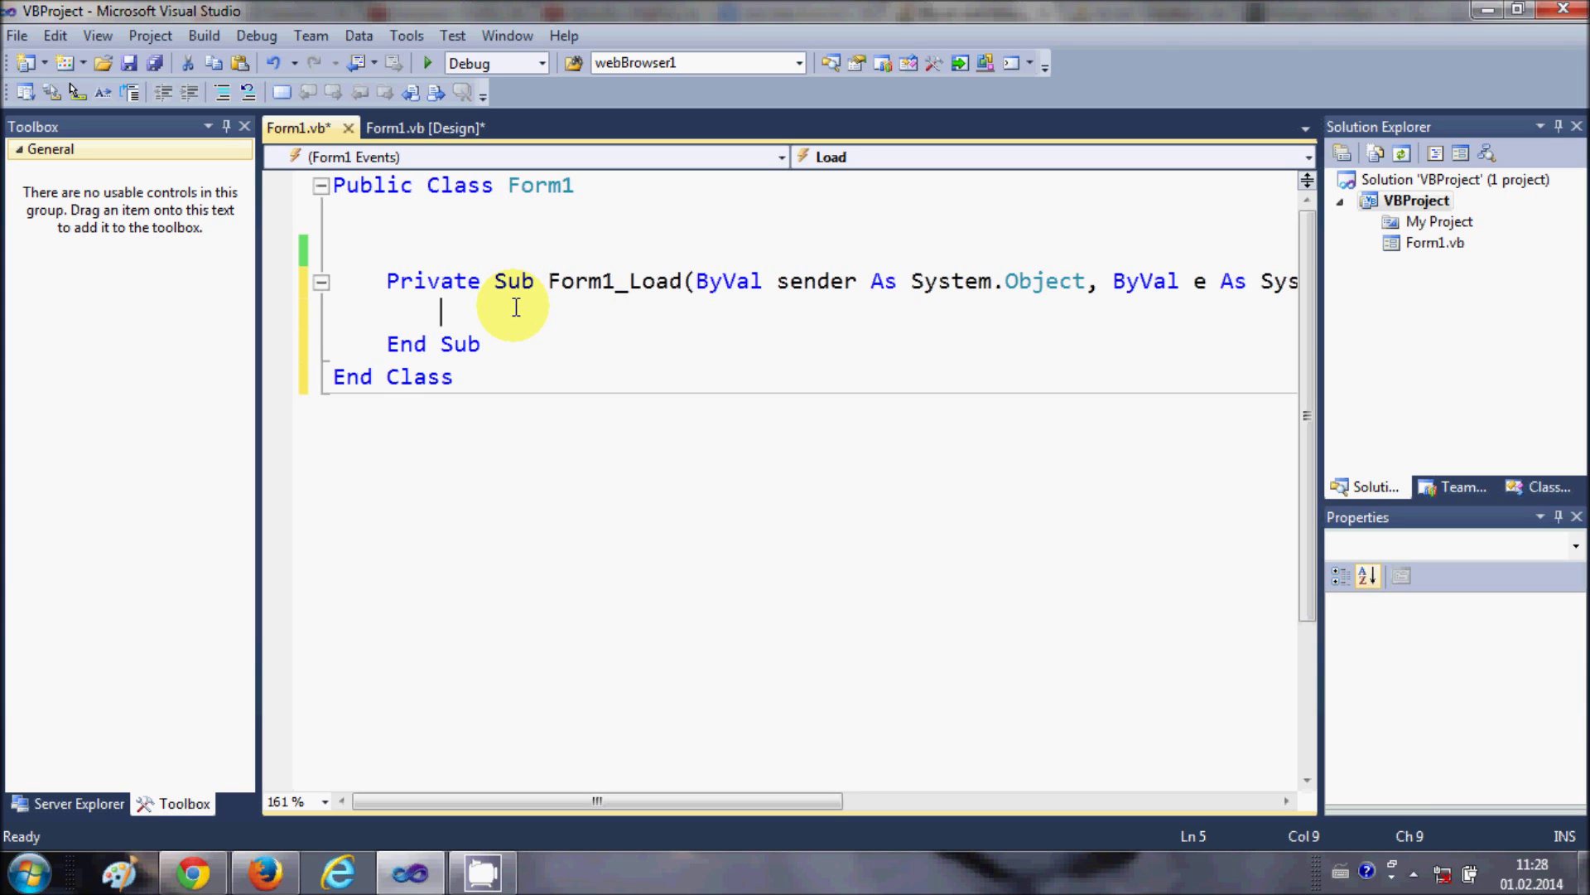
type("Time")
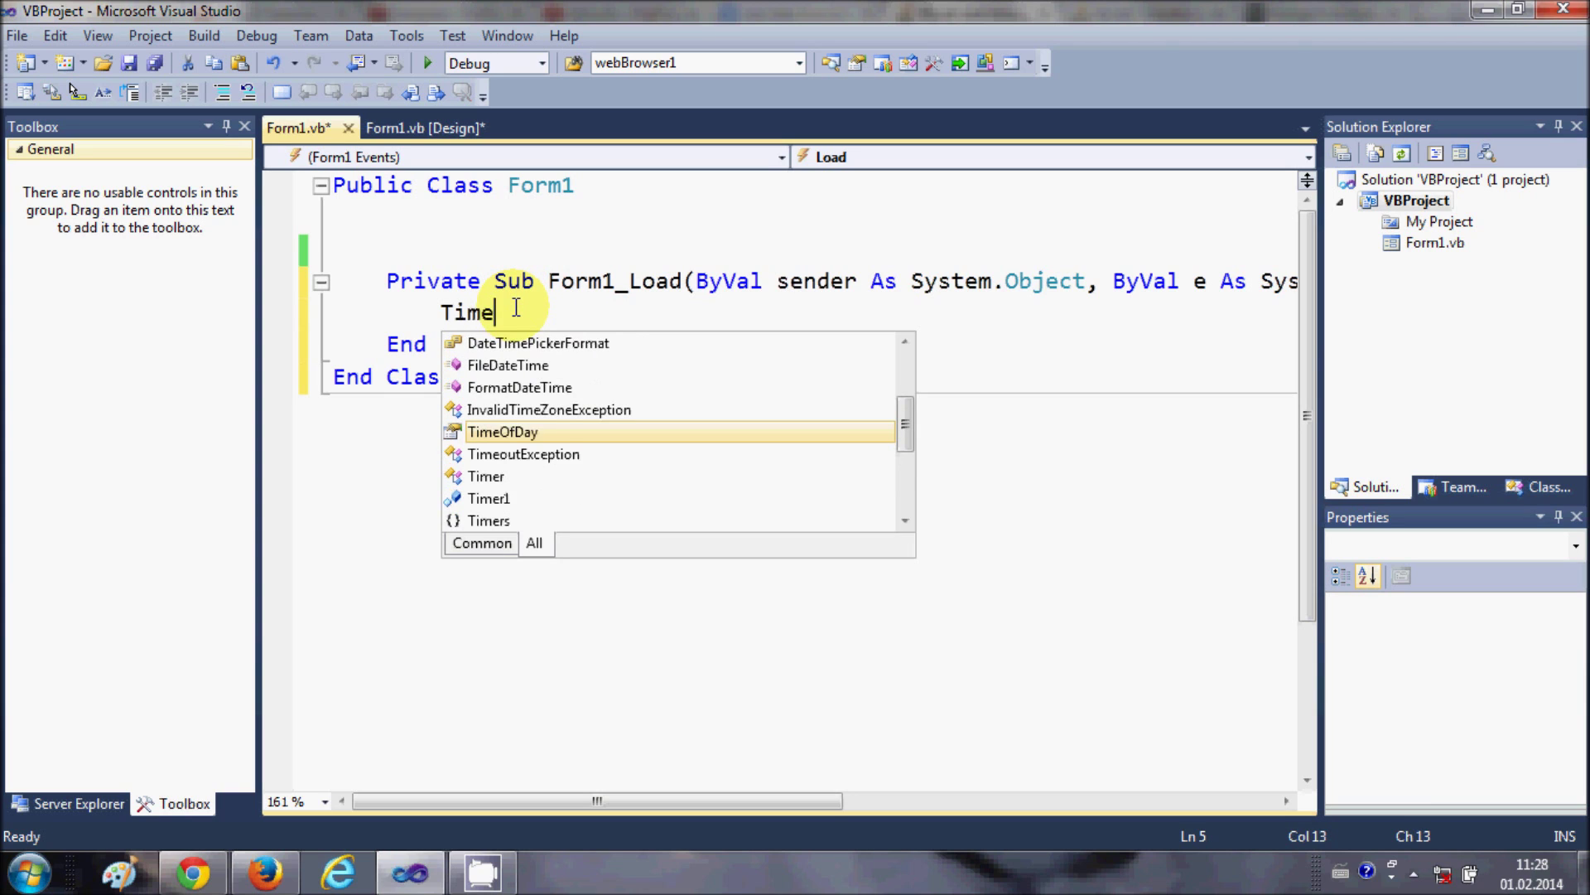
type("t")
Step: Write Timer1.Enabled = True in Form1_Load using IntelliSense suggestions
key("BackSpace")
key("BackSpace")
key("BackSpace")
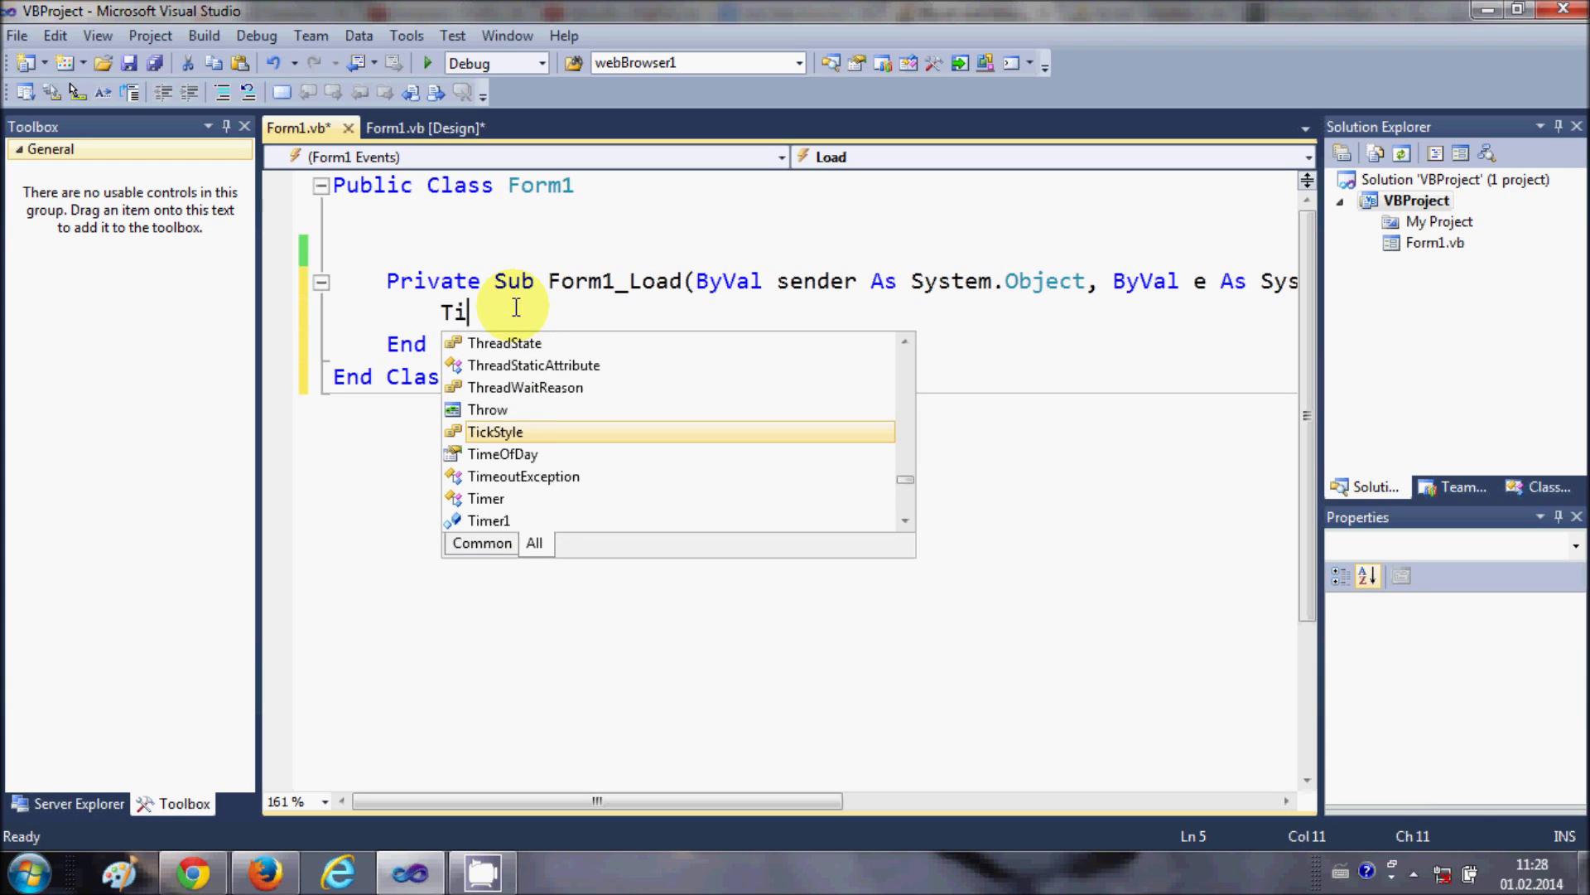
key("Down")
key("Down")
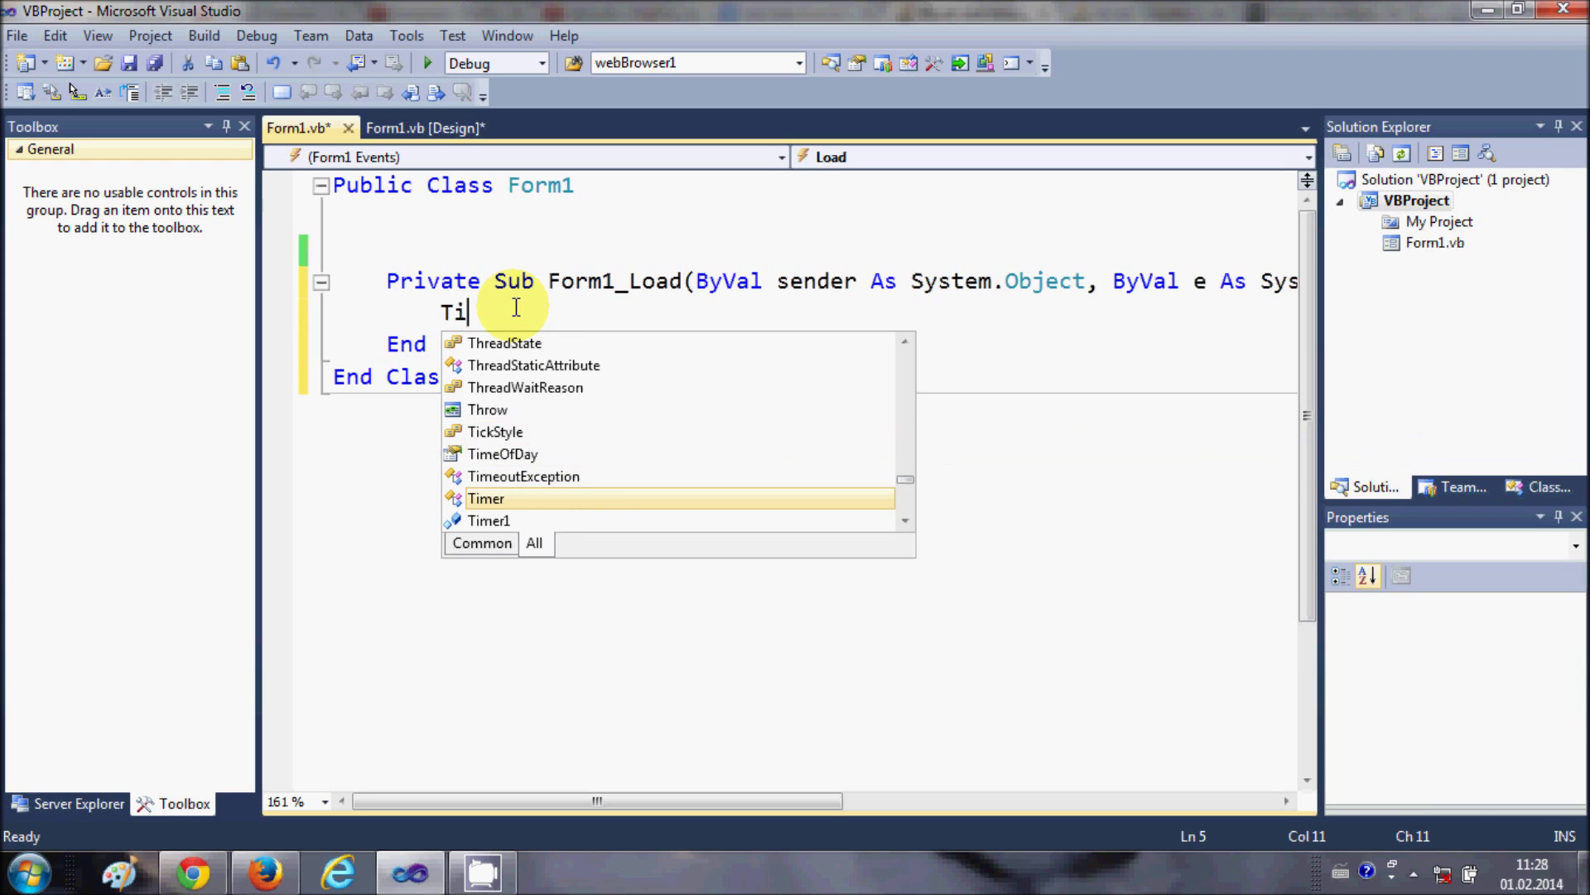
key("Down")
key("Down")
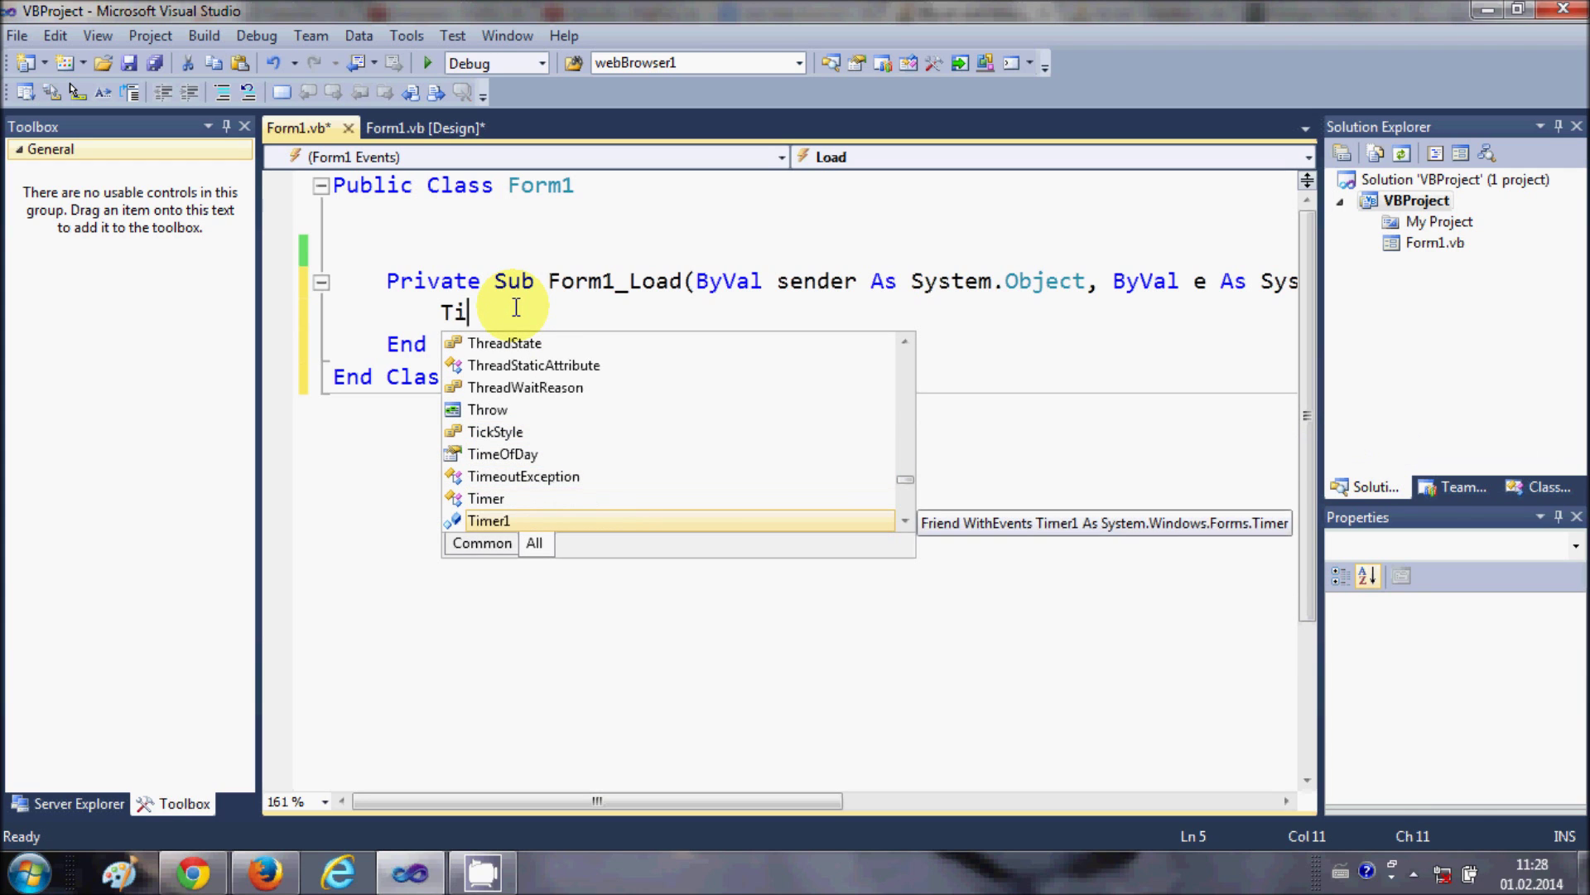
key("space")
type("mer1 .")
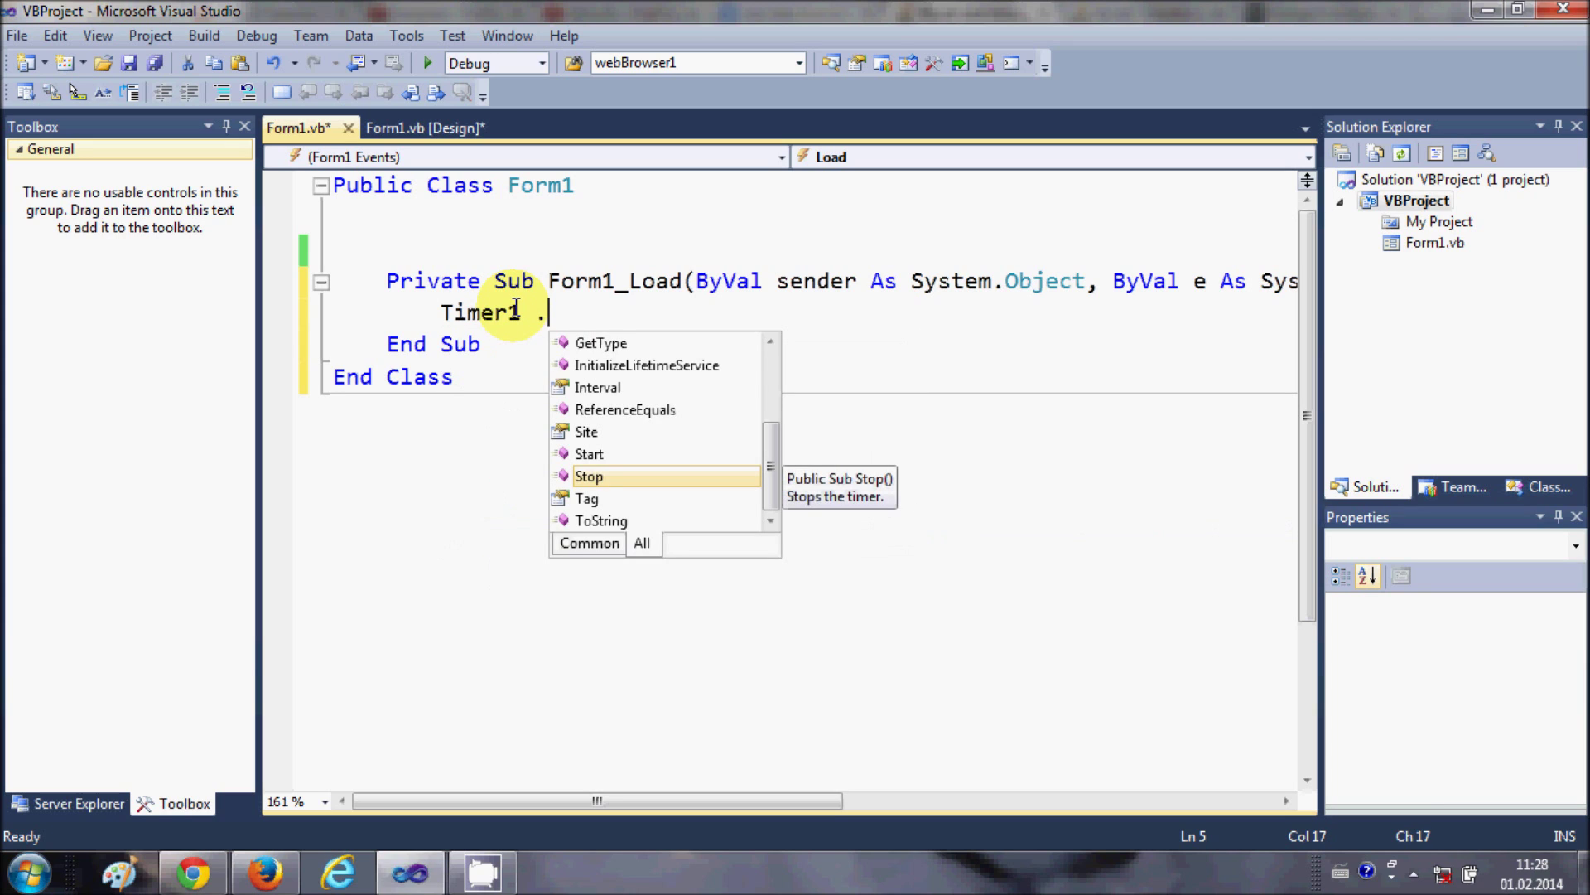
type("em")
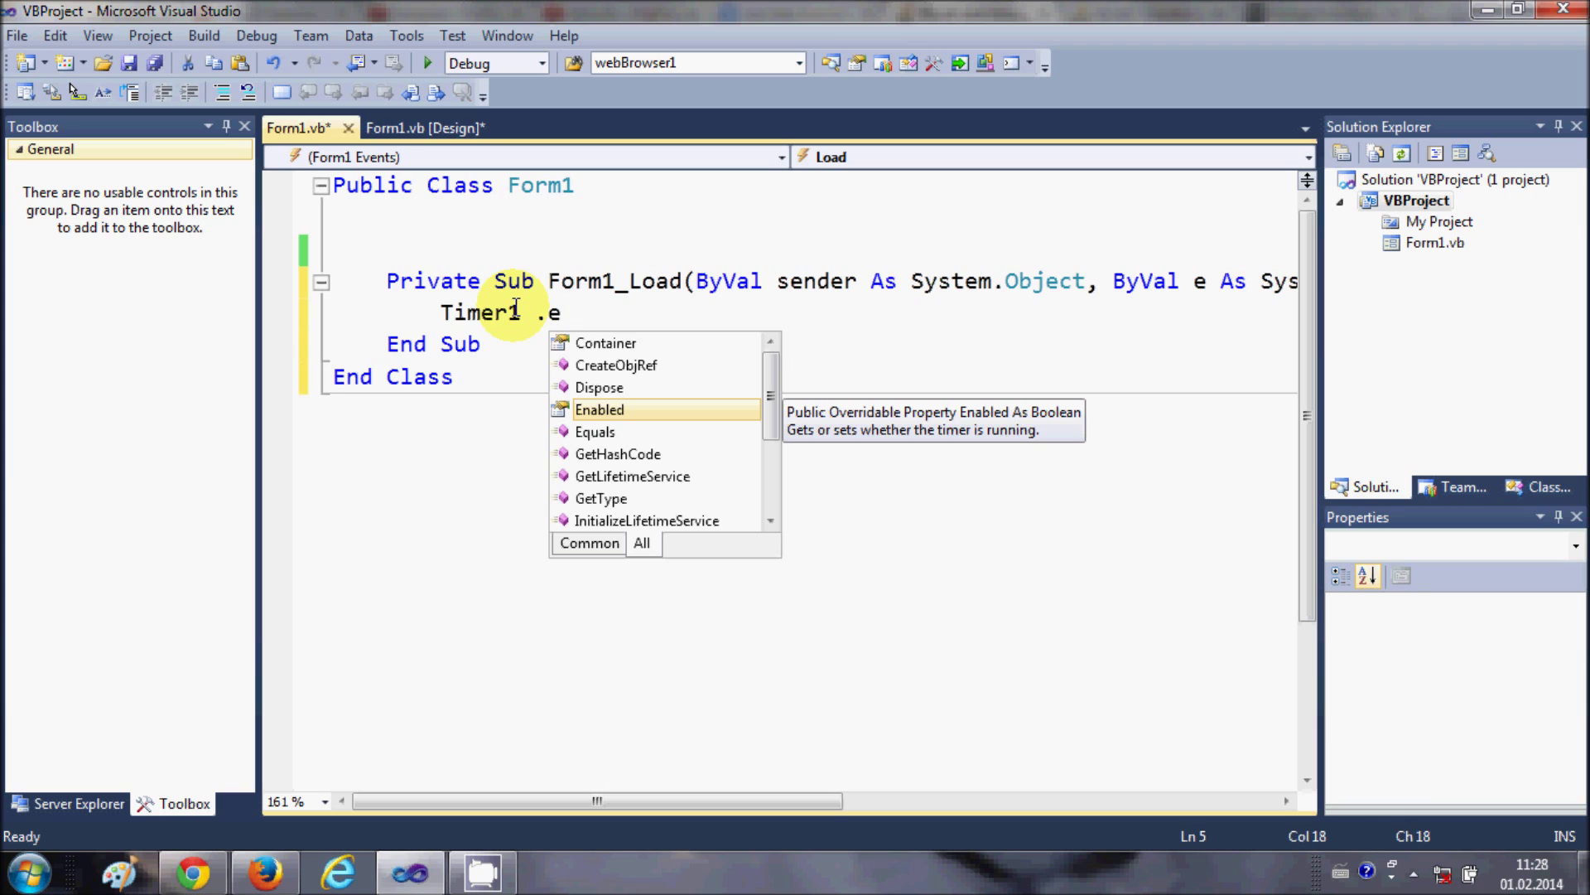
key("Return")
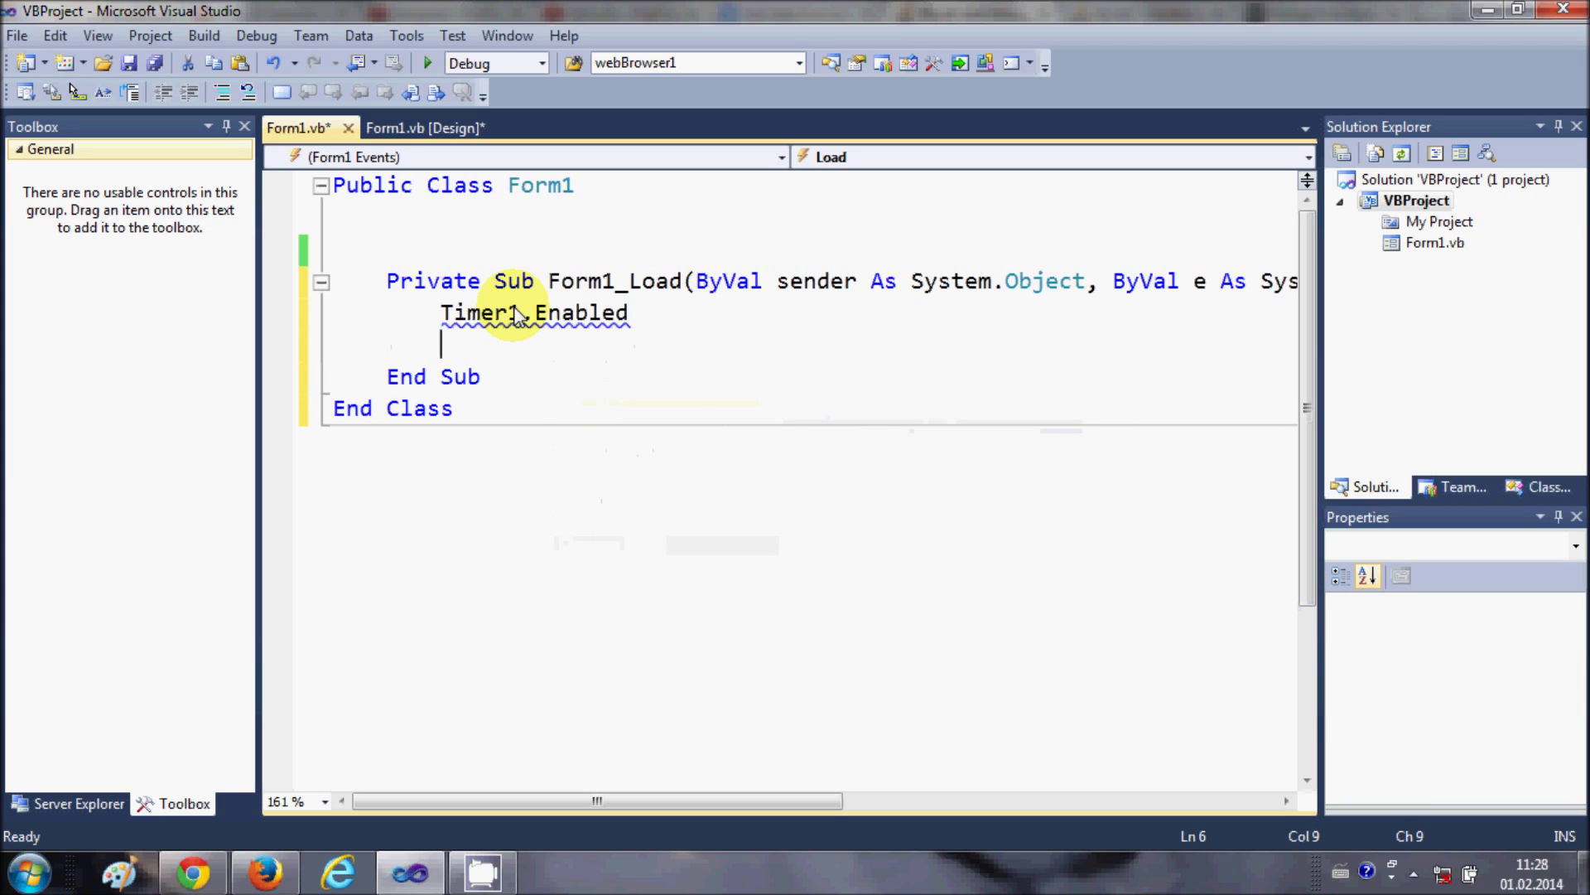
key("BackSpace")
key("BackSpace")
type("=")
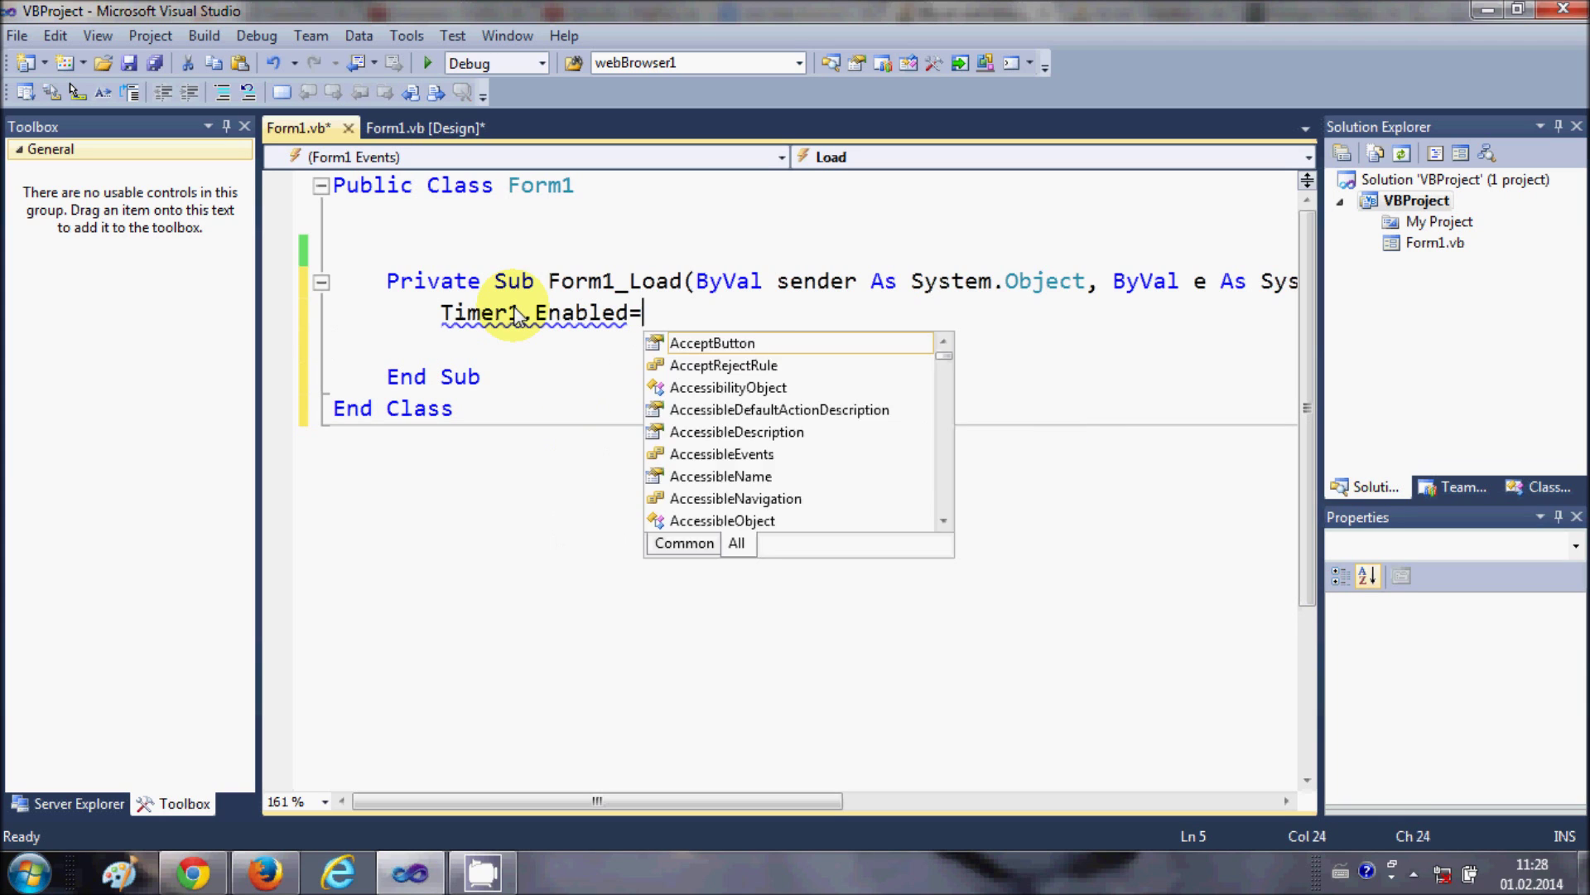
type("t")
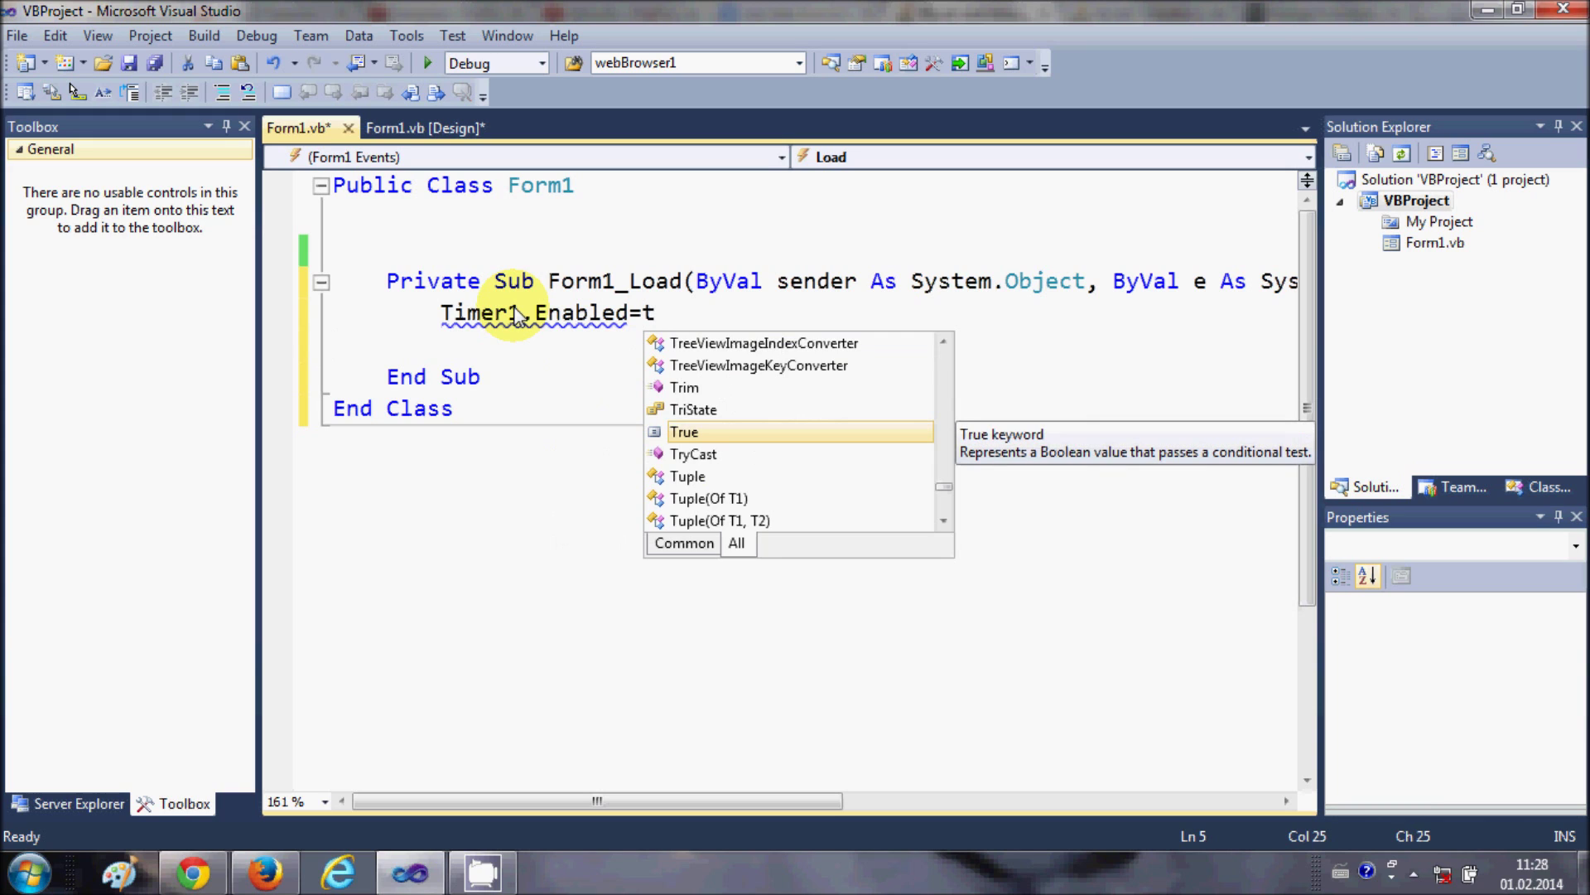
key("Tab")
key("Return")
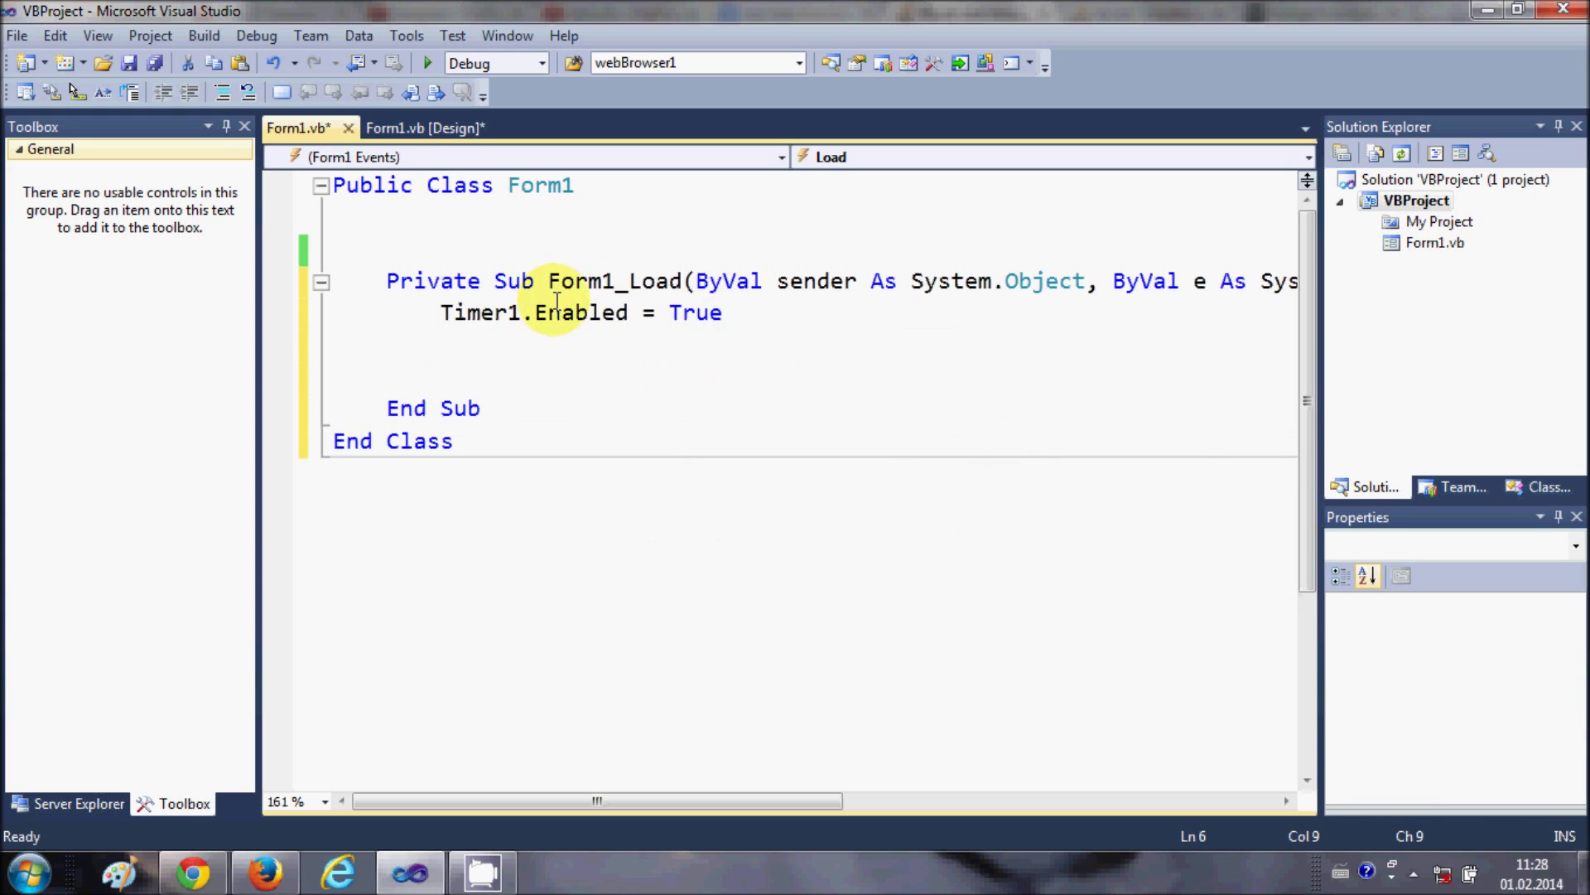
Step: Highlight the Timer1.Enabled = True line, then return to the form designer
left_click_drag(547, 281, 632, 281)
left_click_drag(441, 312, 718, 311)
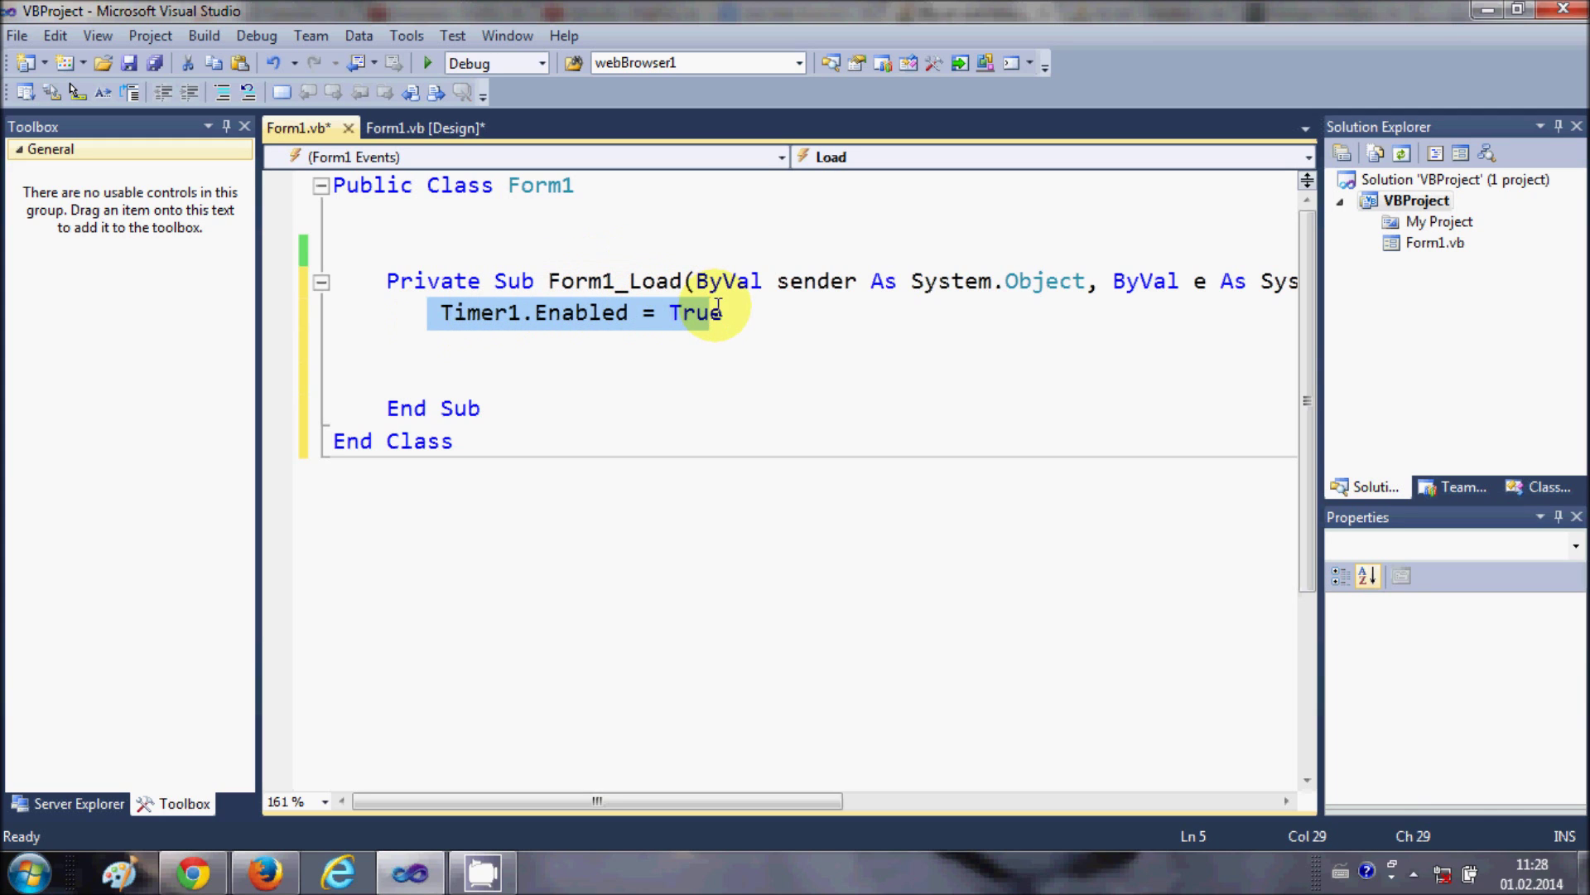
left_click(749, 312)
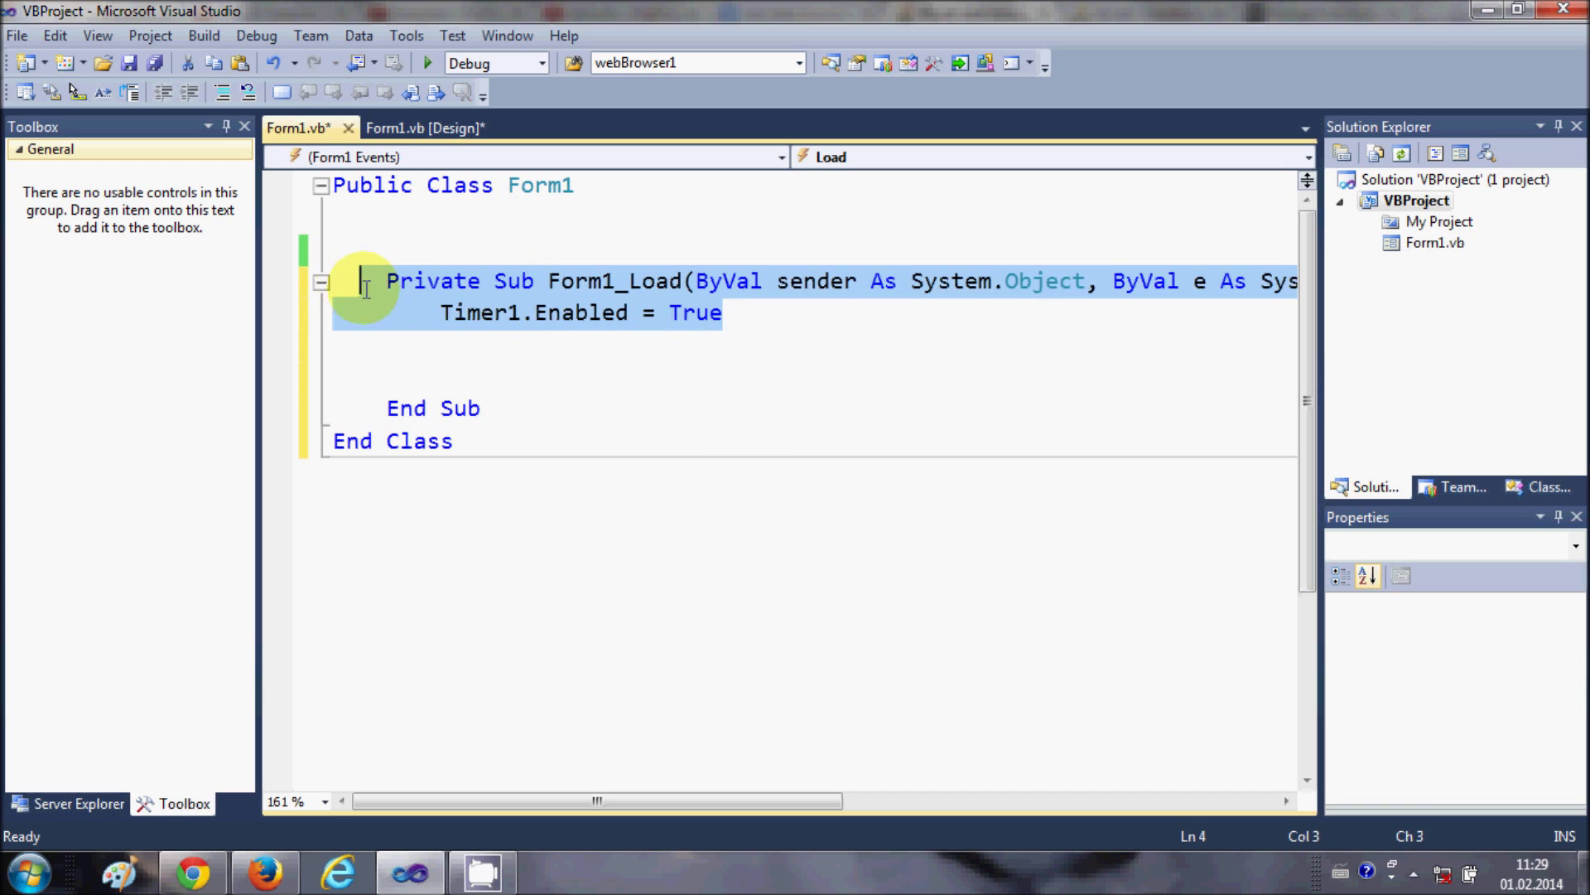
left_click_drag(749, 312, 427, 312)
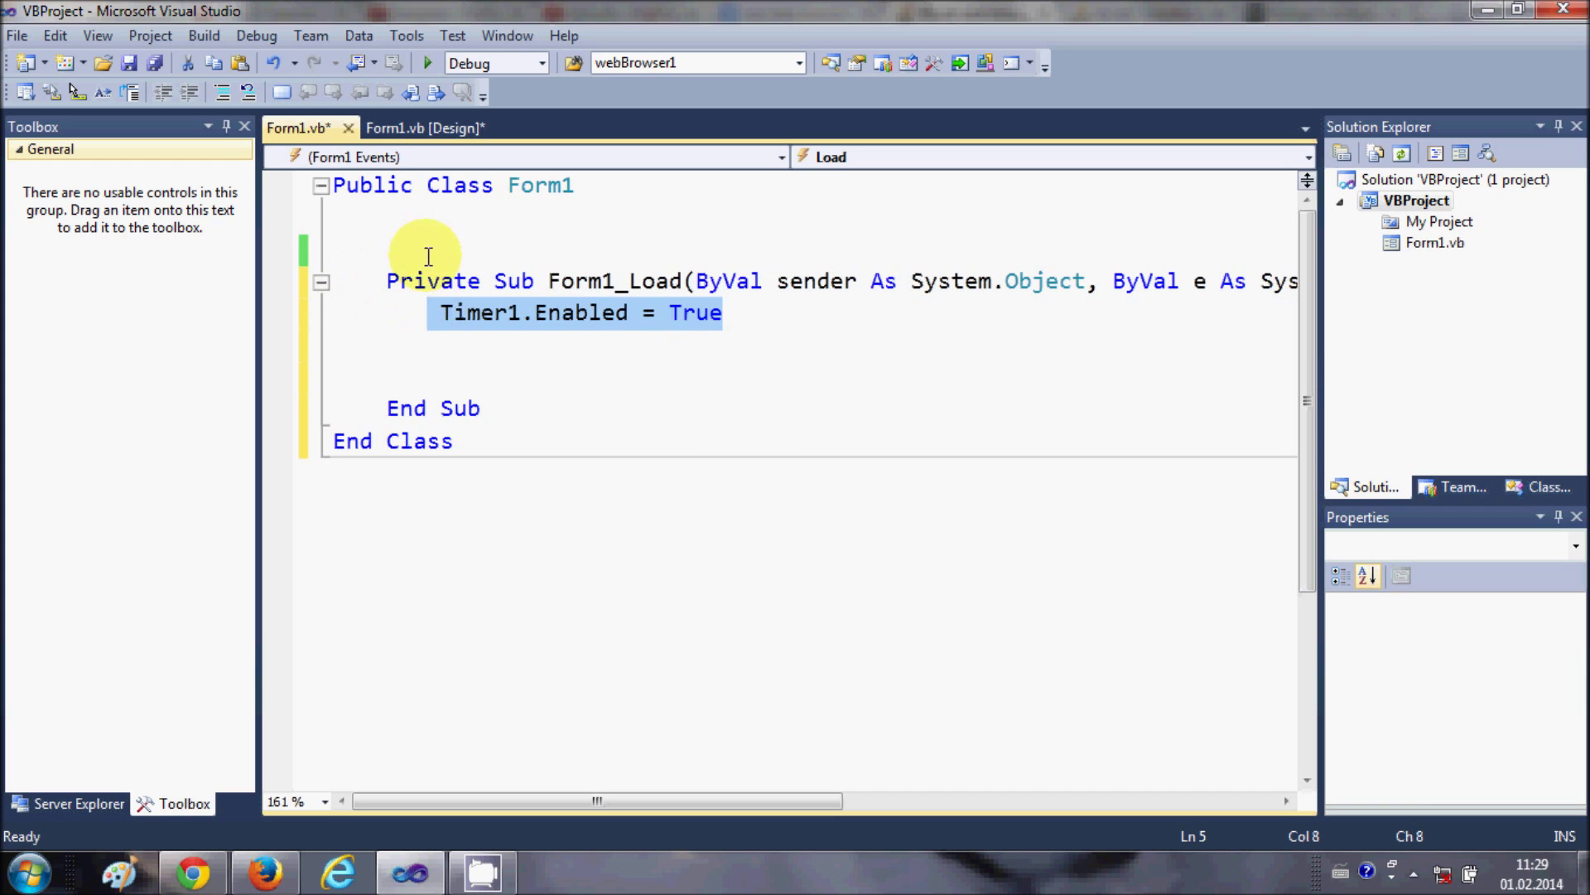
left_click(423, 127)
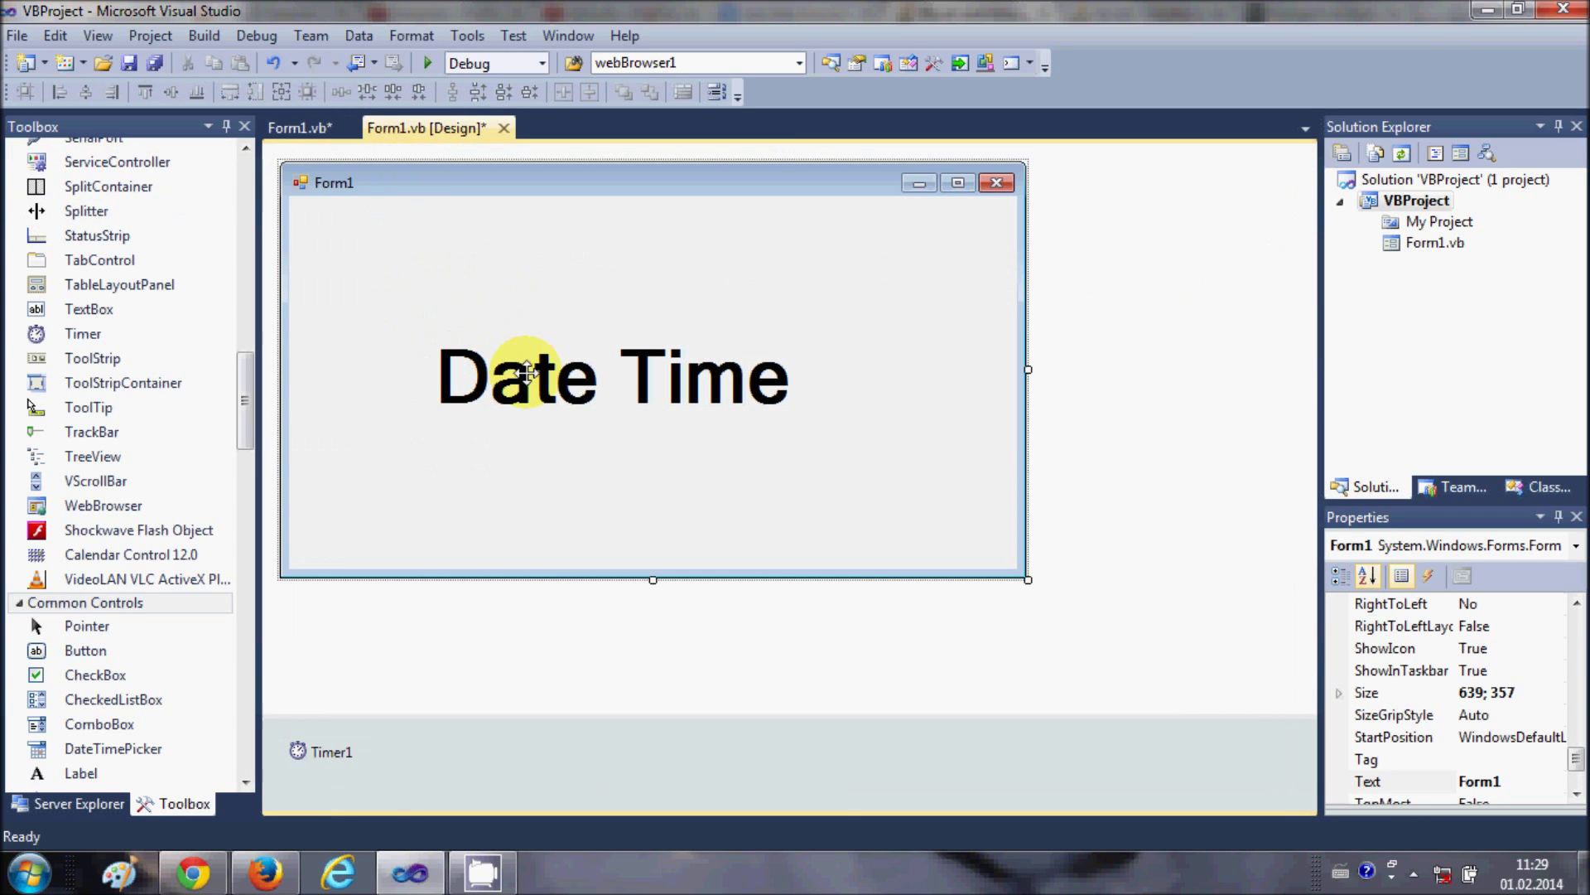
Step: Select Timer1 in the component tray and generate its empty Timer1_Tick handler
left_click(529, 373)
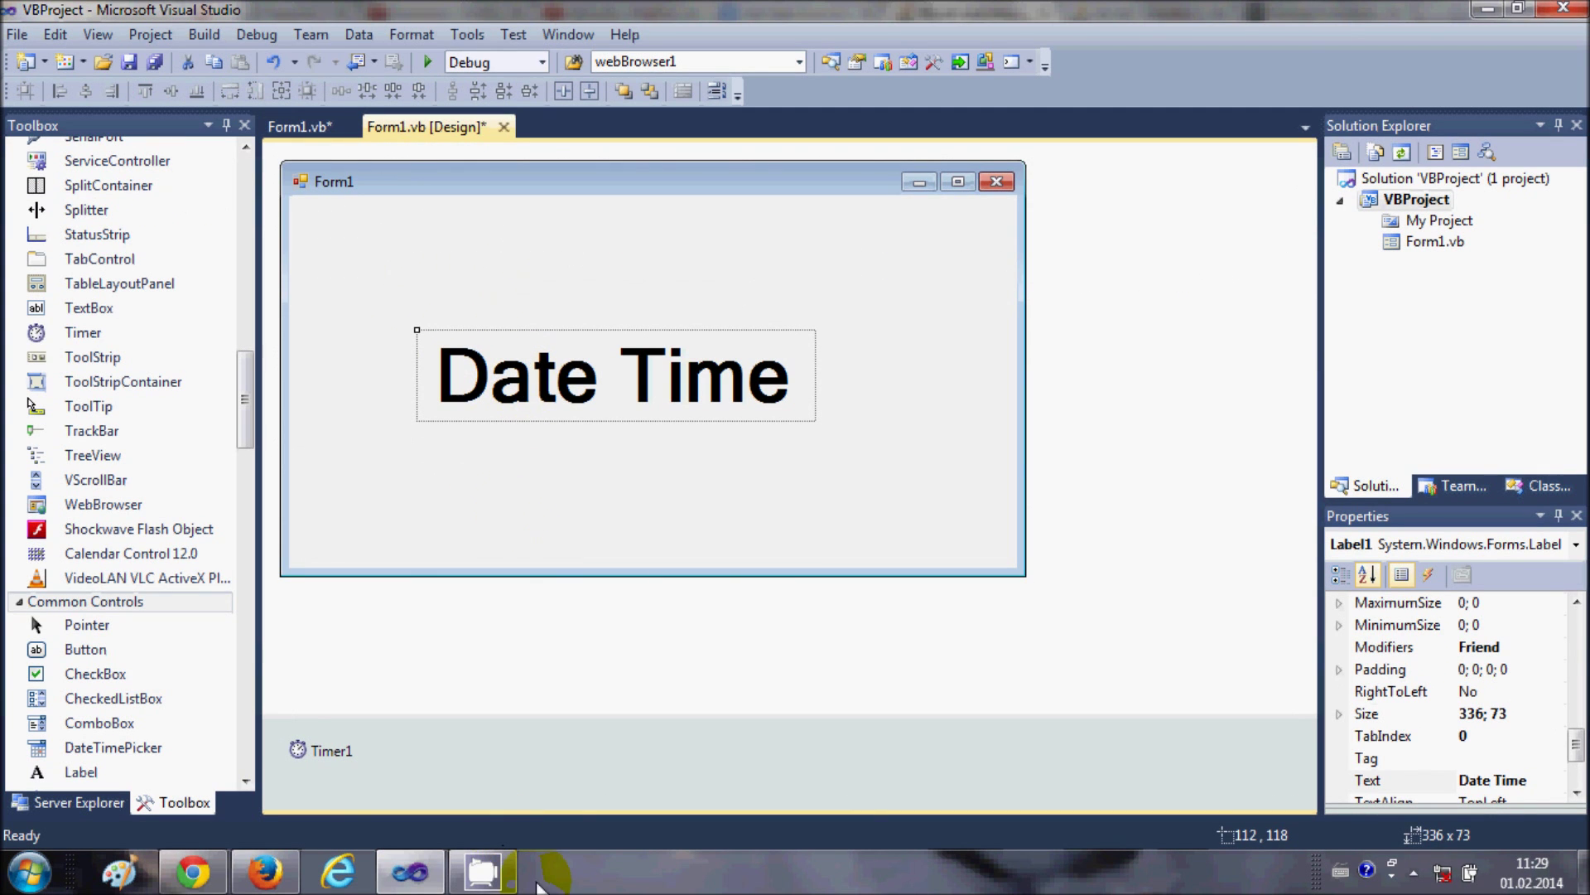
left_click(293, 748)
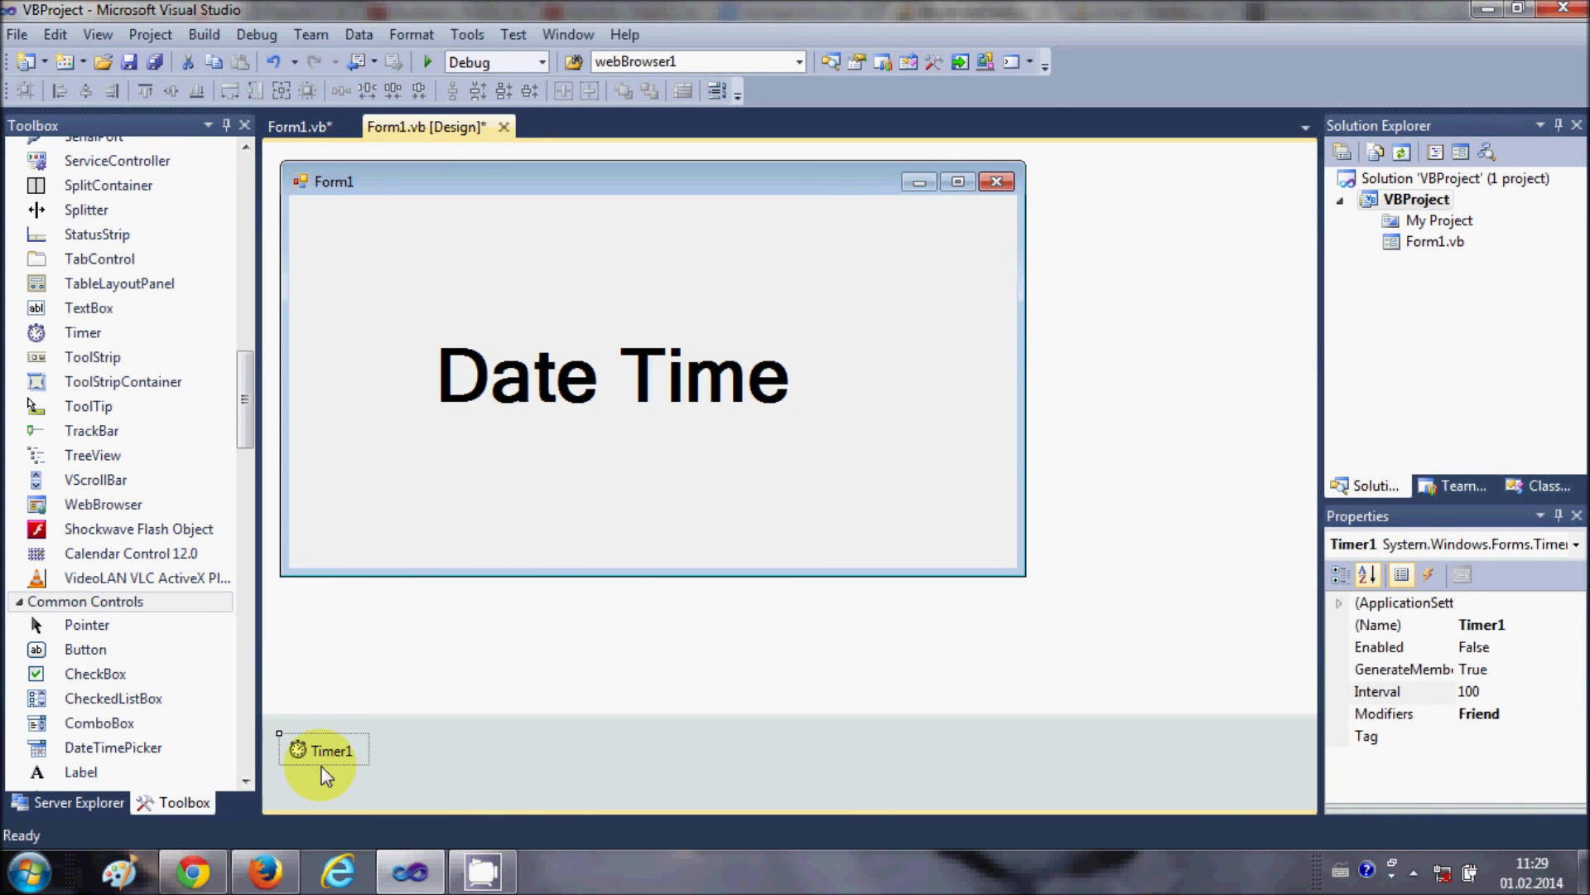
double_click(330, 749)
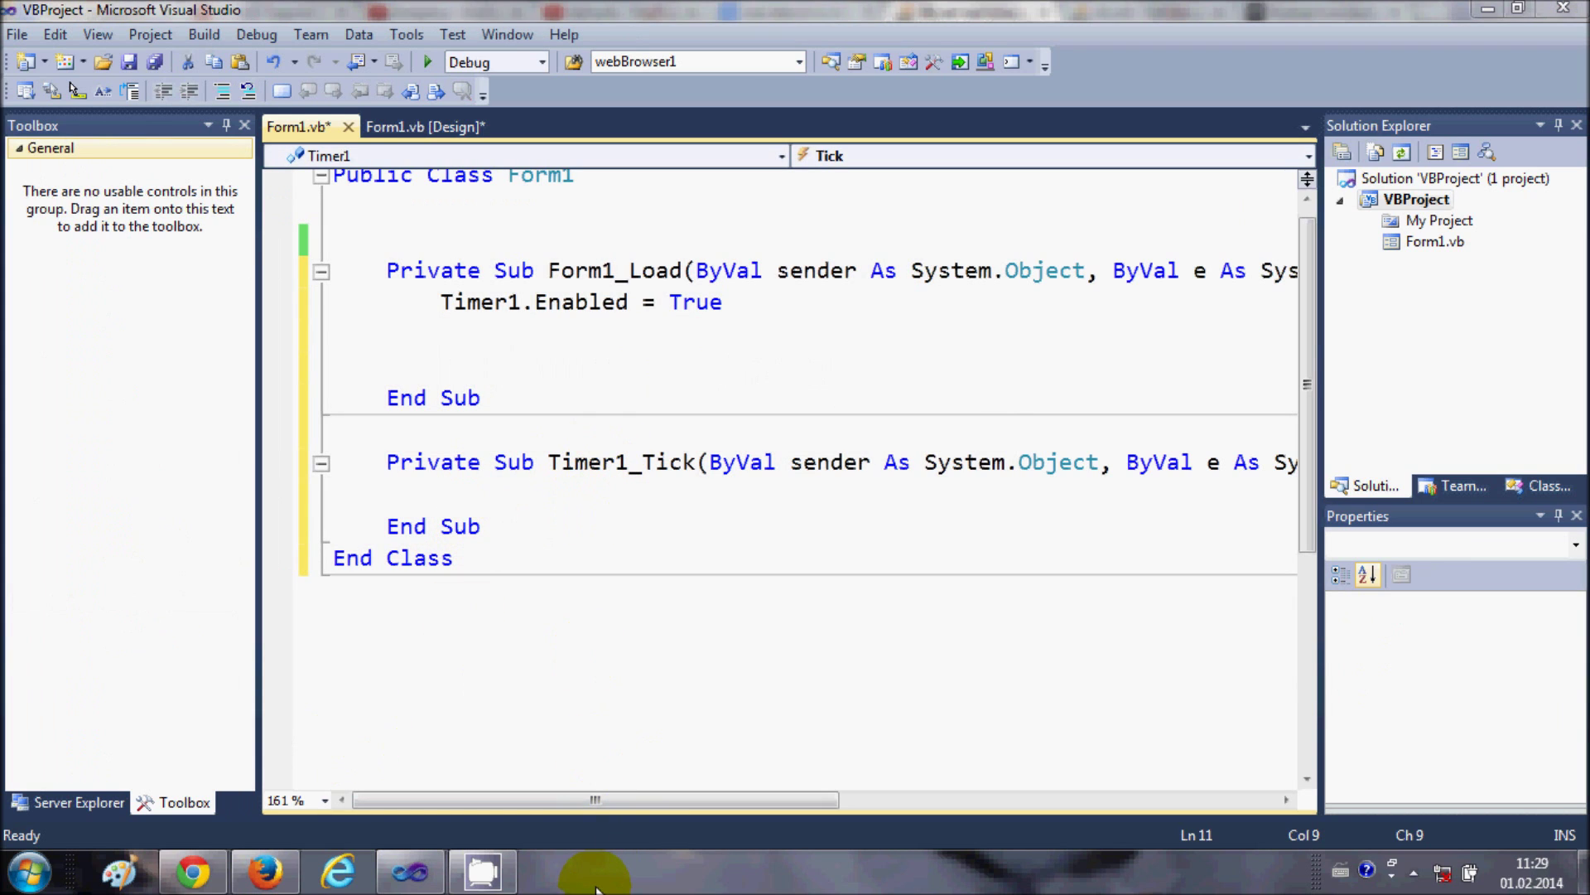
Step: Begin the Tick line as Label1.Text = Date using IntelliSense
left_click(478, 502)
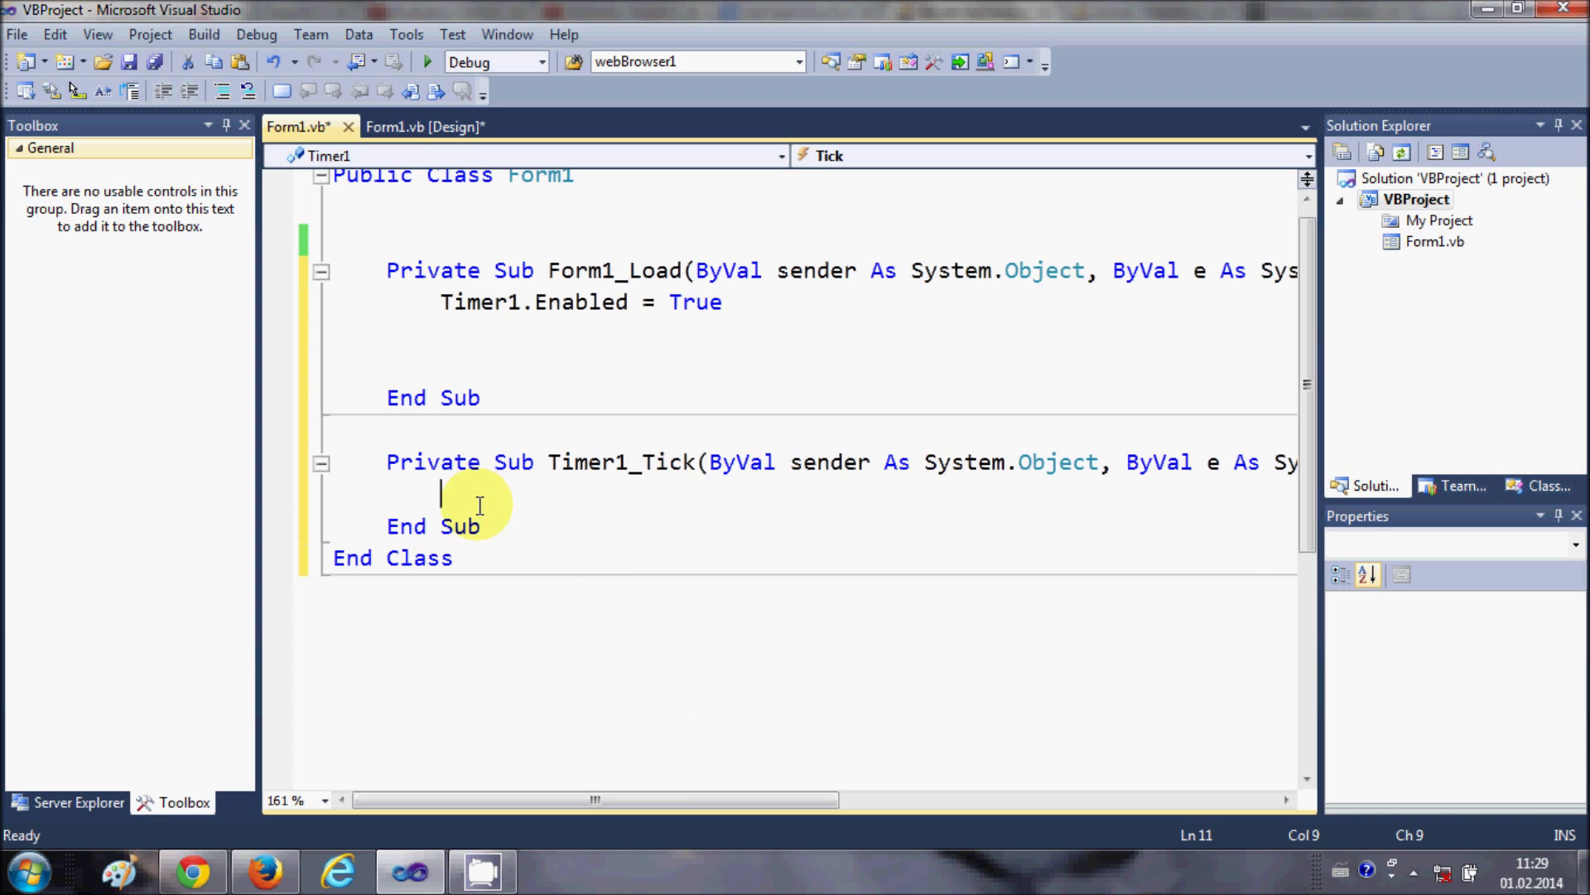
type("labe")
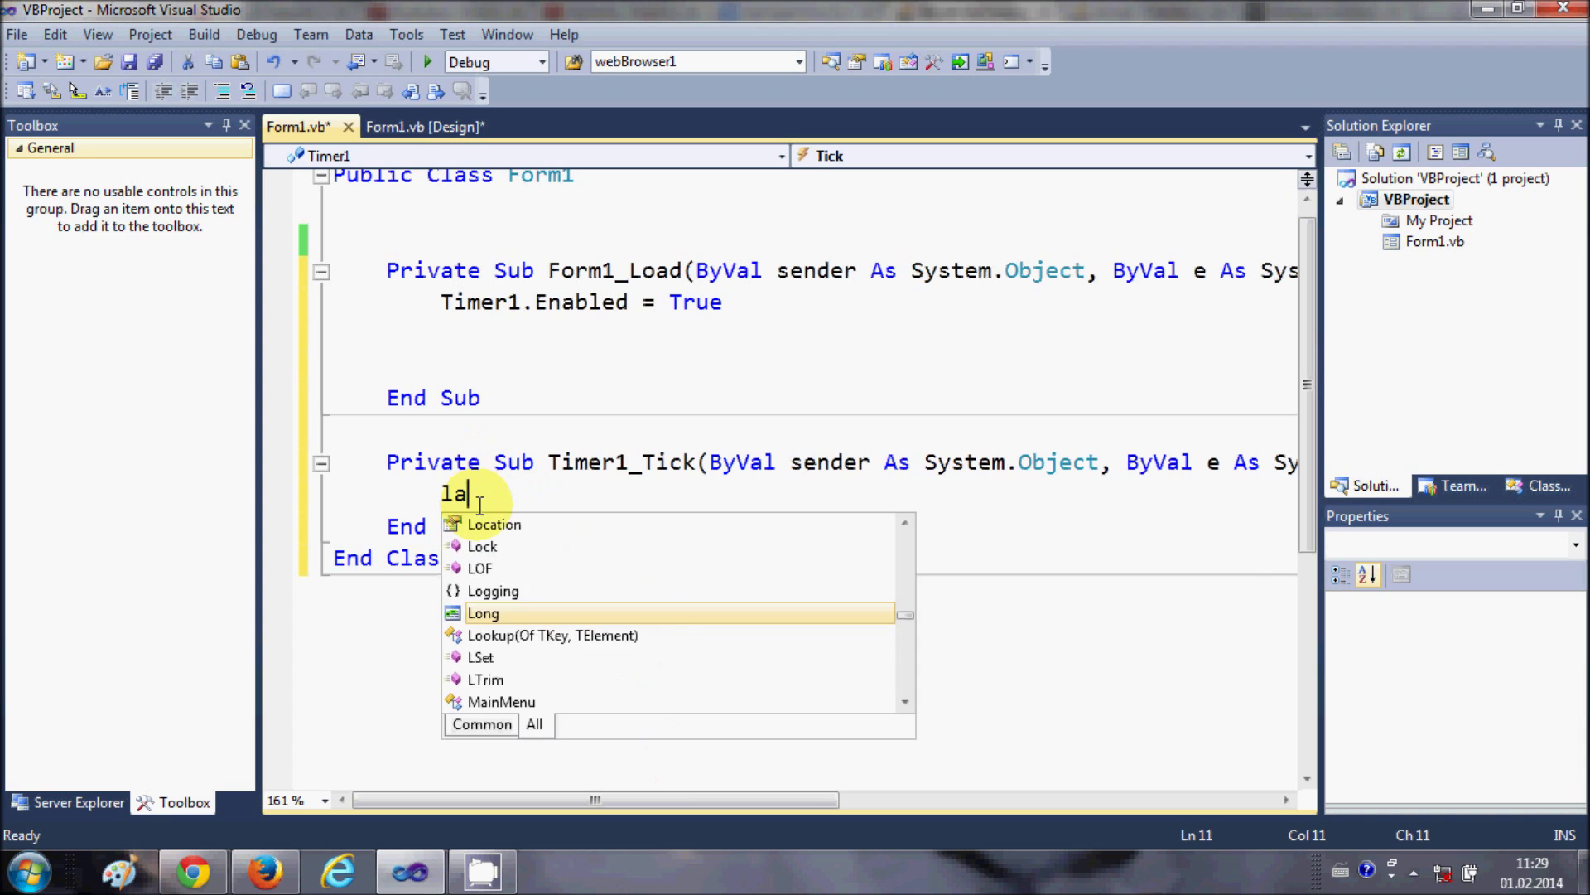
key("Down")
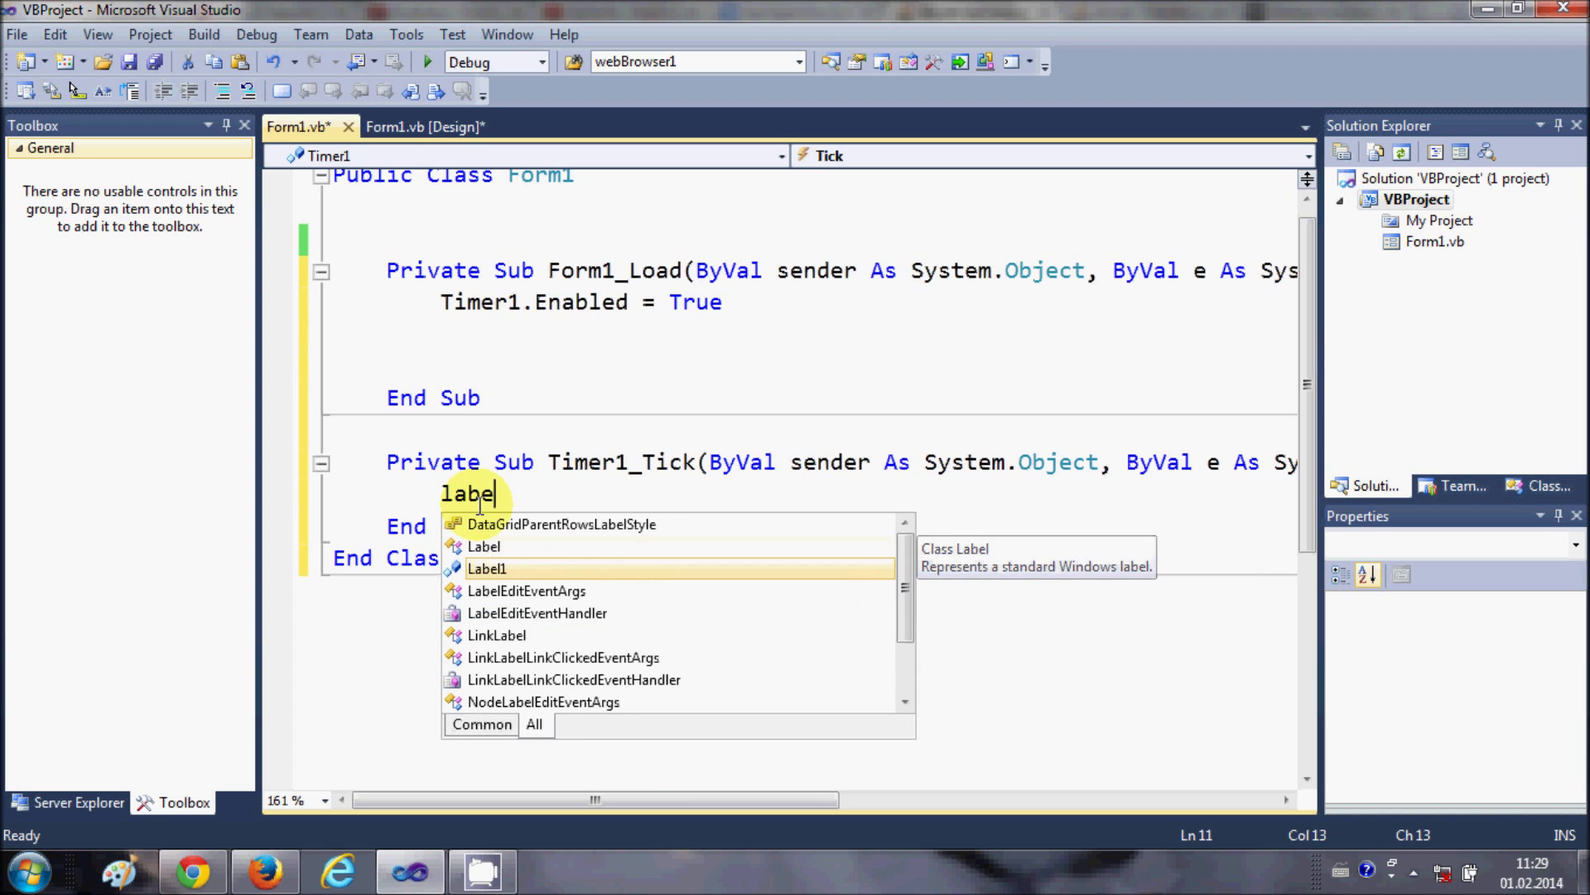
key("space")
type(".")
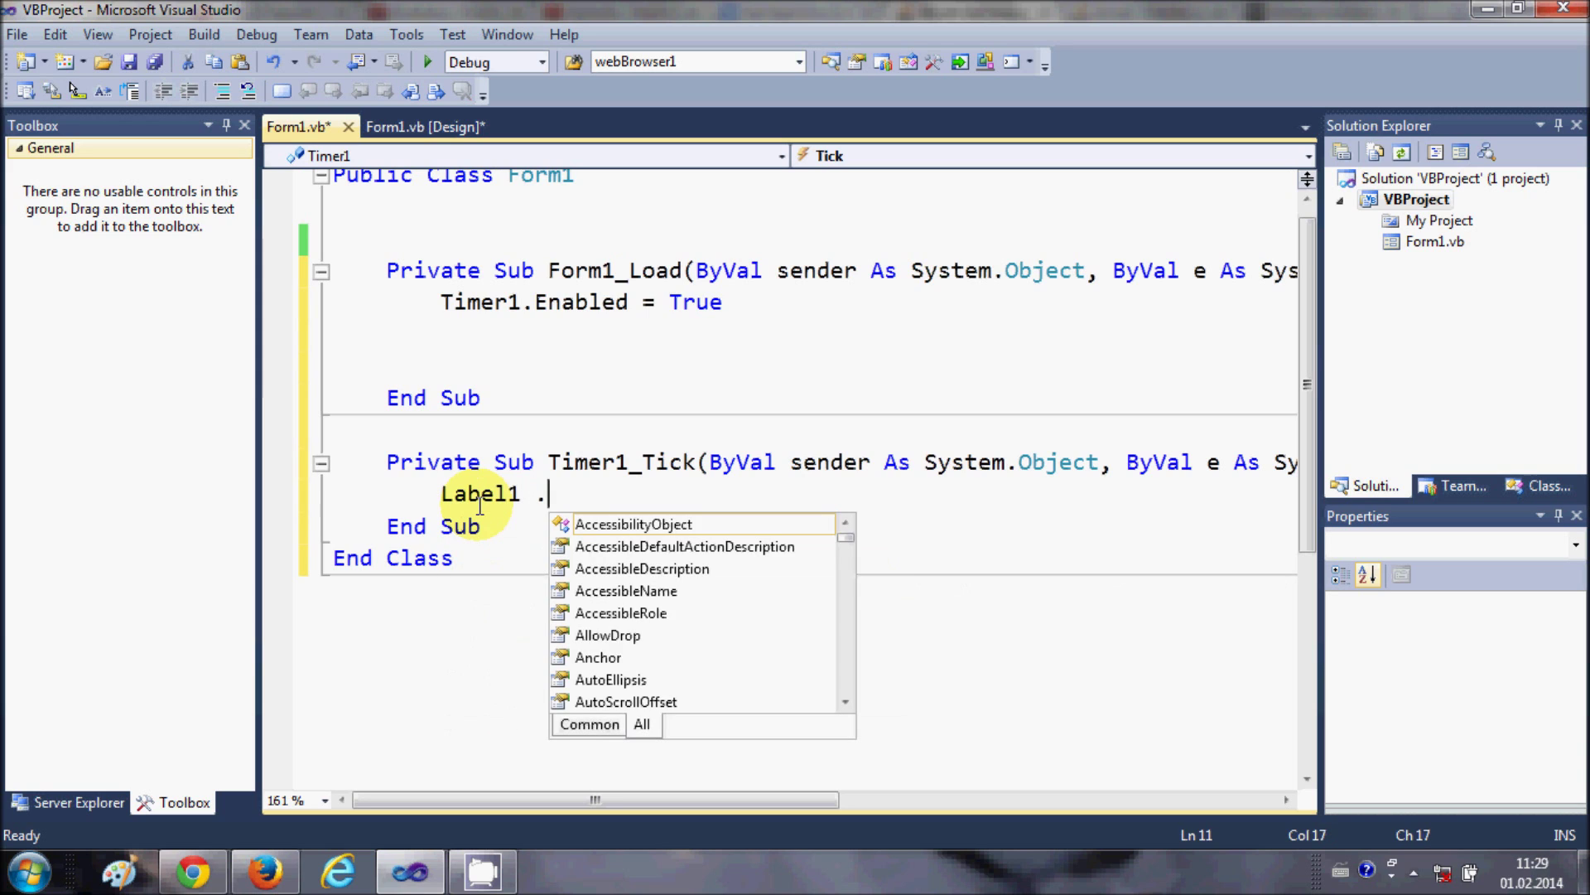
type("te")
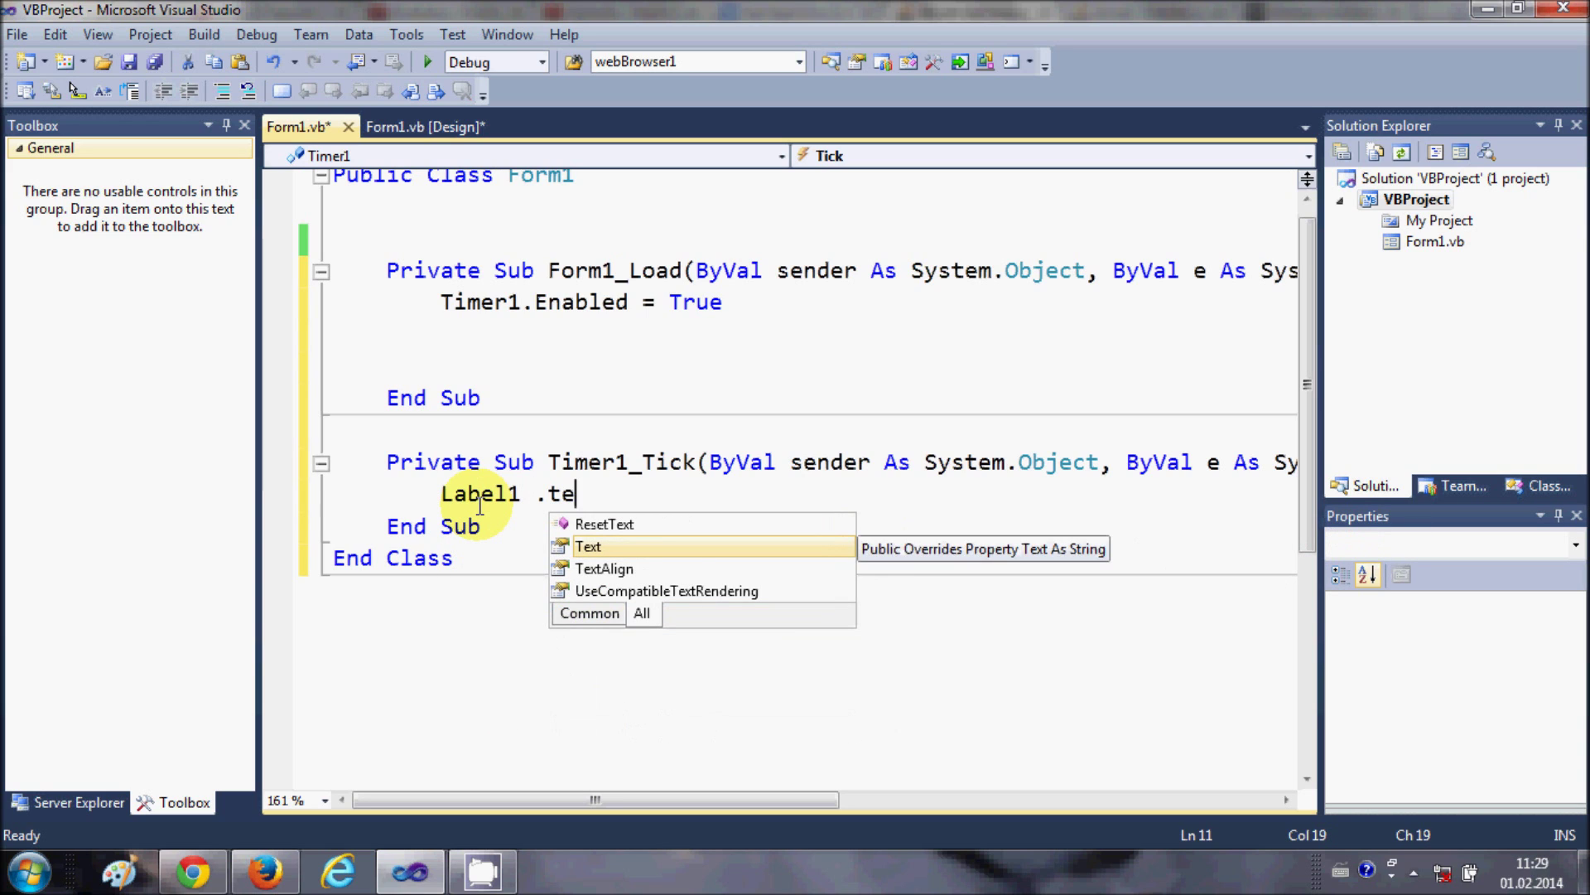
key("space")
type("=")
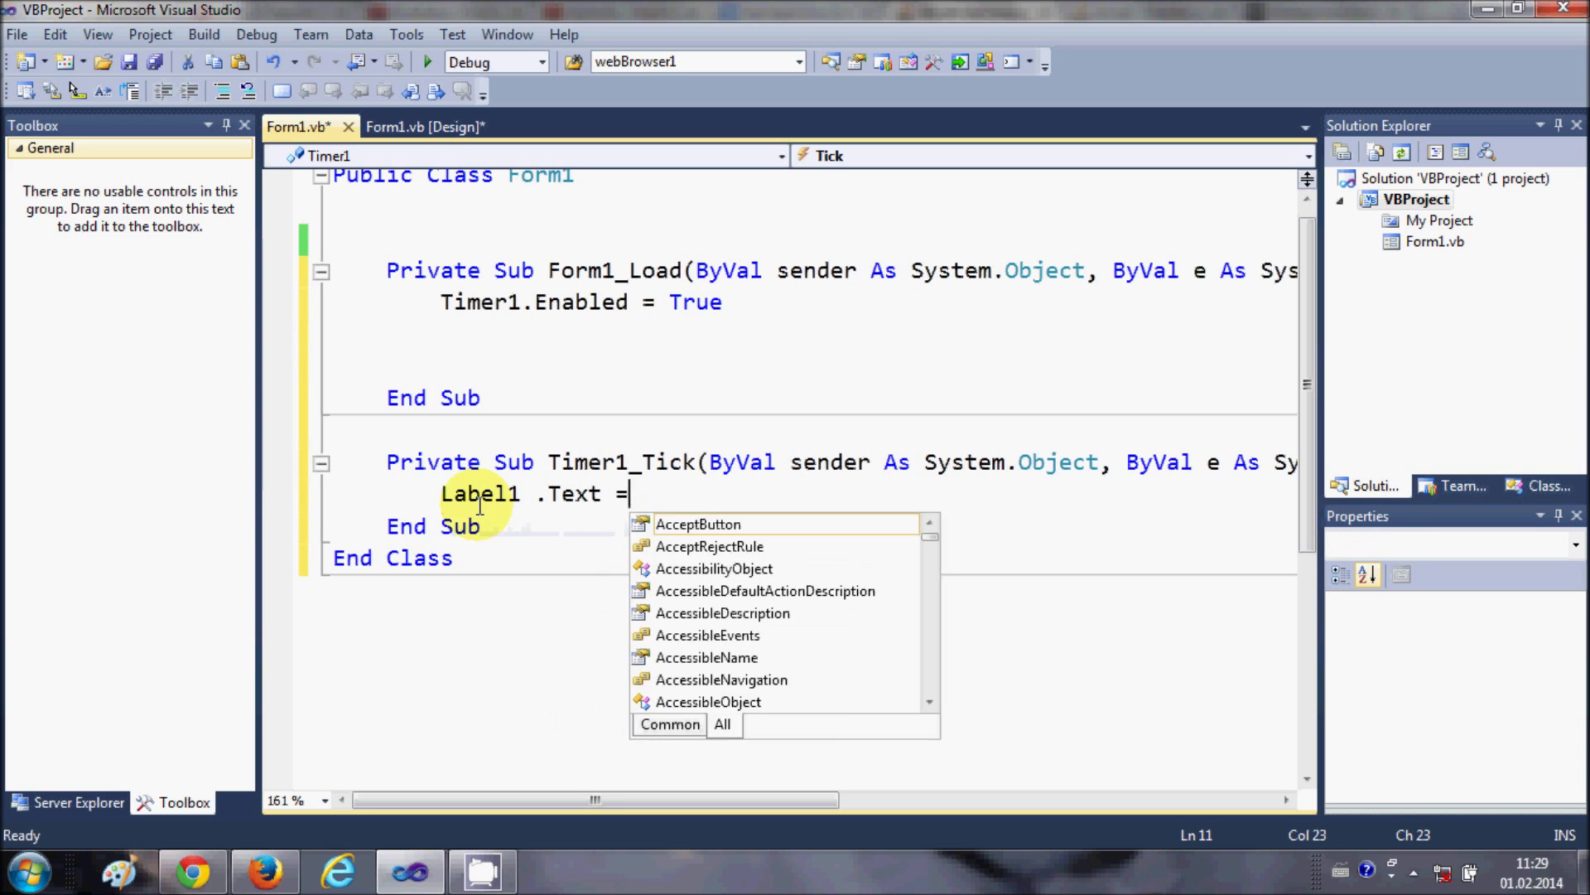
type("d")
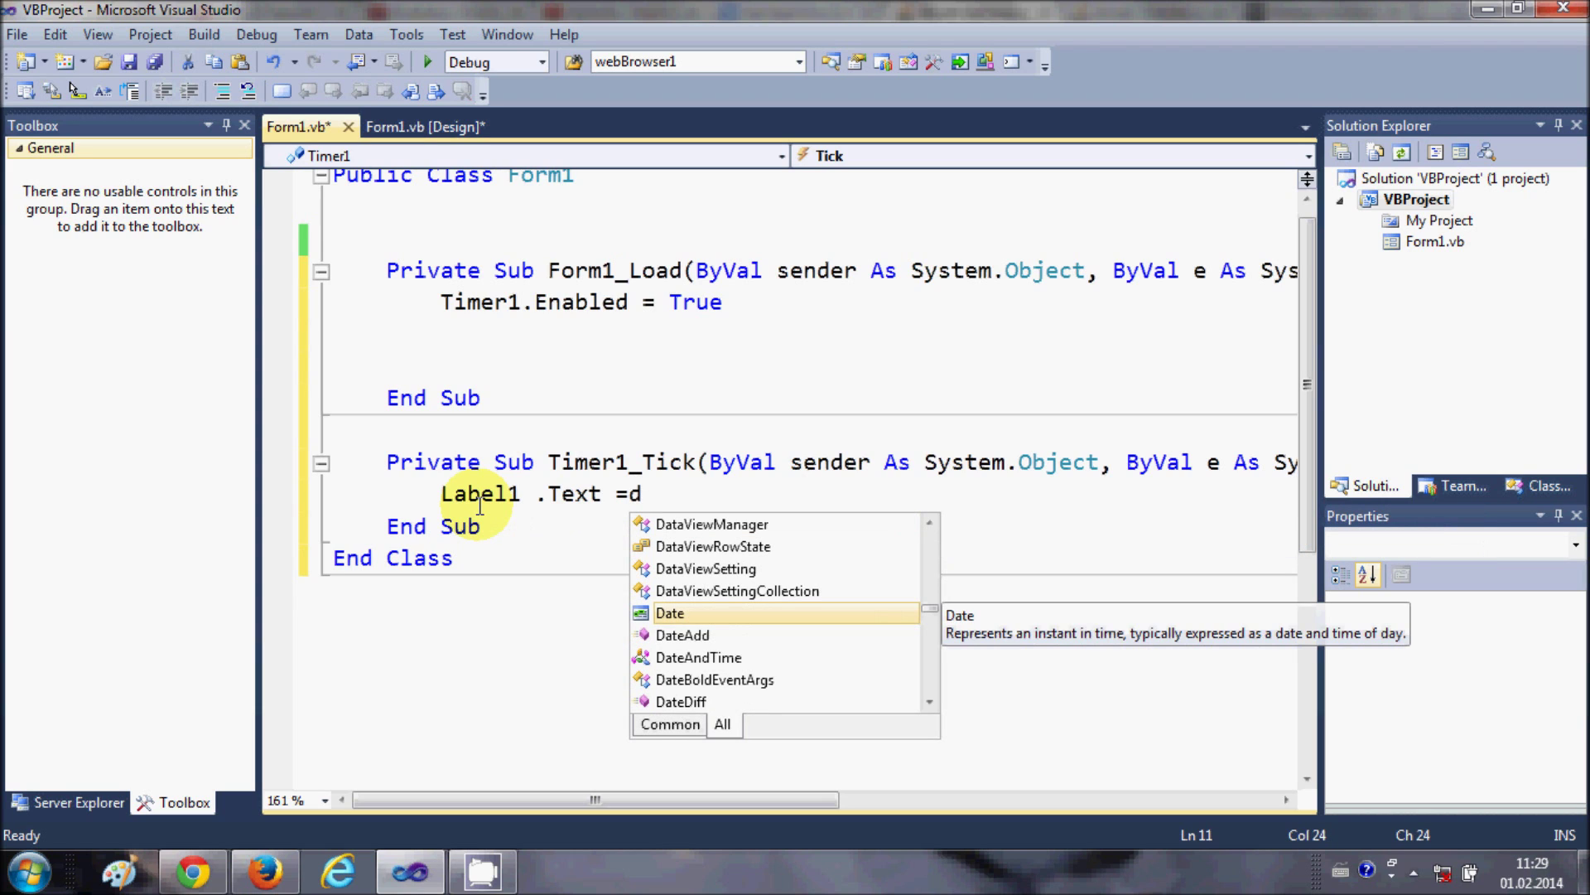
key("space")
Step: Extend it to Date.Now.ToString() and place the cursor inside the parentheses
key("BackSpace")
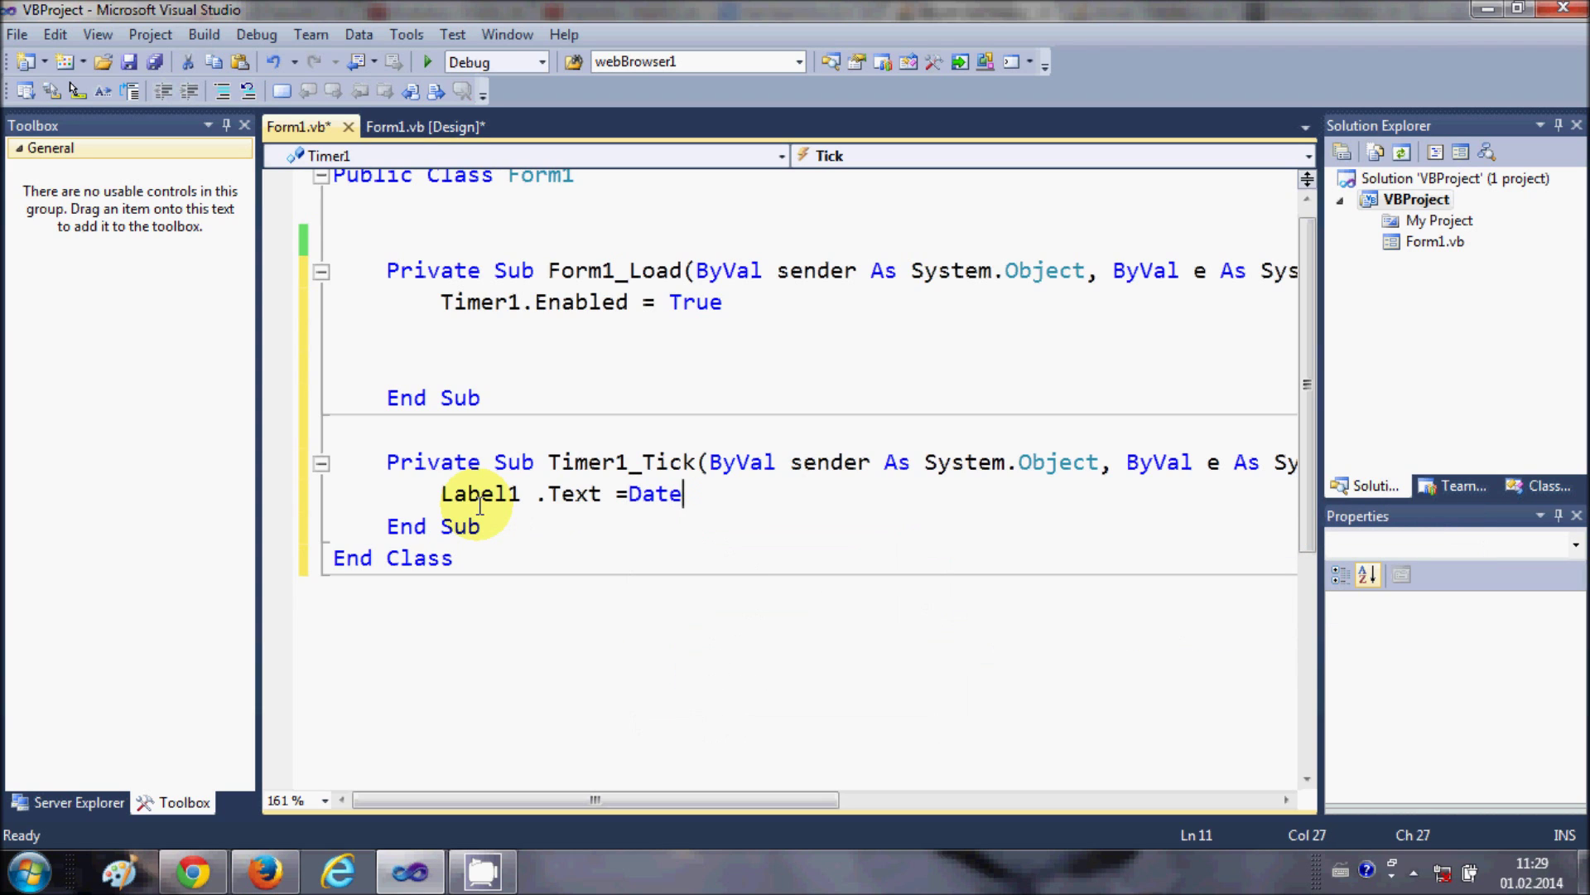
type(".now")
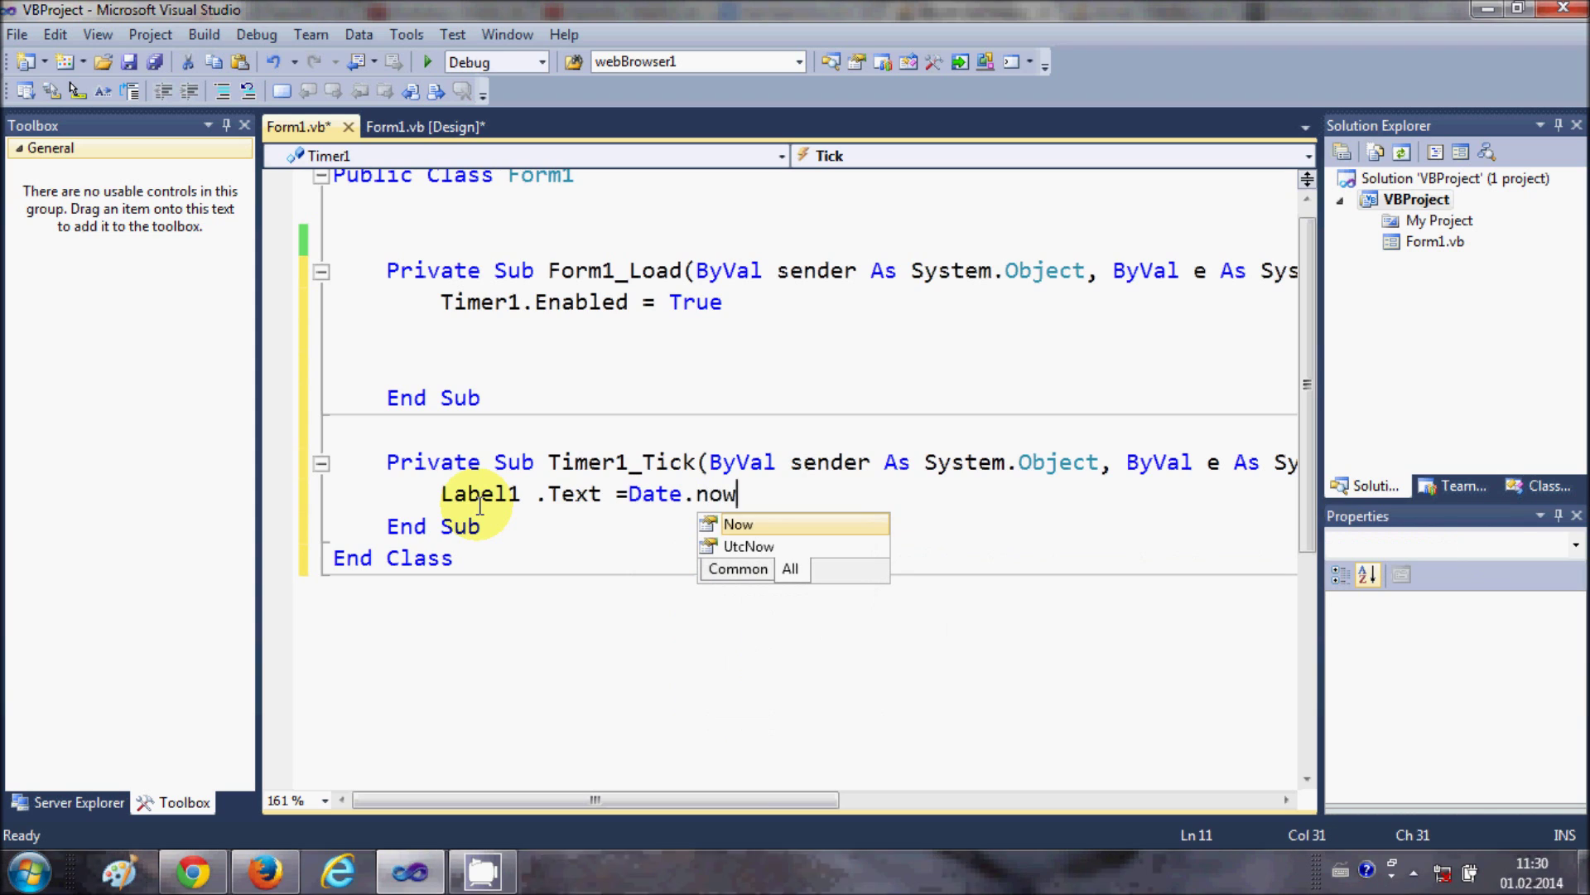
key("space")
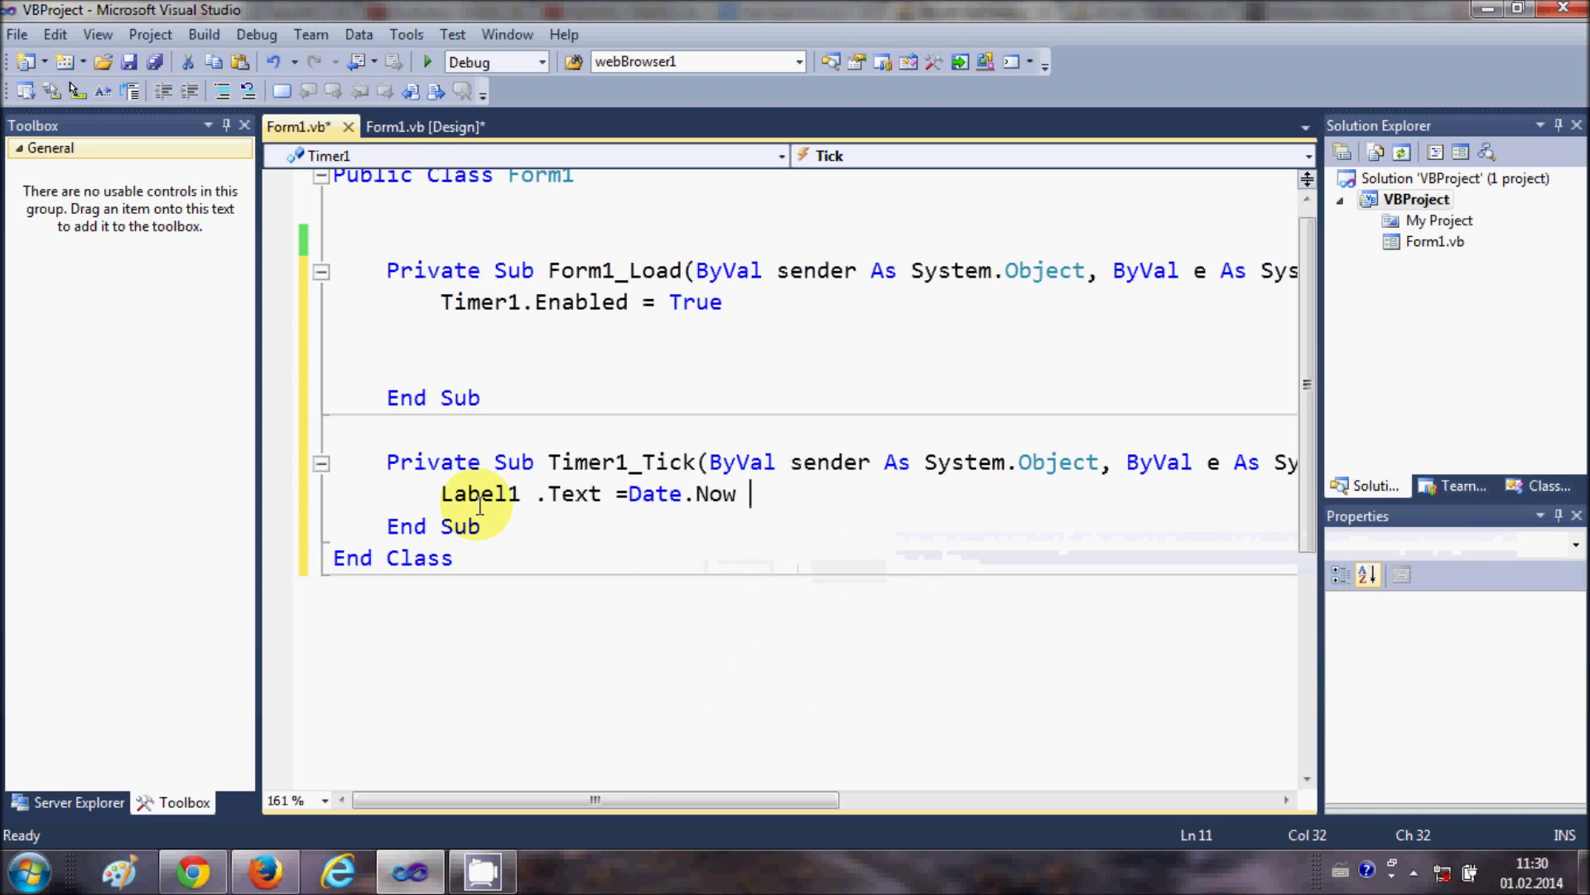
key("BackSpace")
type(".")
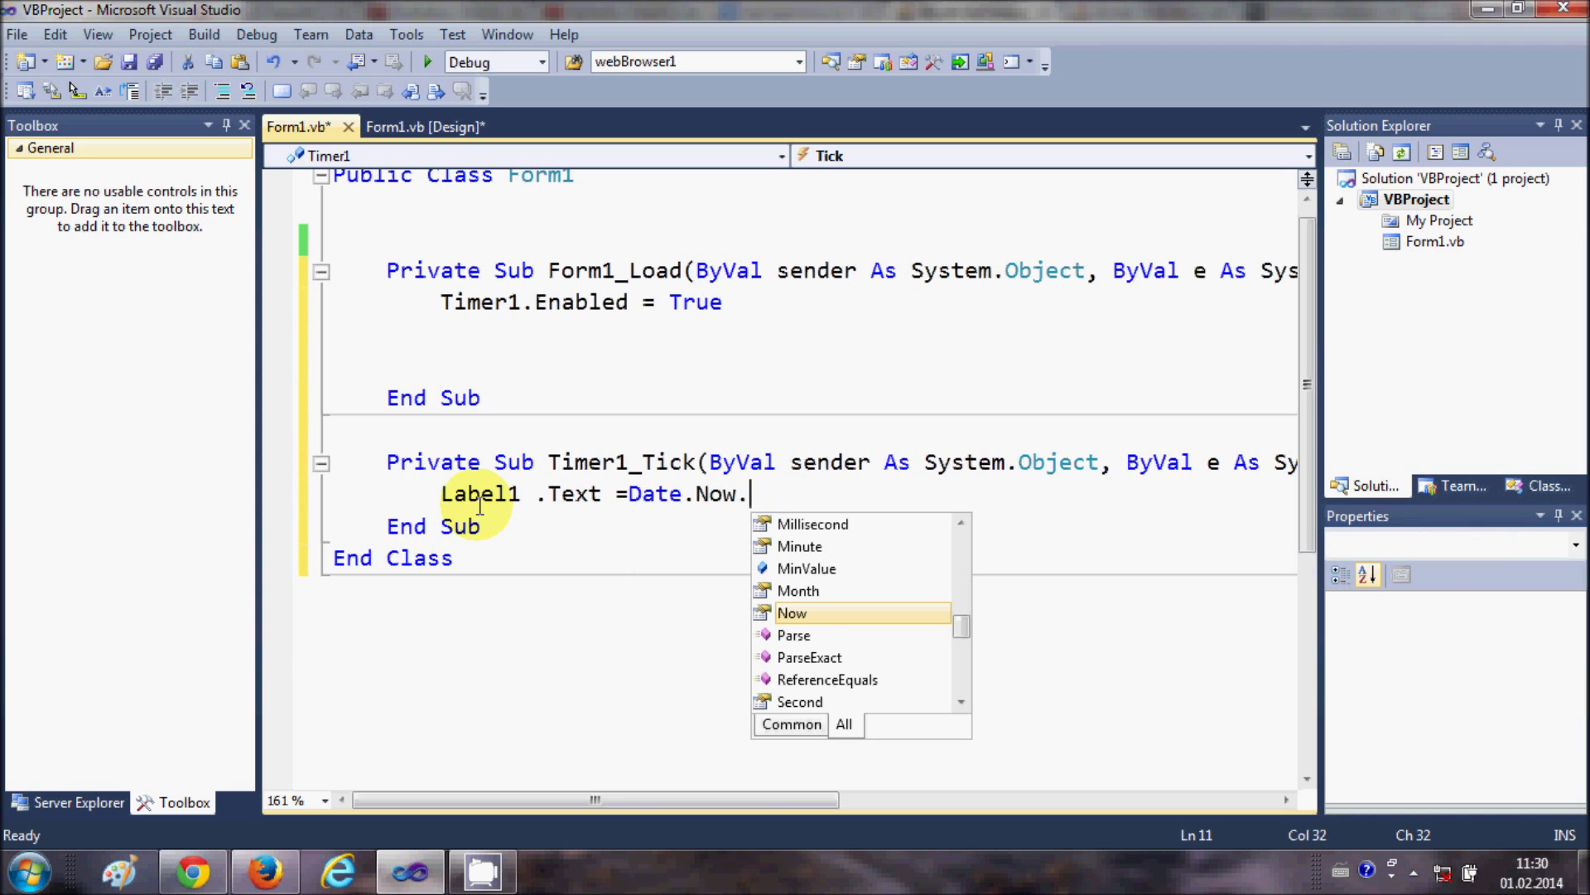
type("to")
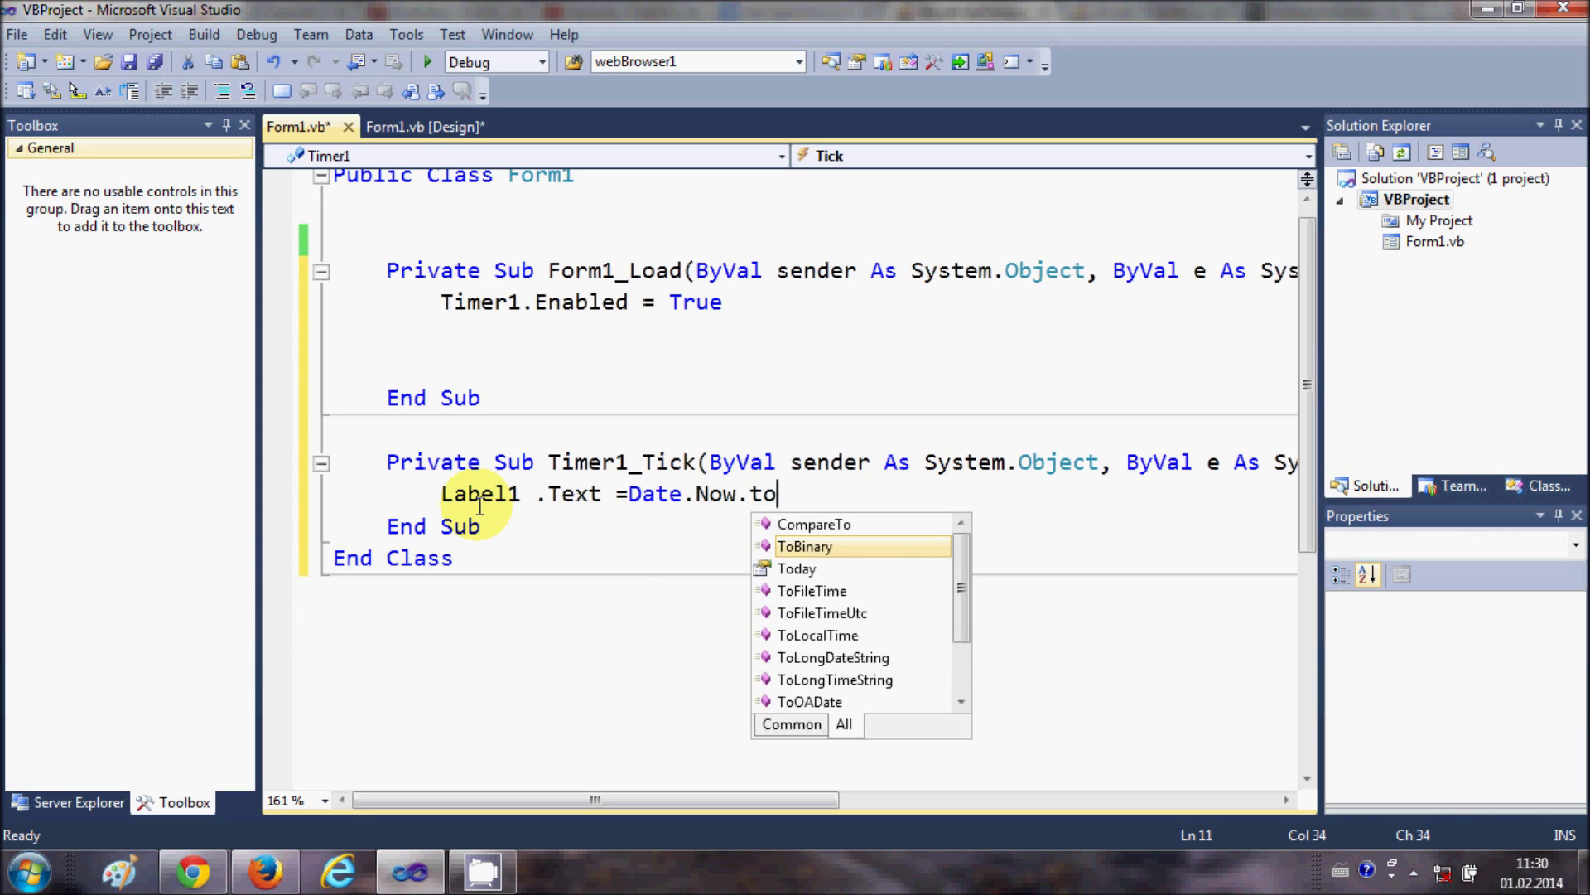
type("s")
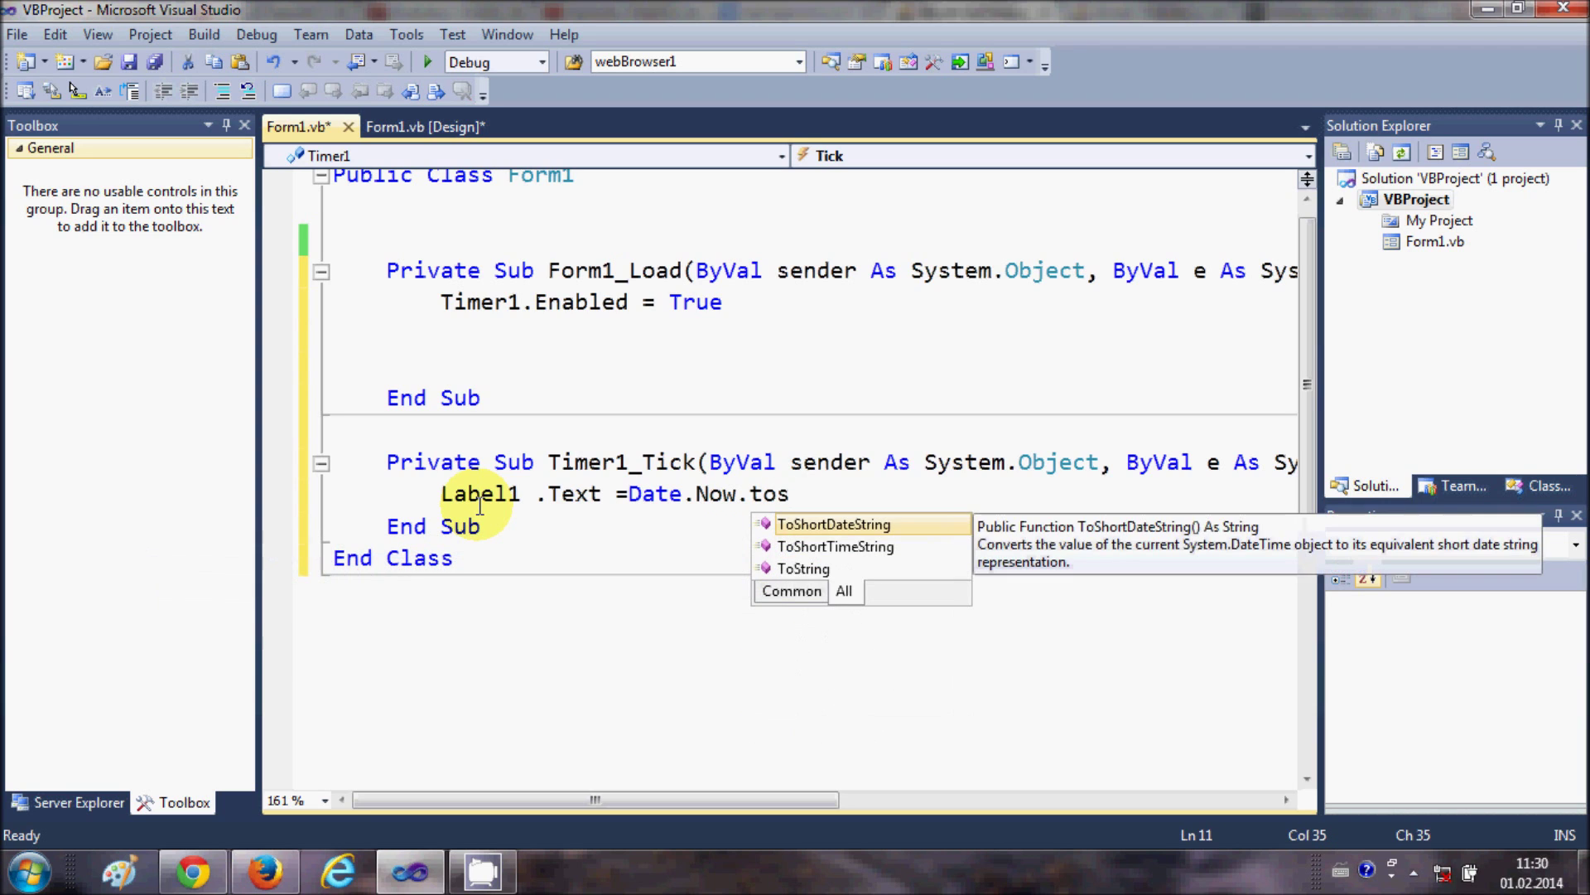
key("Down")
key("Down")
key("Return")
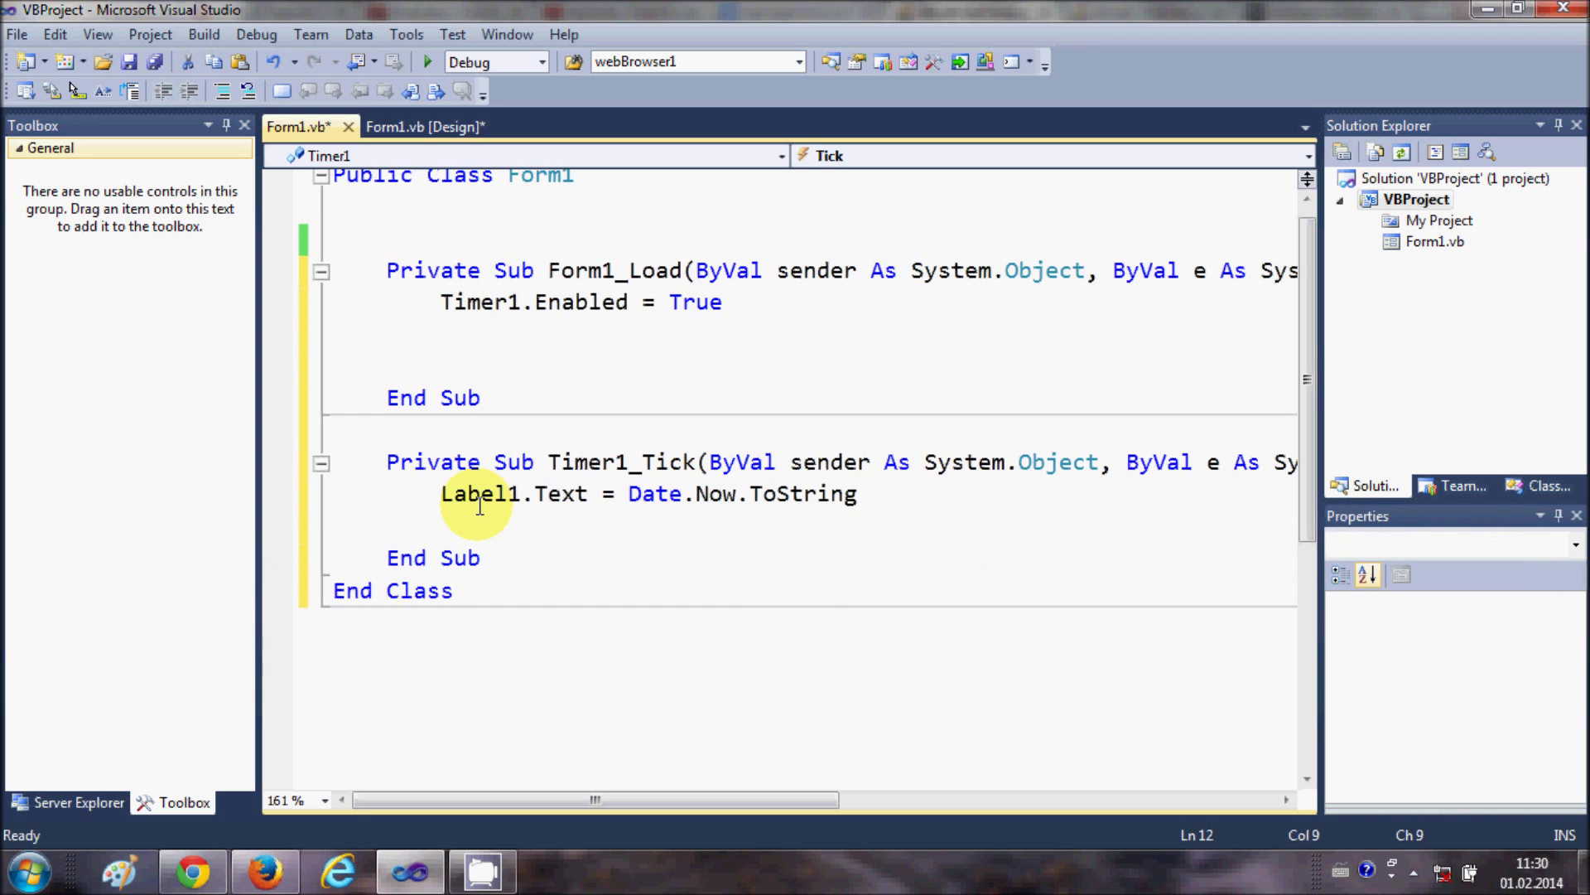
key("Left")
type("()")
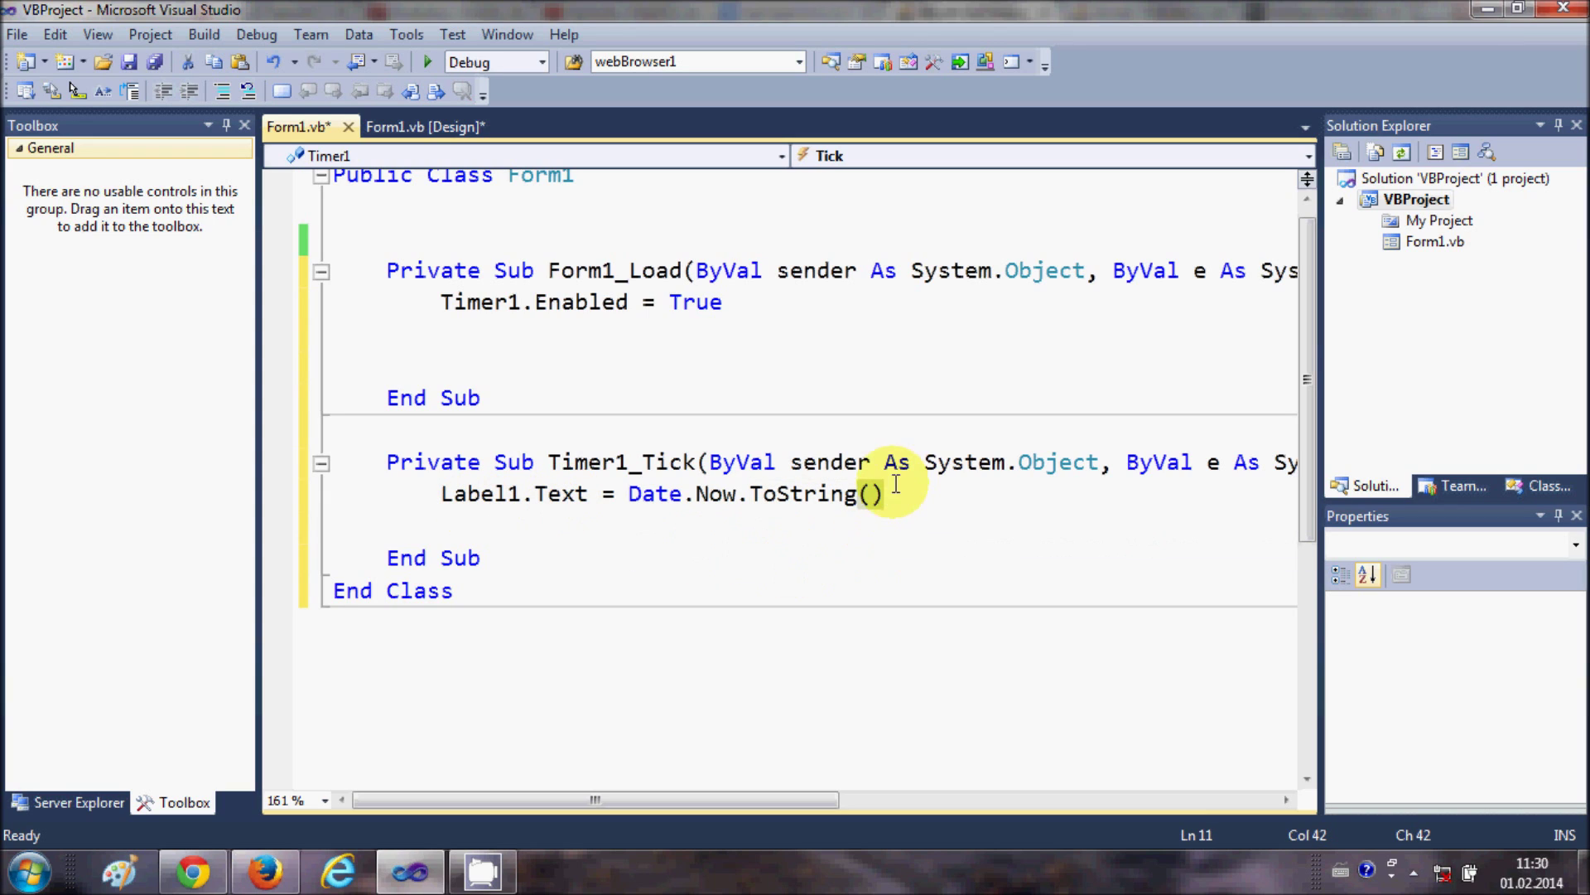
left_click(870, 495)
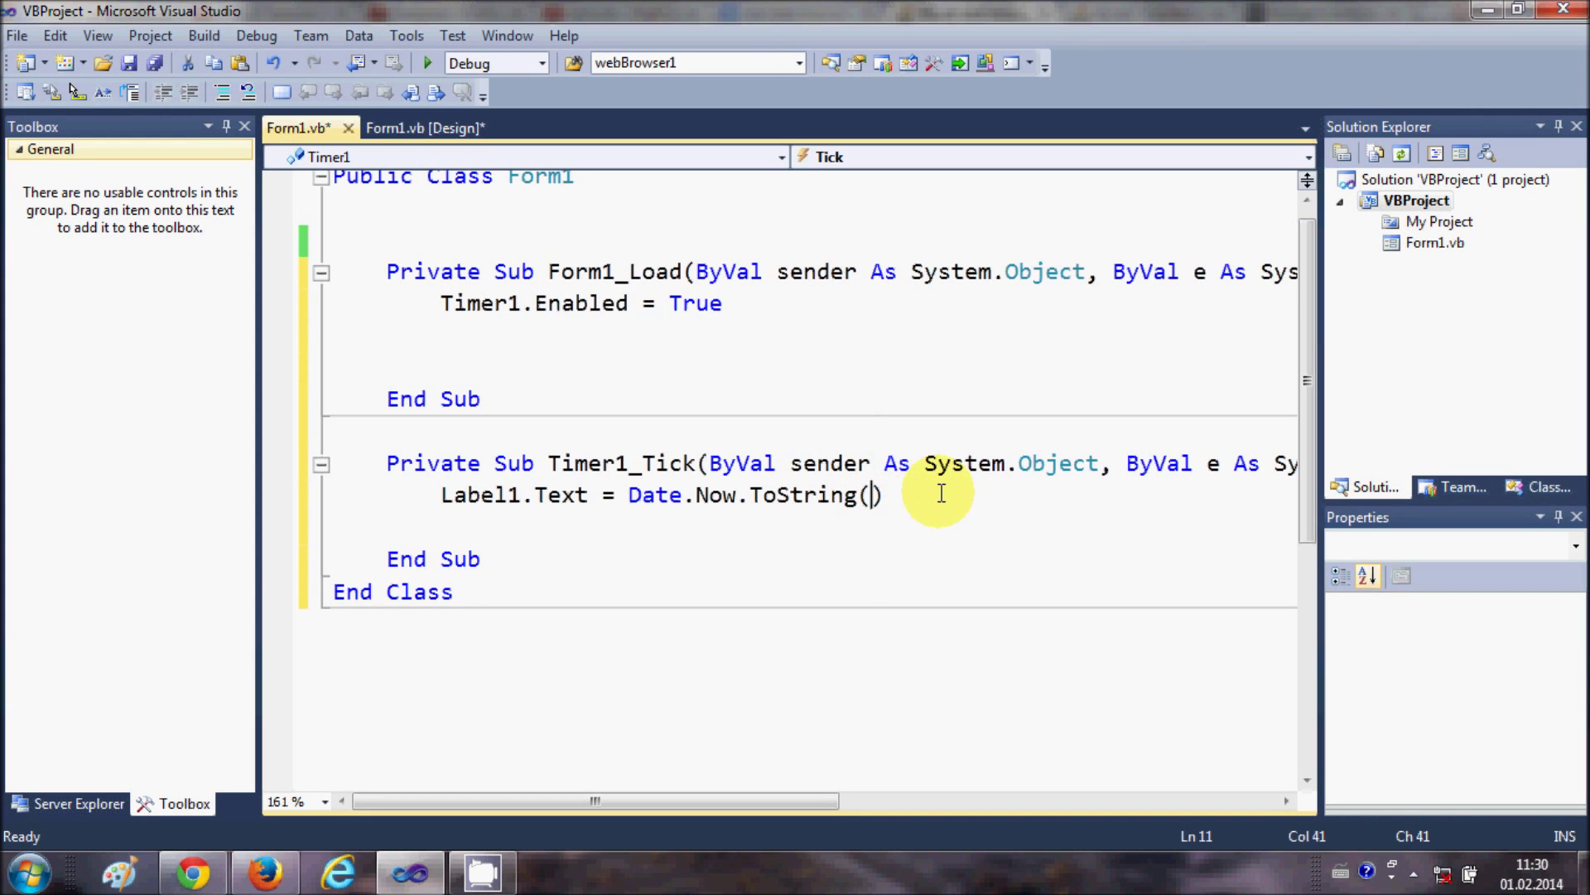
type("\"\"")
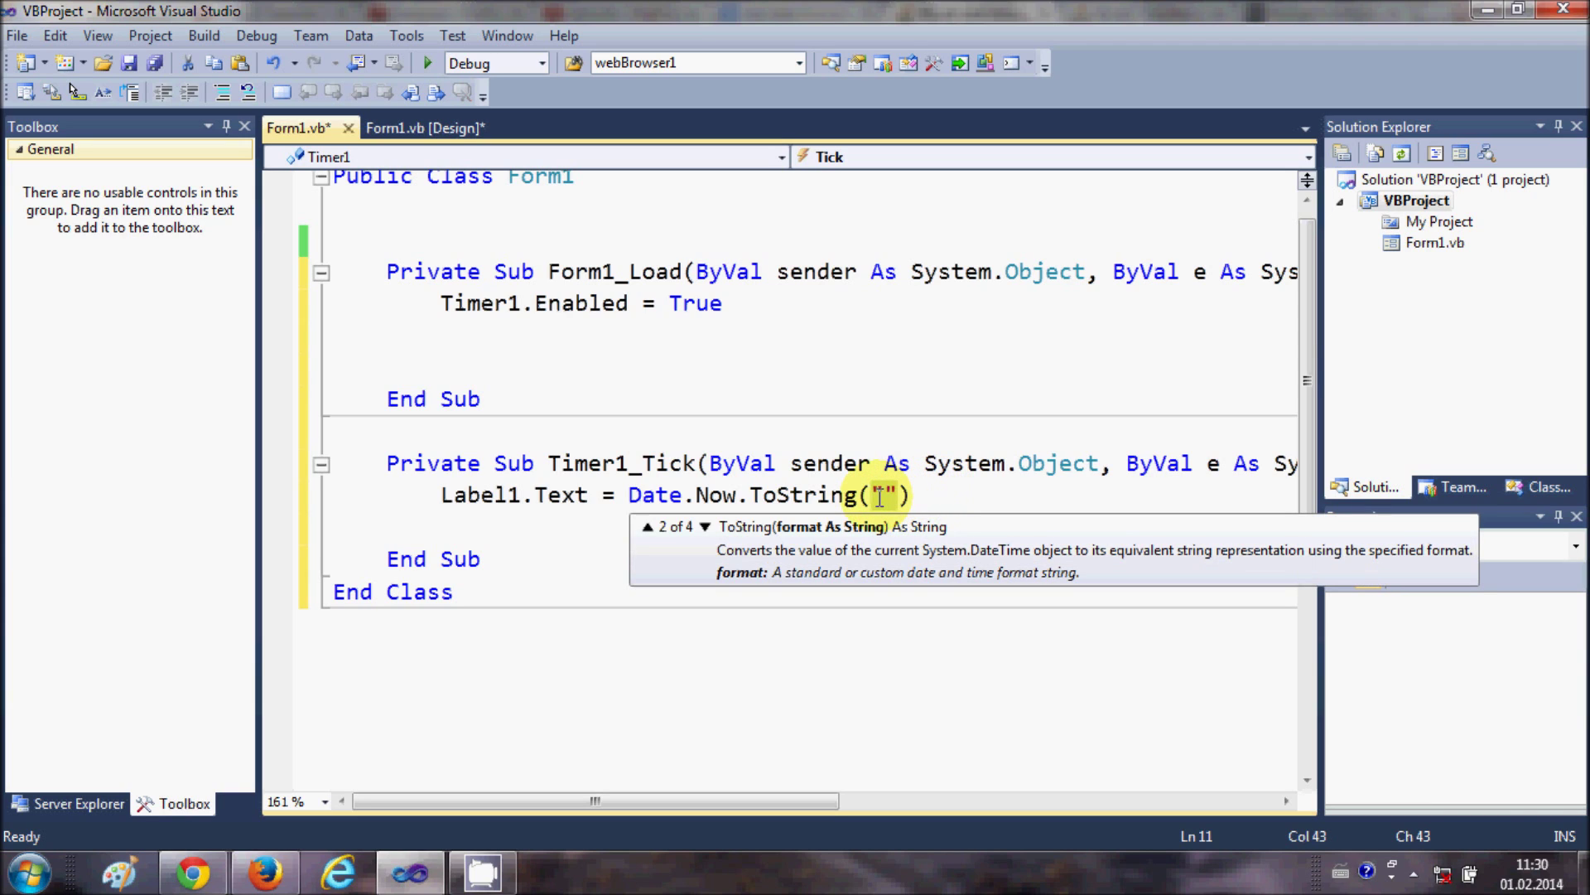
Step: Enter "dd-MM-yyyy hh:mm:ss" as ToString's format argument
key("Left")
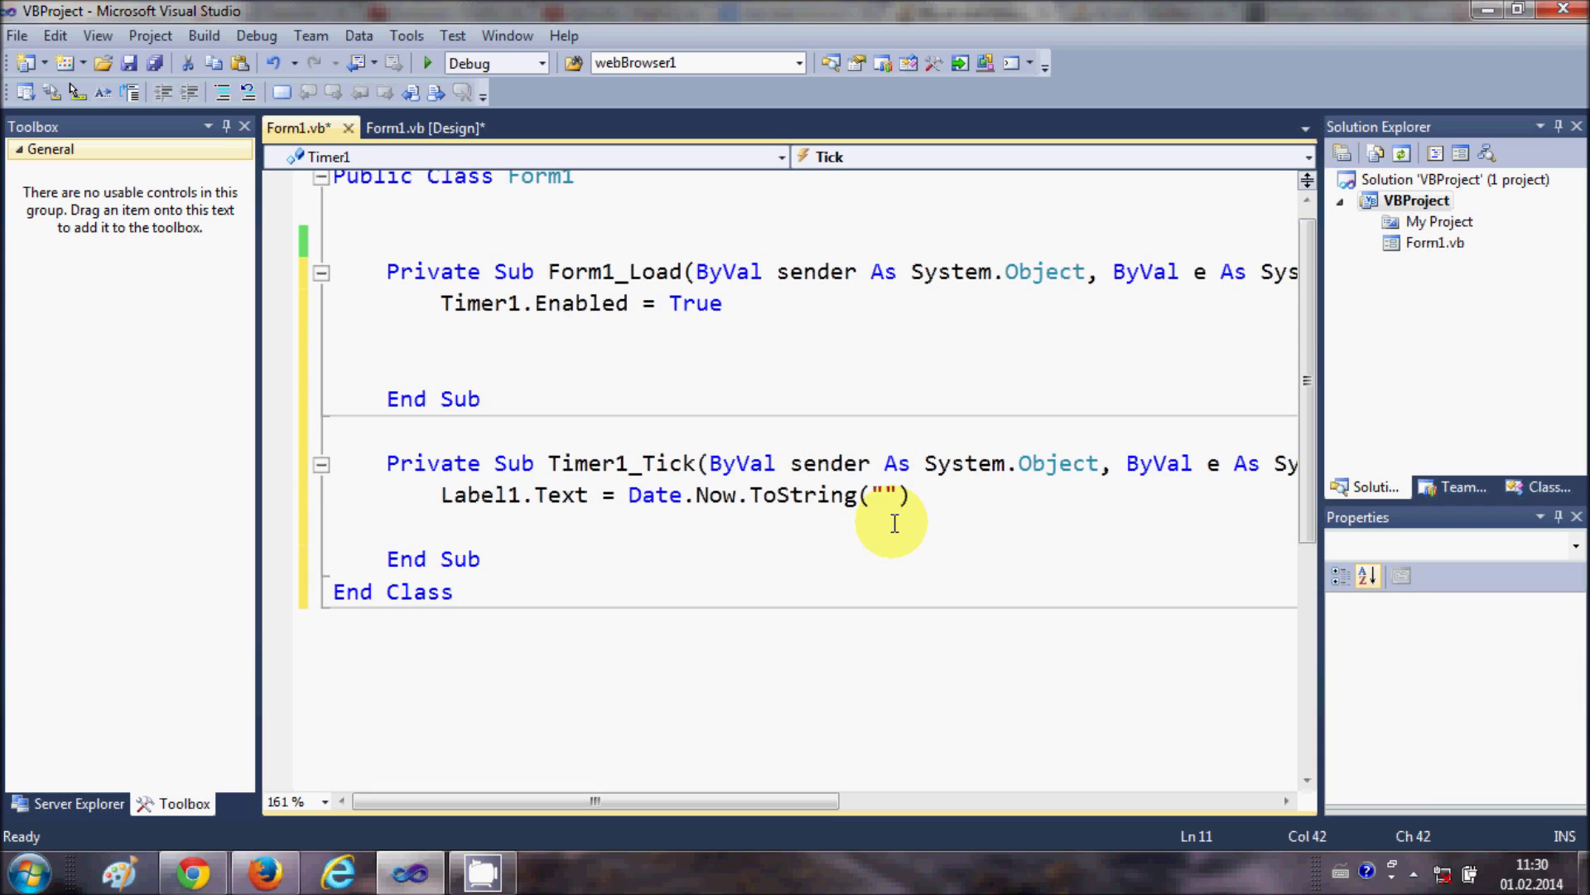
type("dd")
type("-")
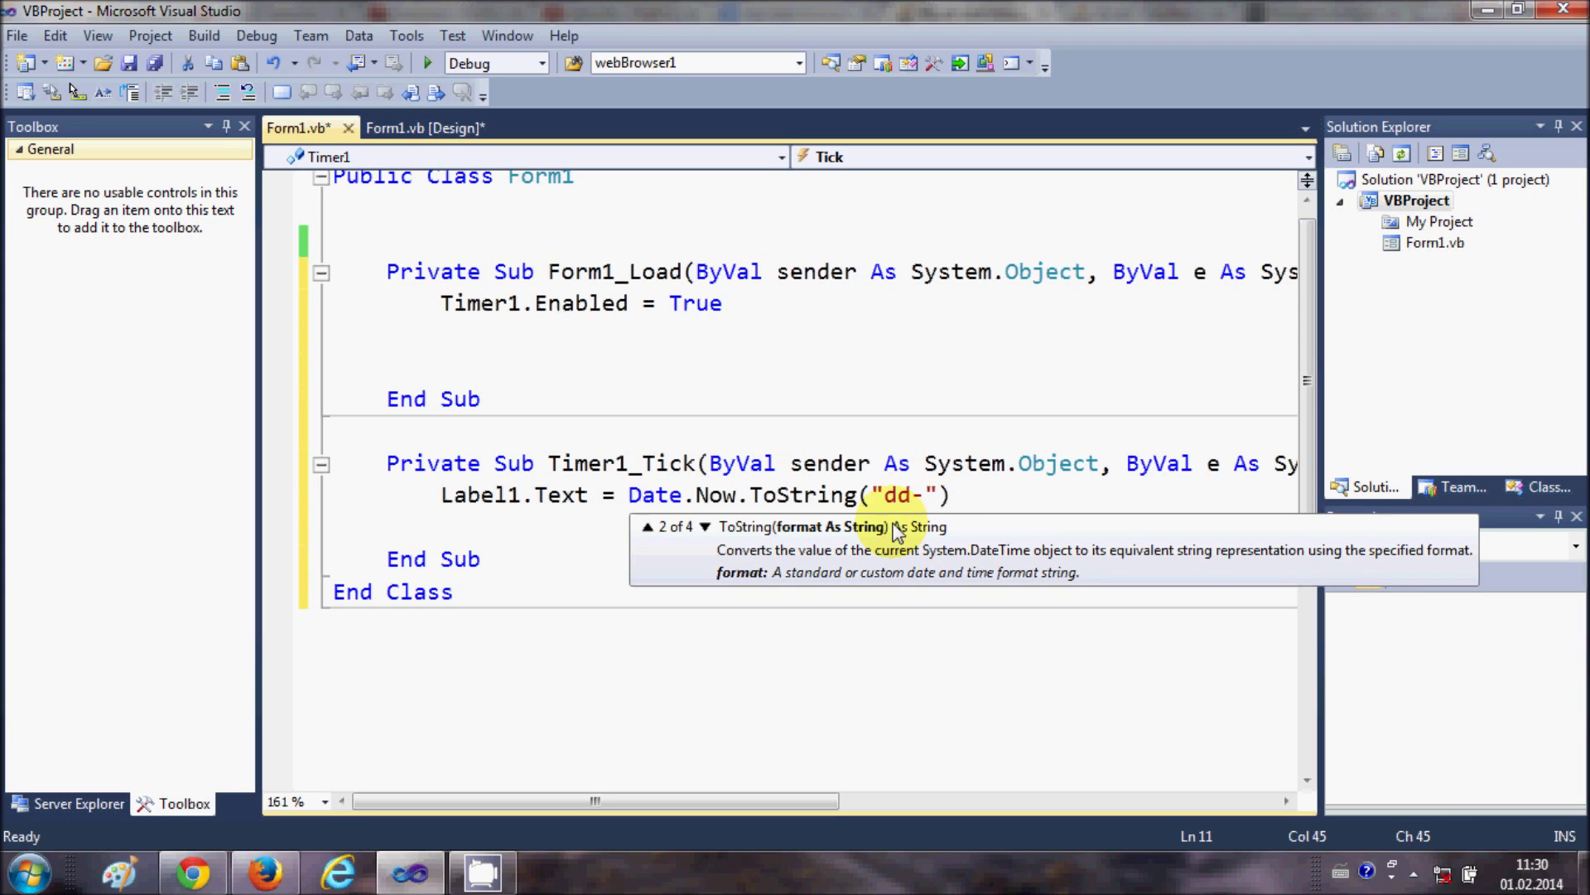
type("mm")
key("BackSpace")
key("BackSpace")
type("MM-")
type("yyyy")
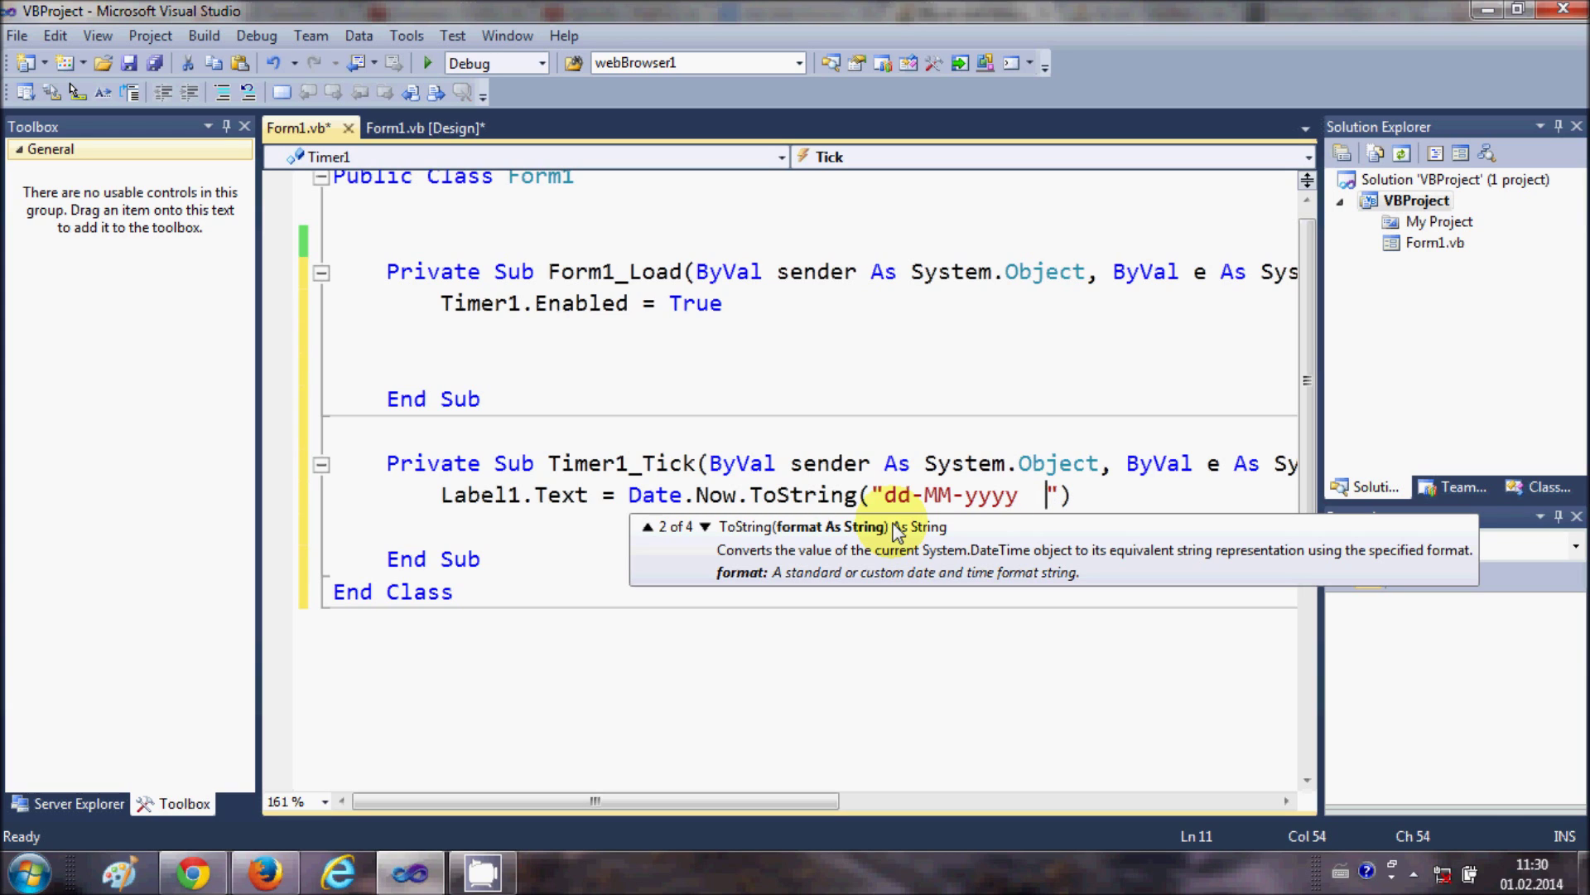
type("hh")
type(":")
type("mm")
type(":")
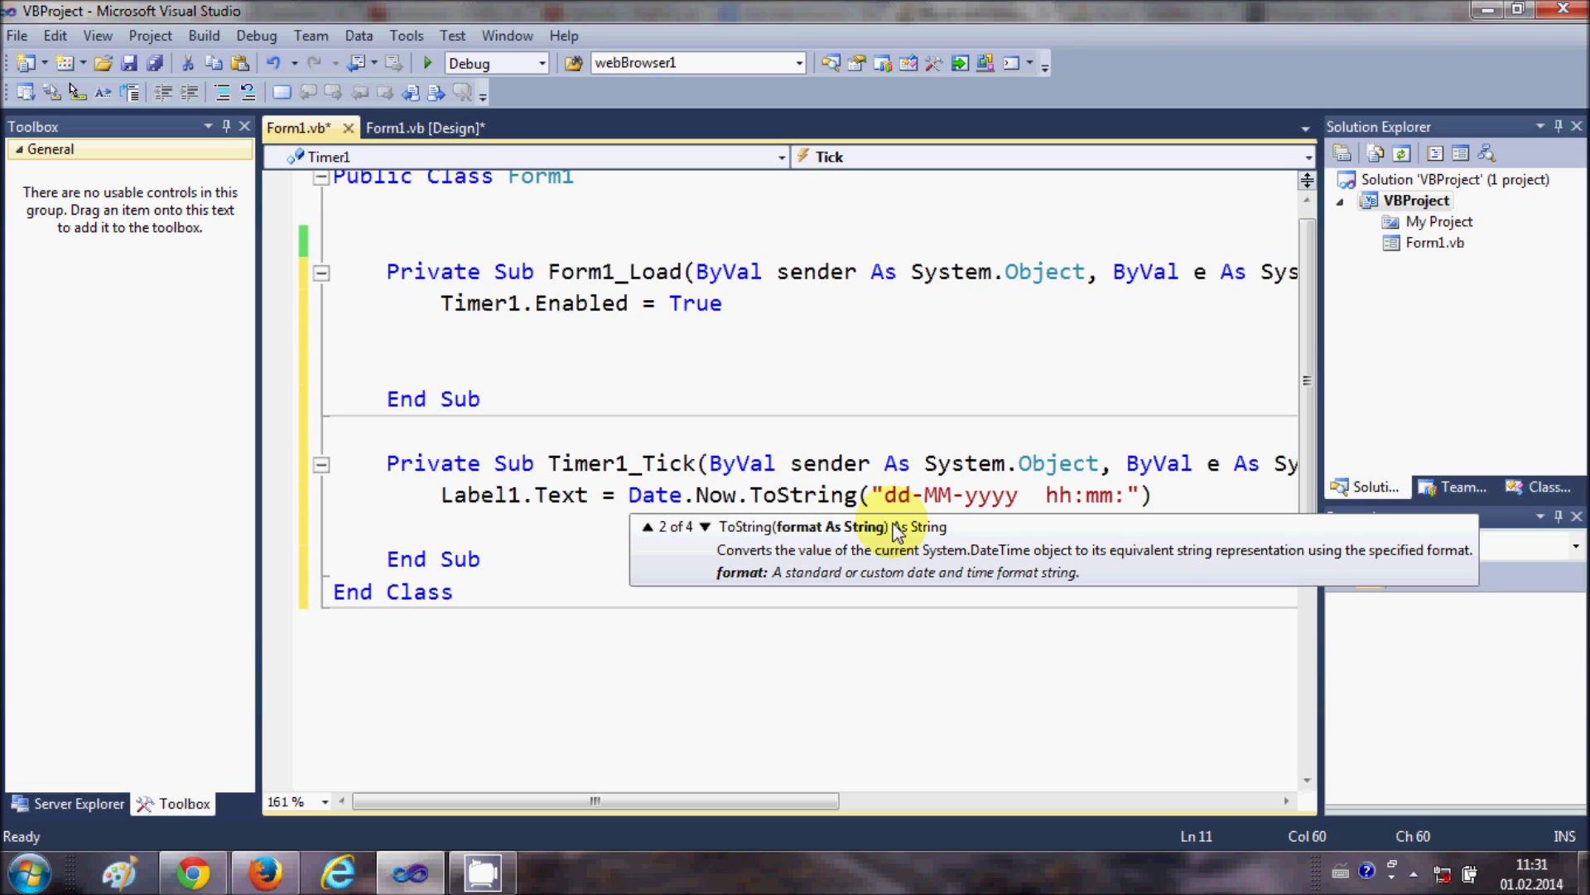
type("ss")
left_click(926, 640)
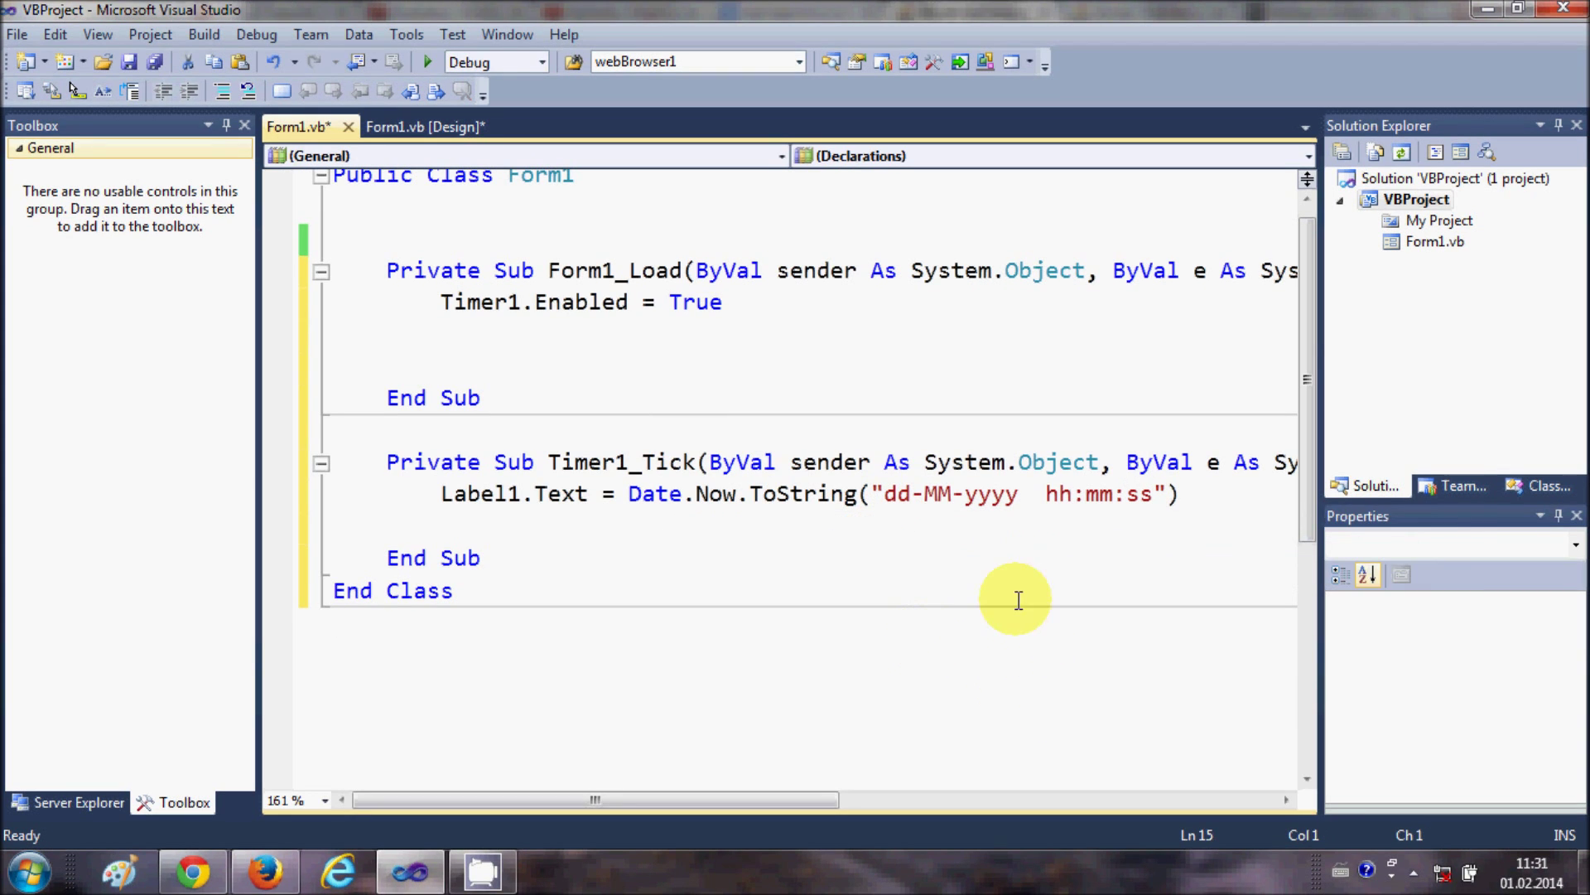
Step: Change Timer1's Interval from 100 to 1000 and run the clock app
left_click(422, 126)
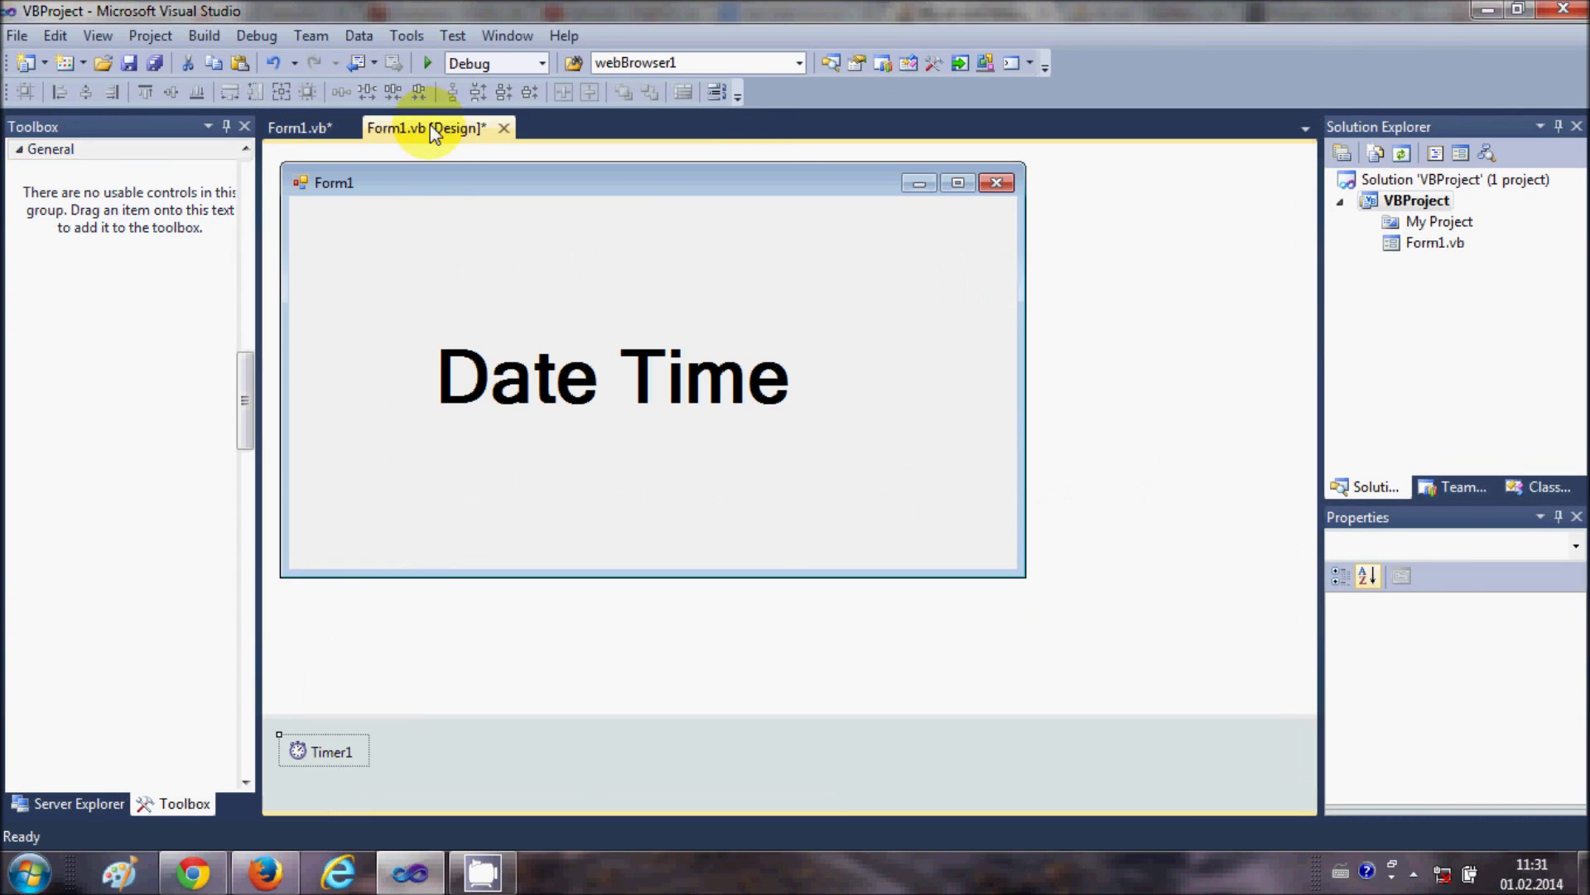
left_click(333, 751)
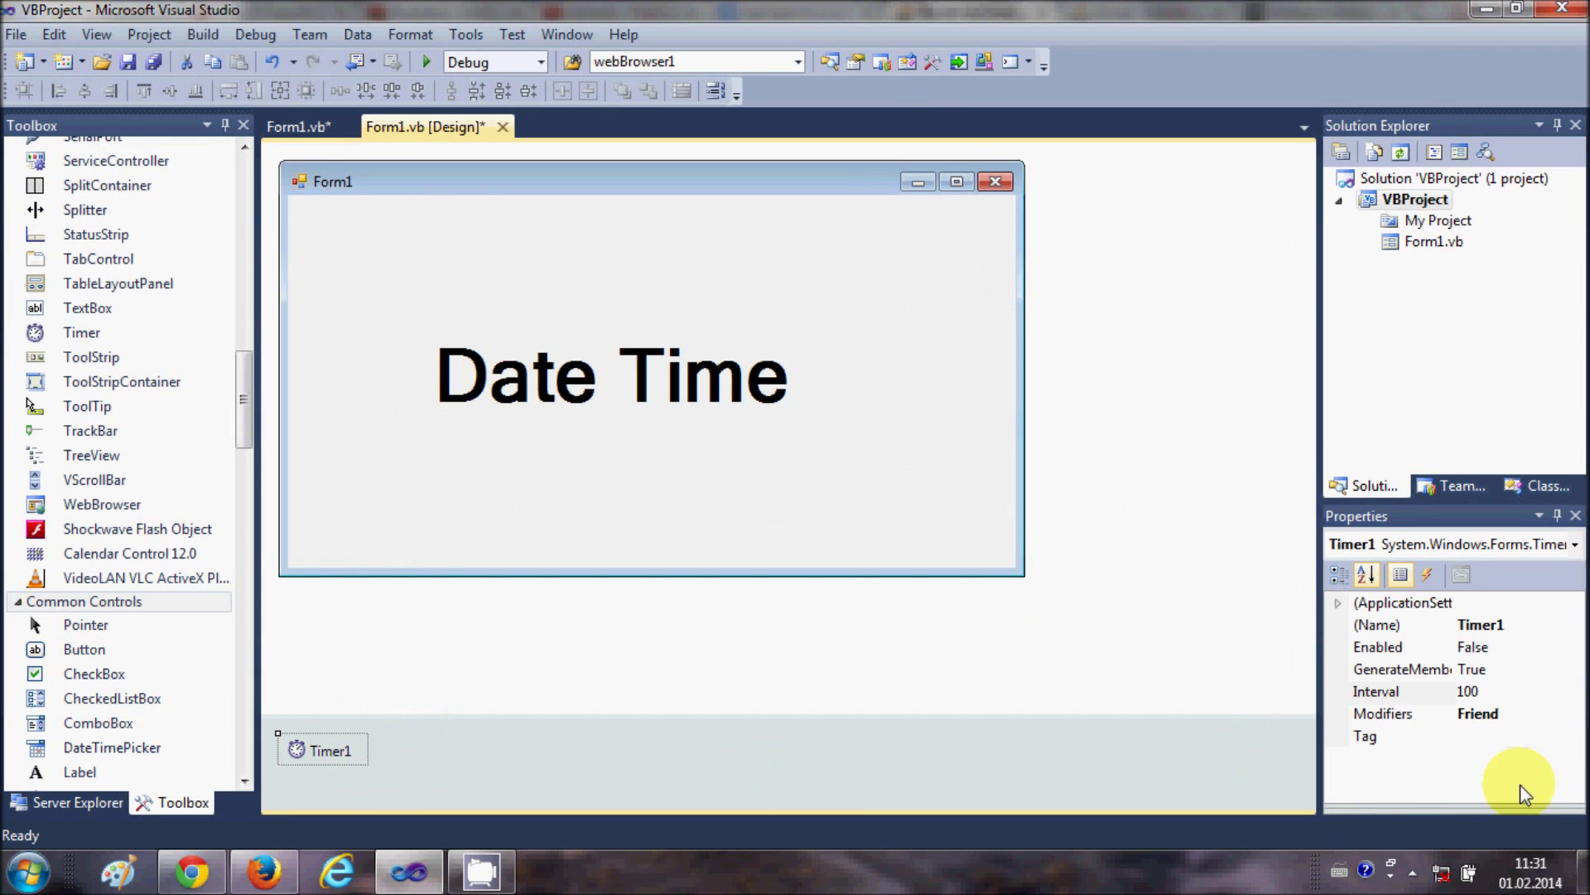
left_click(1468, 691)
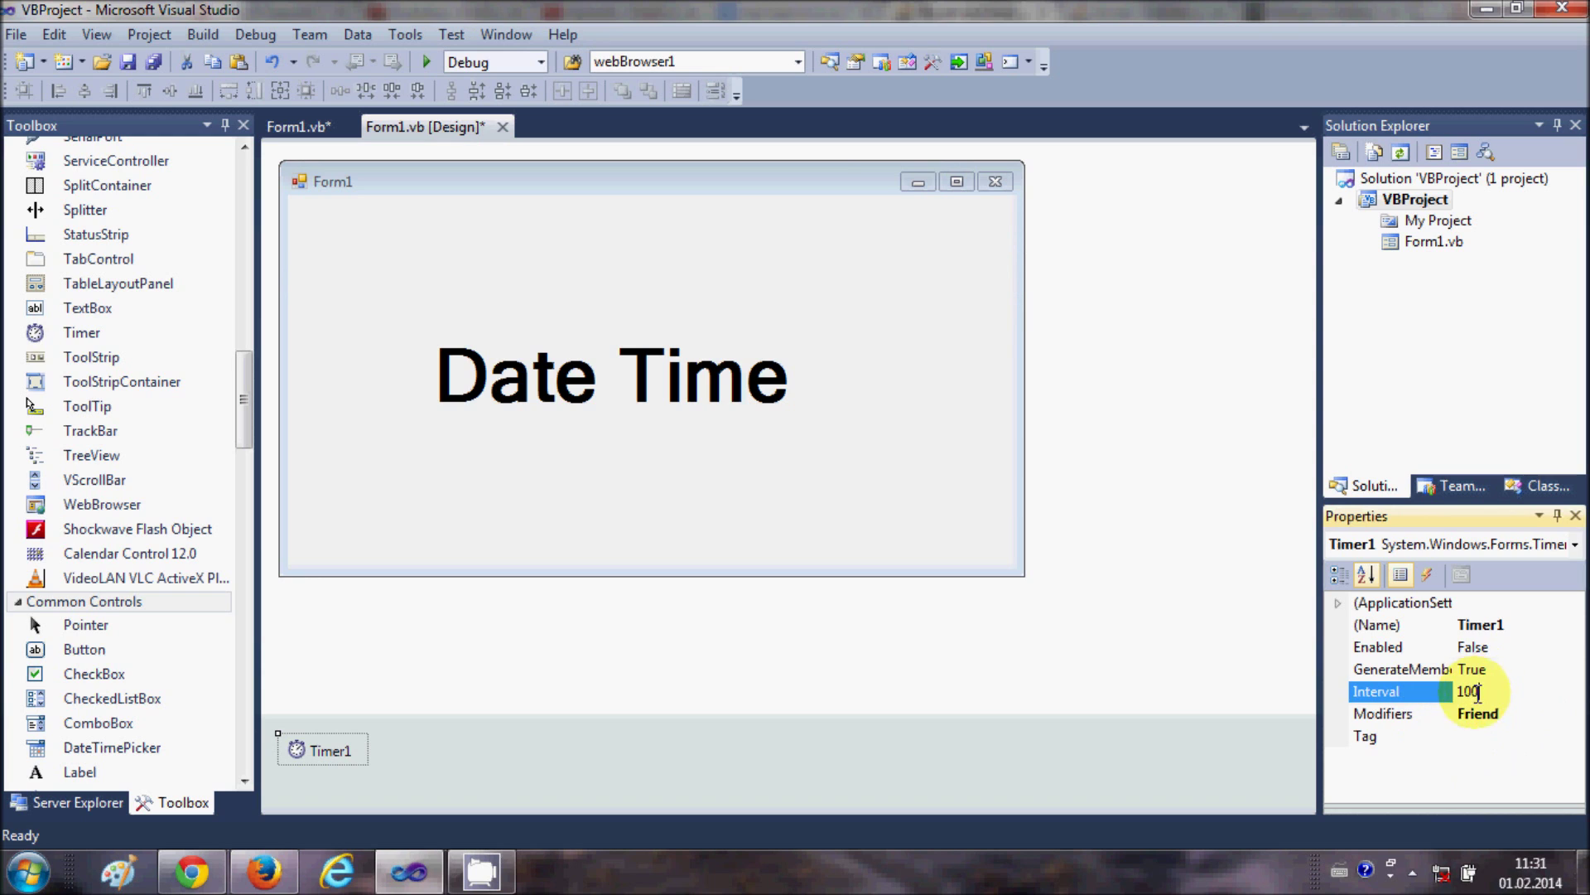
left_click(1491, 692)
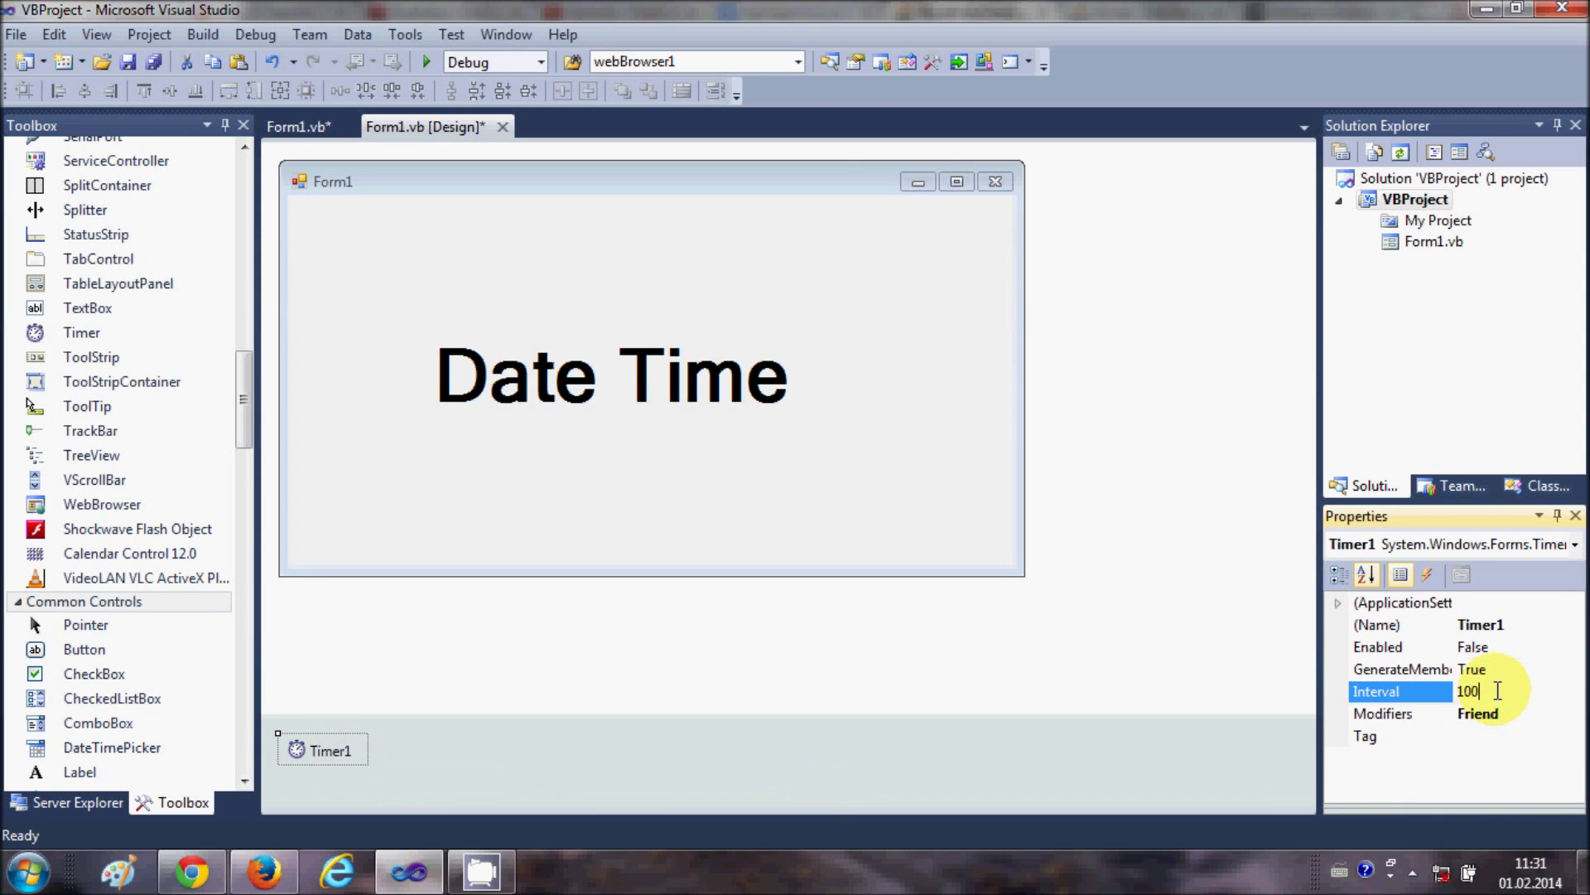
type("0")
key("Return")
left_click(796, 621)
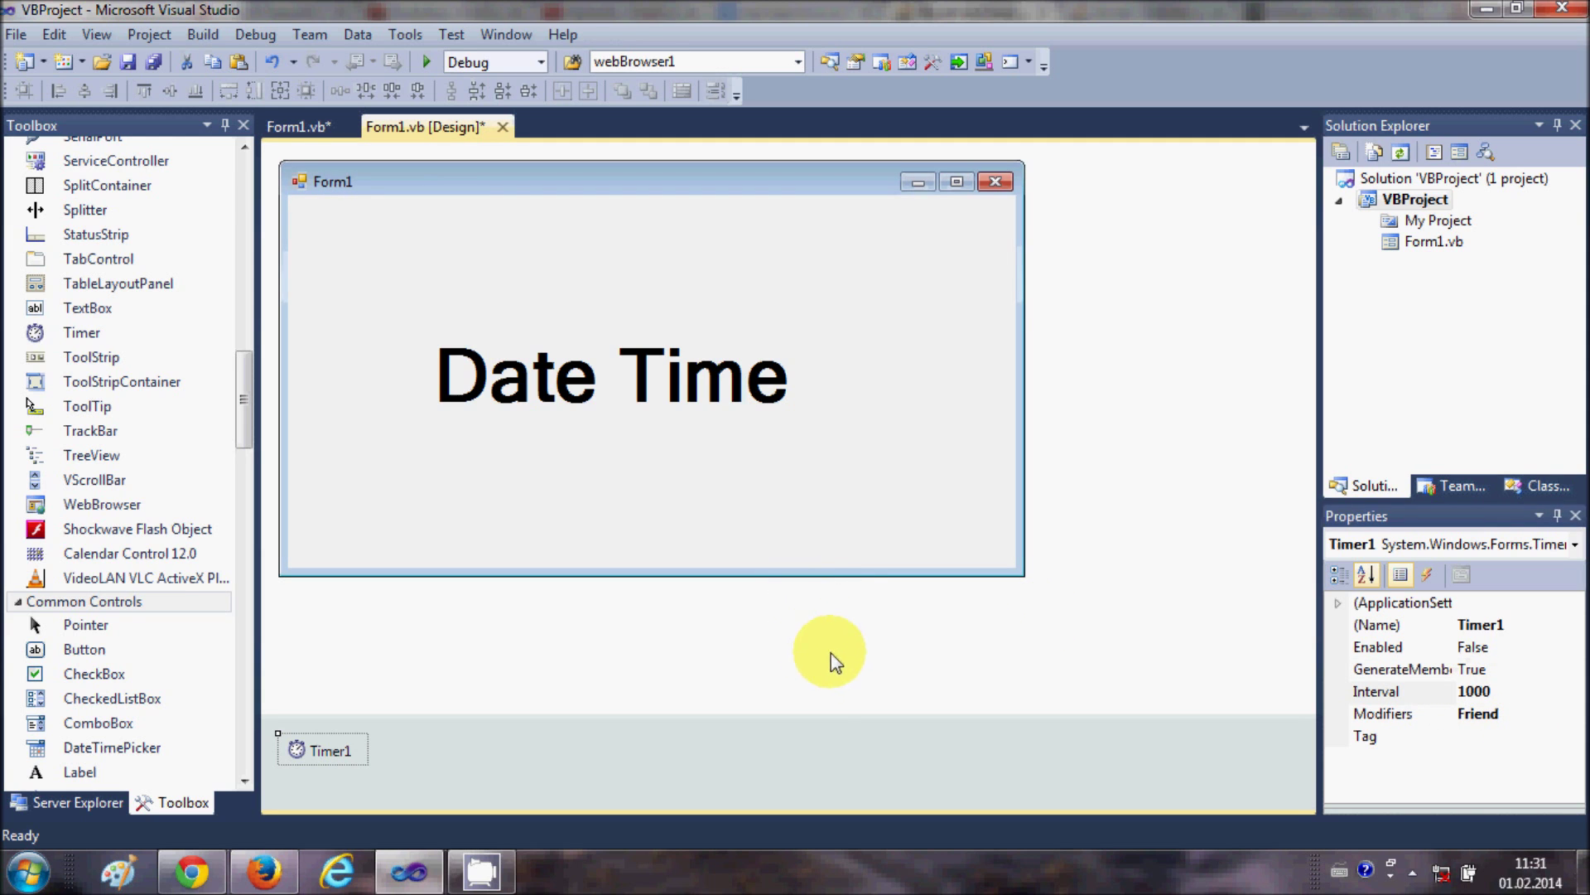
left_click(426, 62)
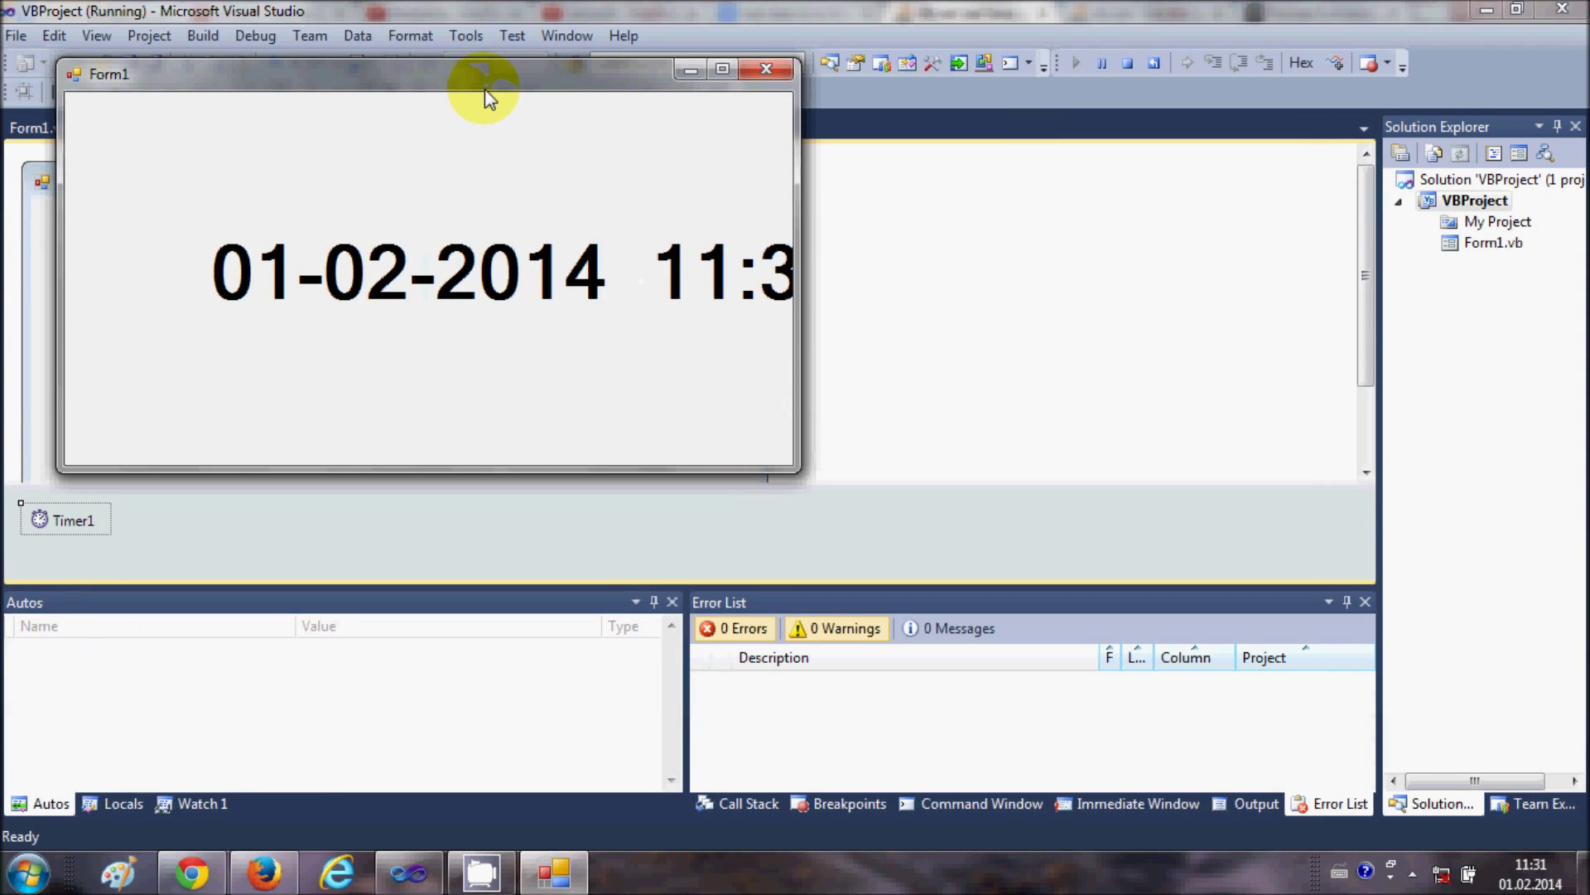
Step: Move and widen the running clock window to show the full time, then close it and view the code
left_click_drag(546, 88, 678, 105)
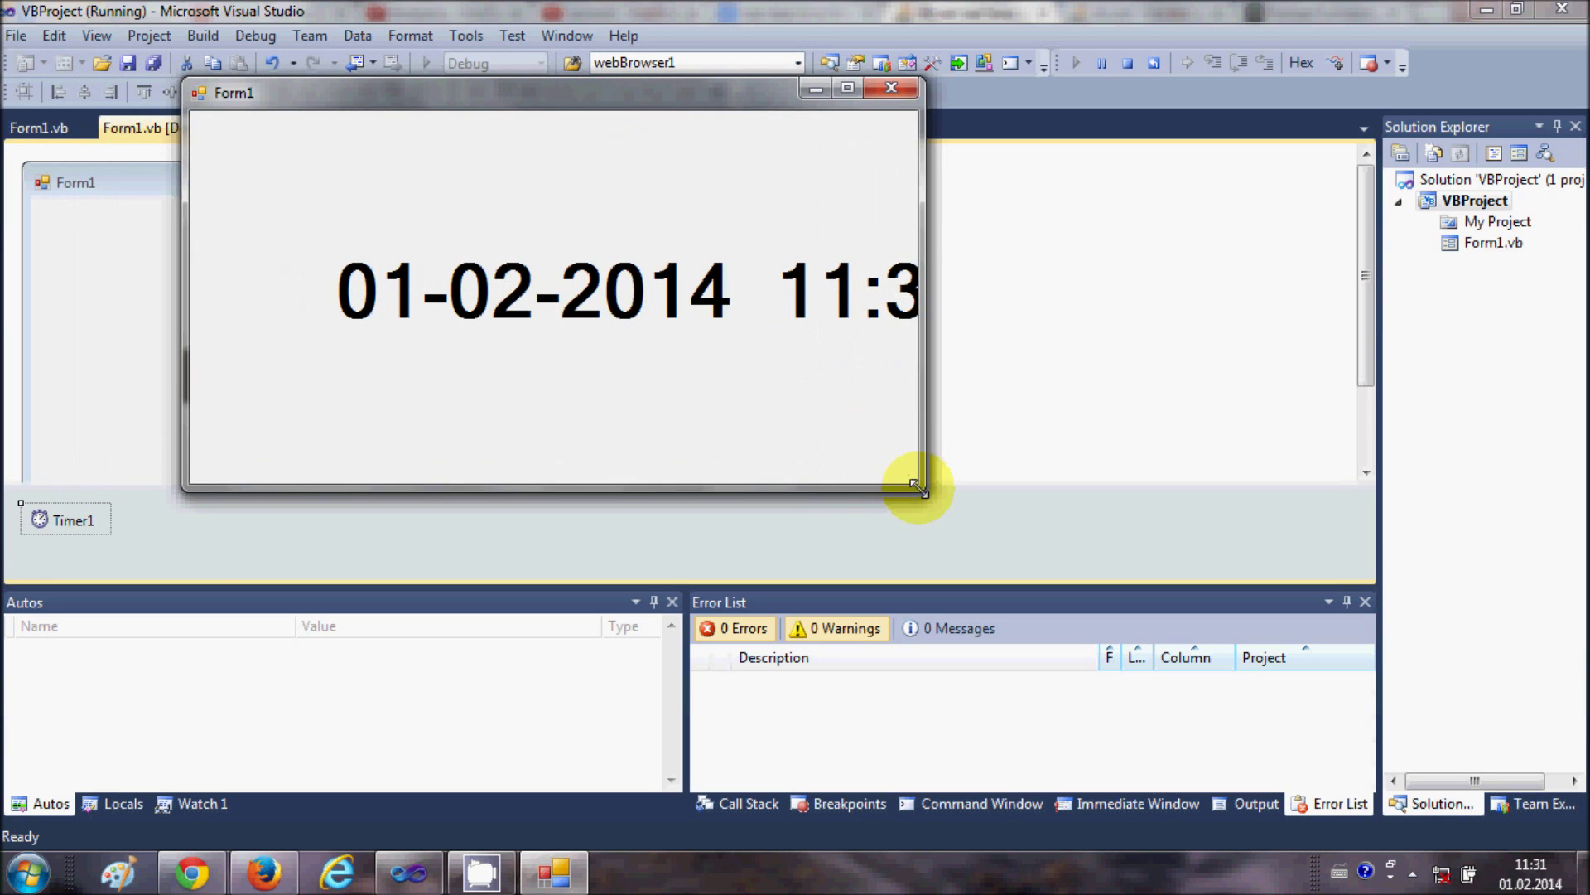
mouse_move(919, 478)
left_mouse_down()
mouse_move(1115, 513)
mouse_move(1198, 503)
left_mouse_up()
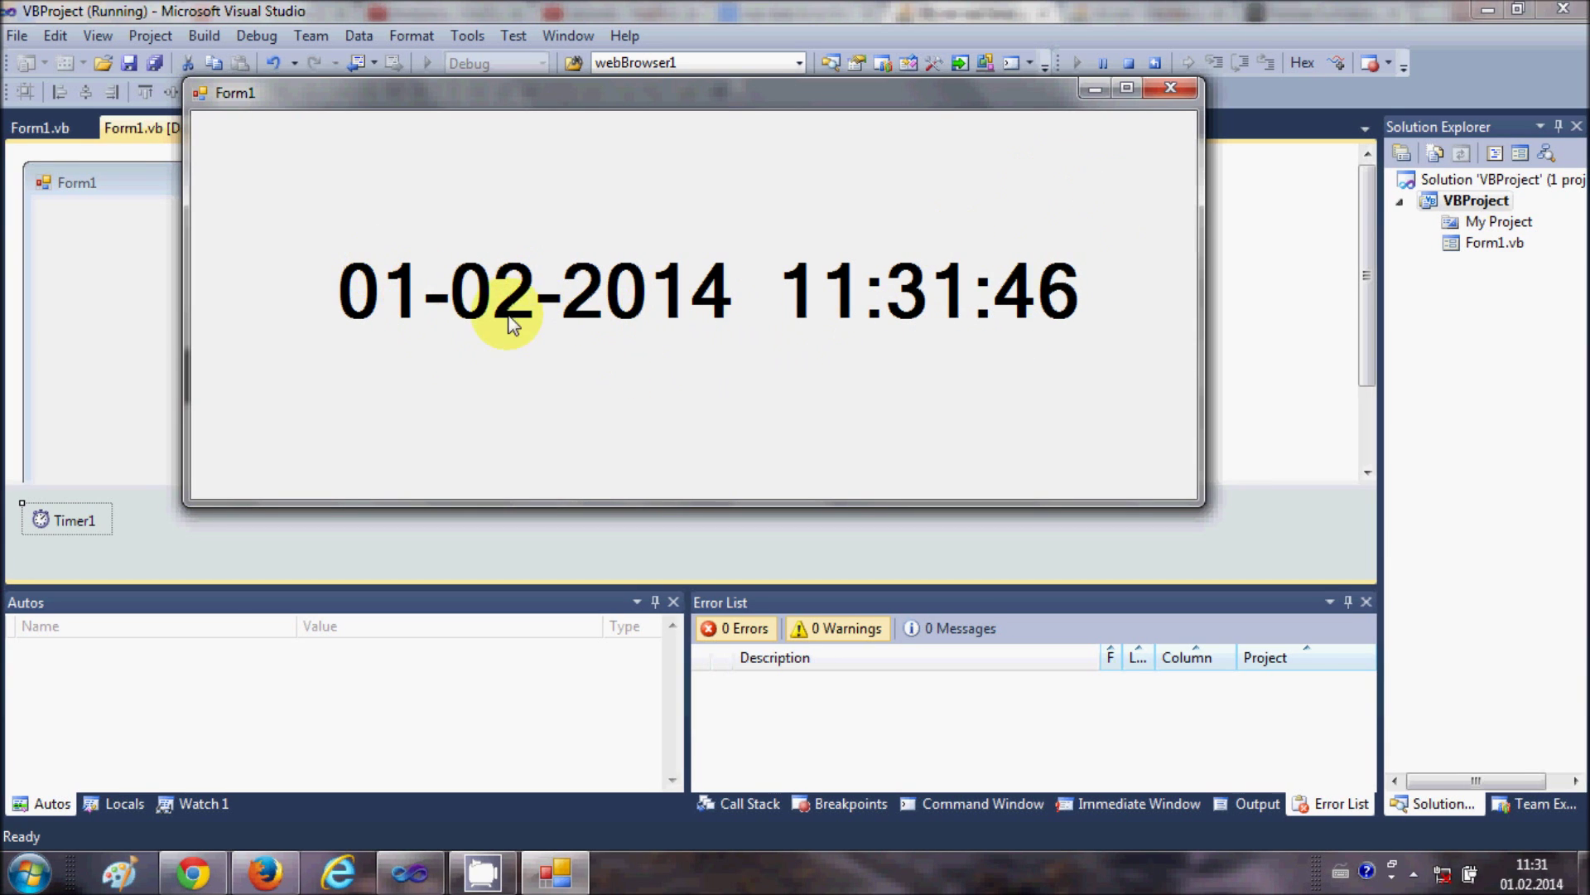
left_click(1171, 87)
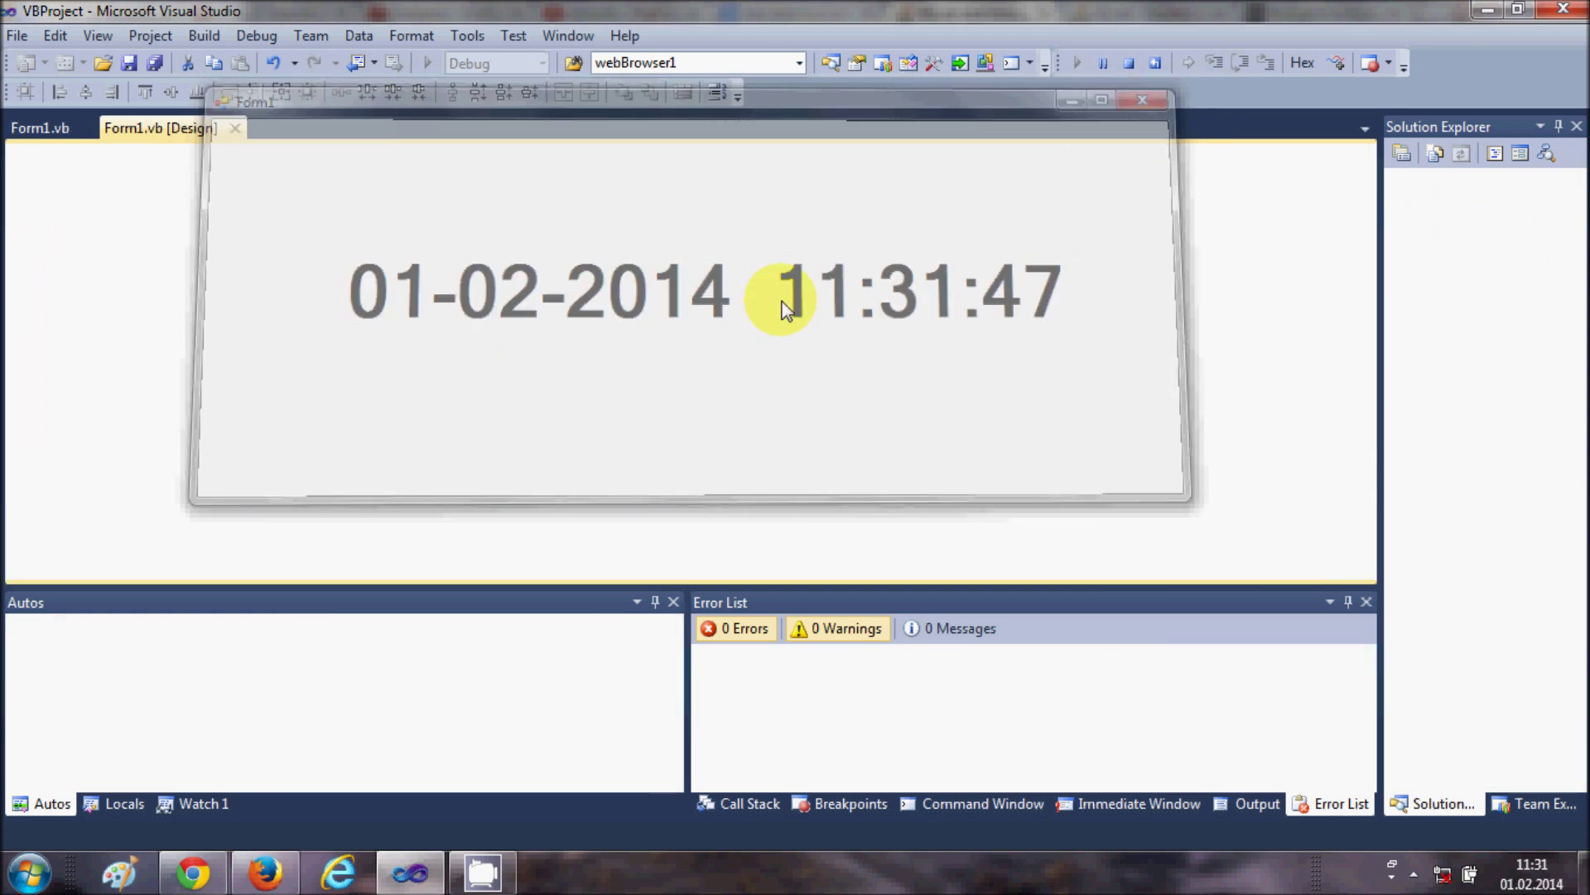
left_click(296, 129)
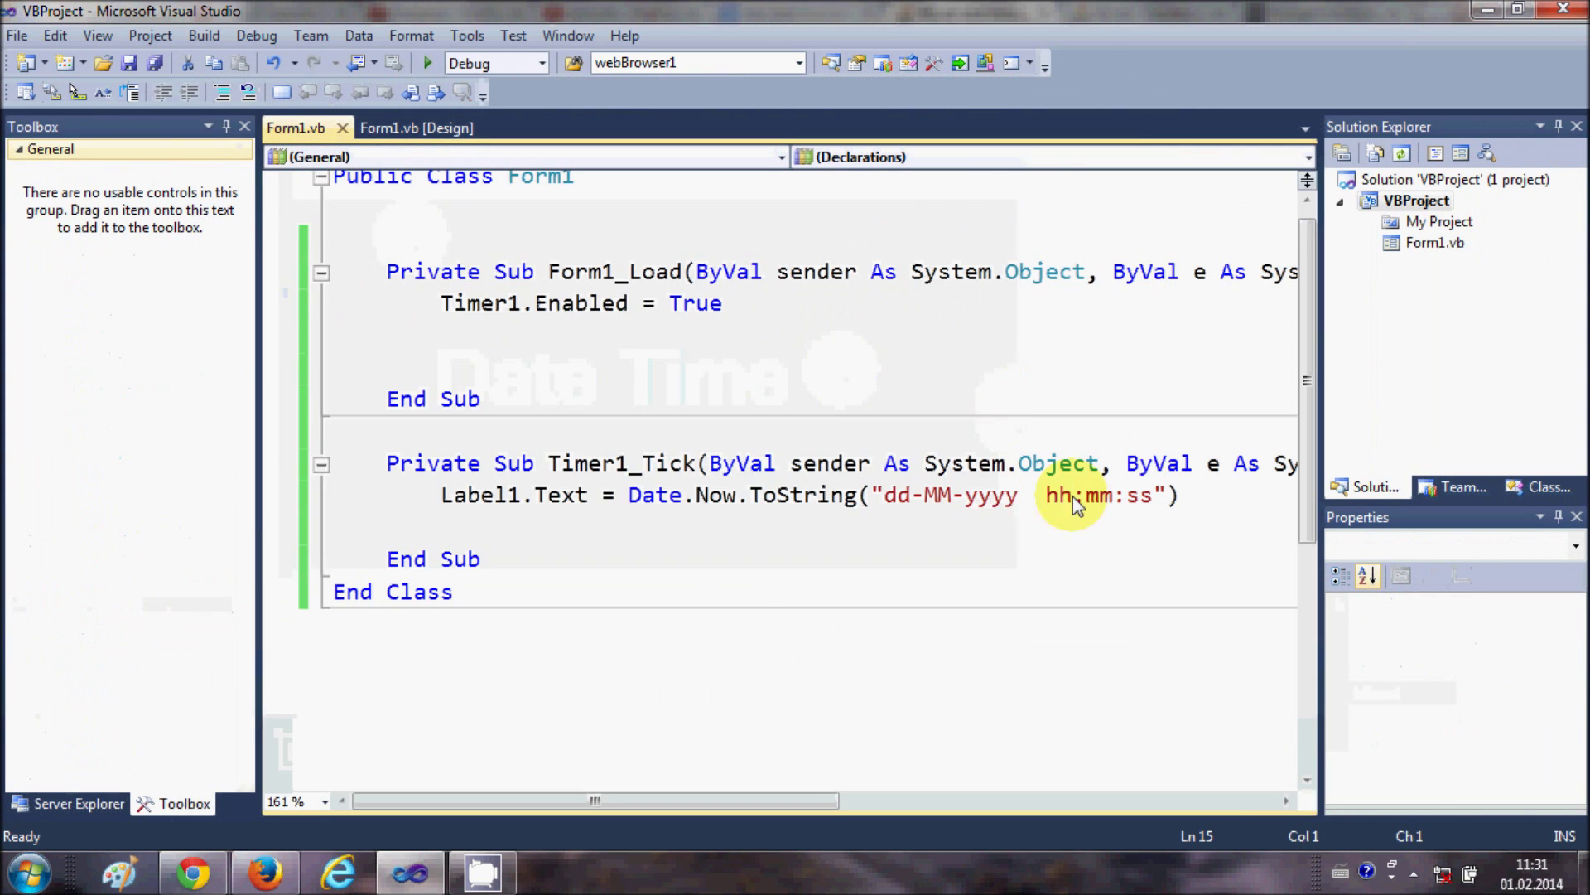
Step: Edit the Timer1_Tick format string to "dd MMM yyyy hh:mm:ss", replacing hyphens with spaces
left_click(950, 497)
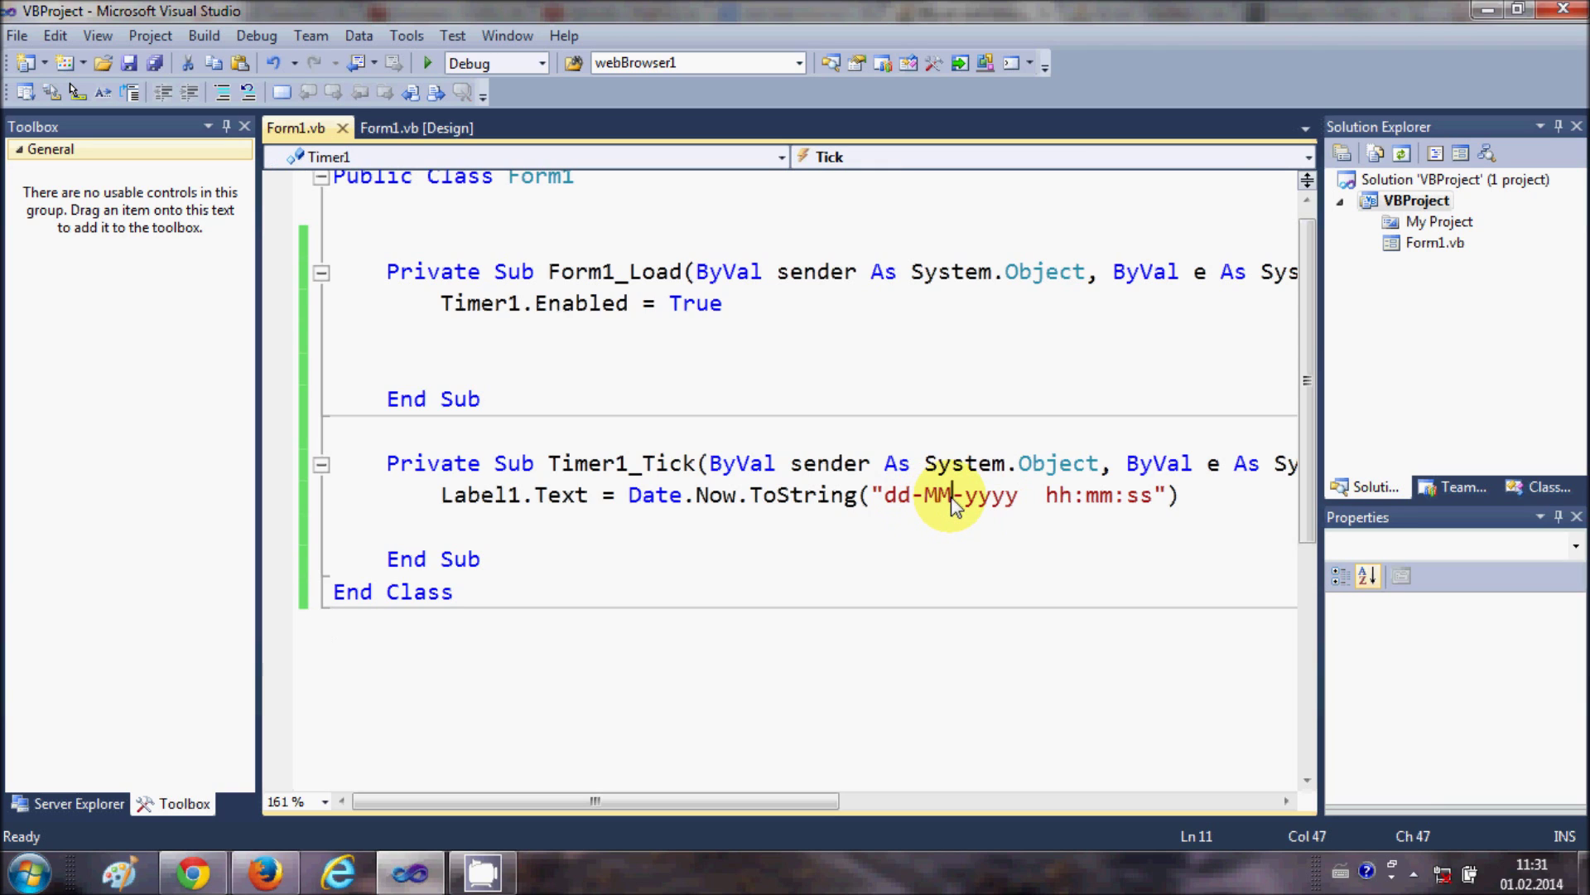
type("M")
double_click(948, 500)
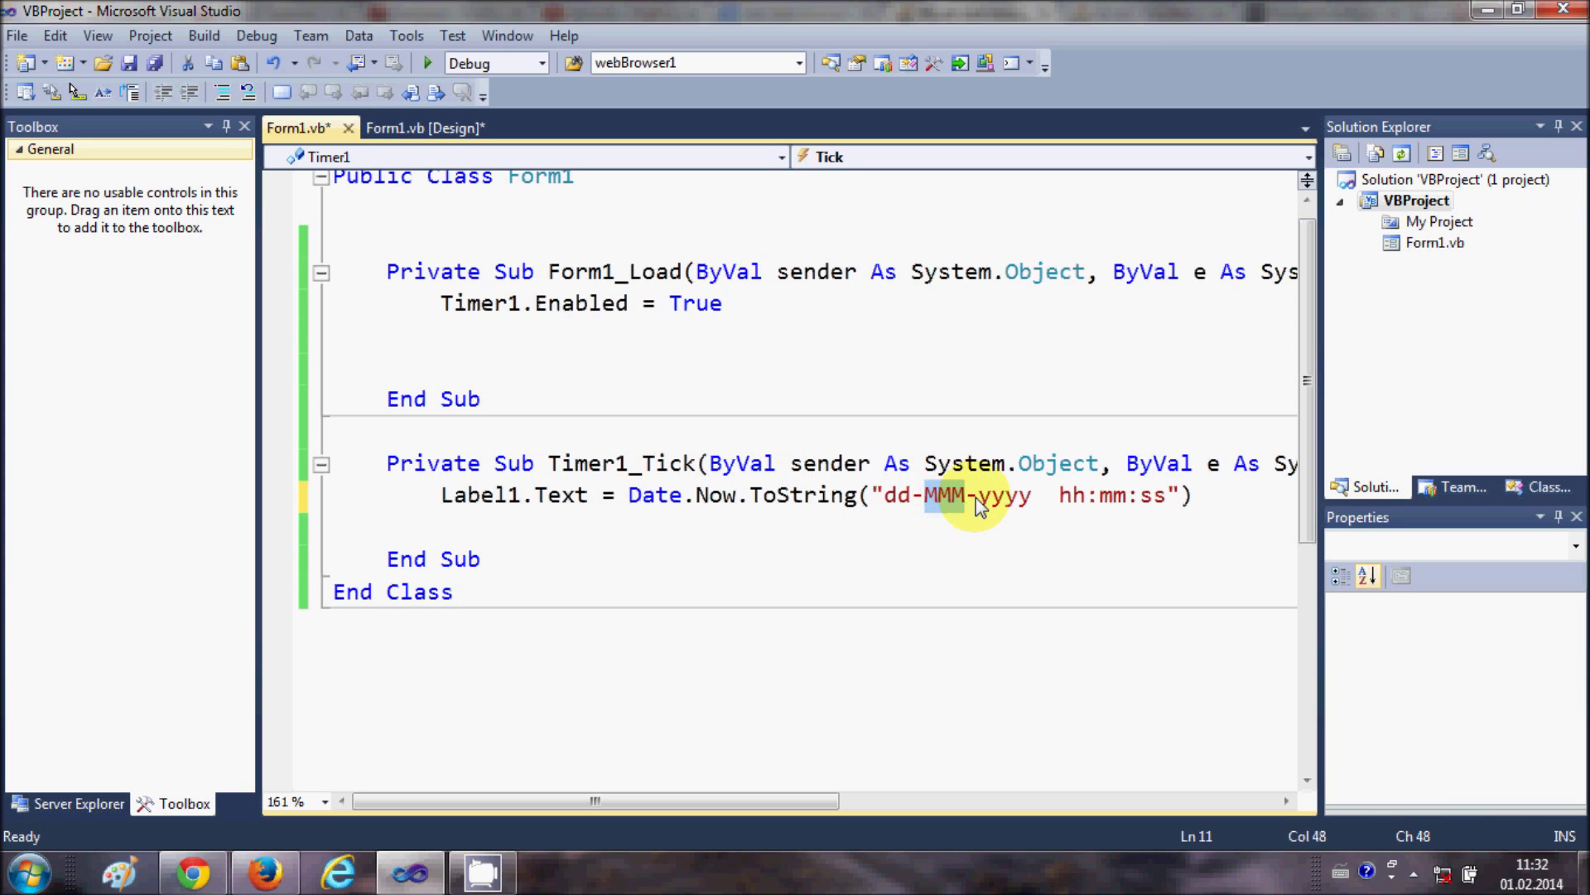
left_click(973, 497)
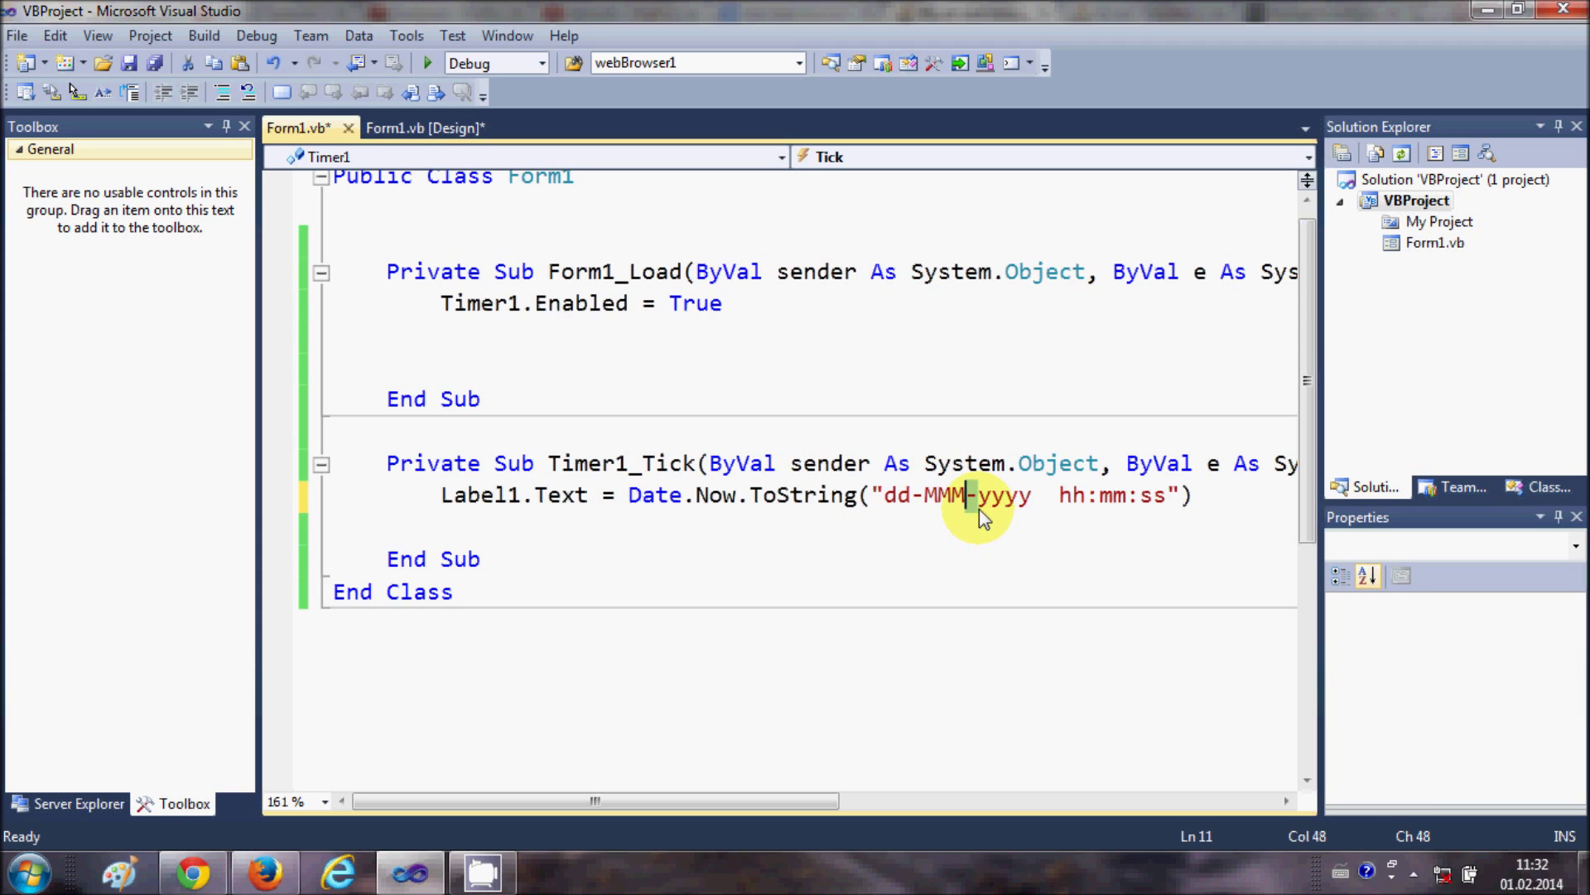
left_click(920, 497)
key("Delete")
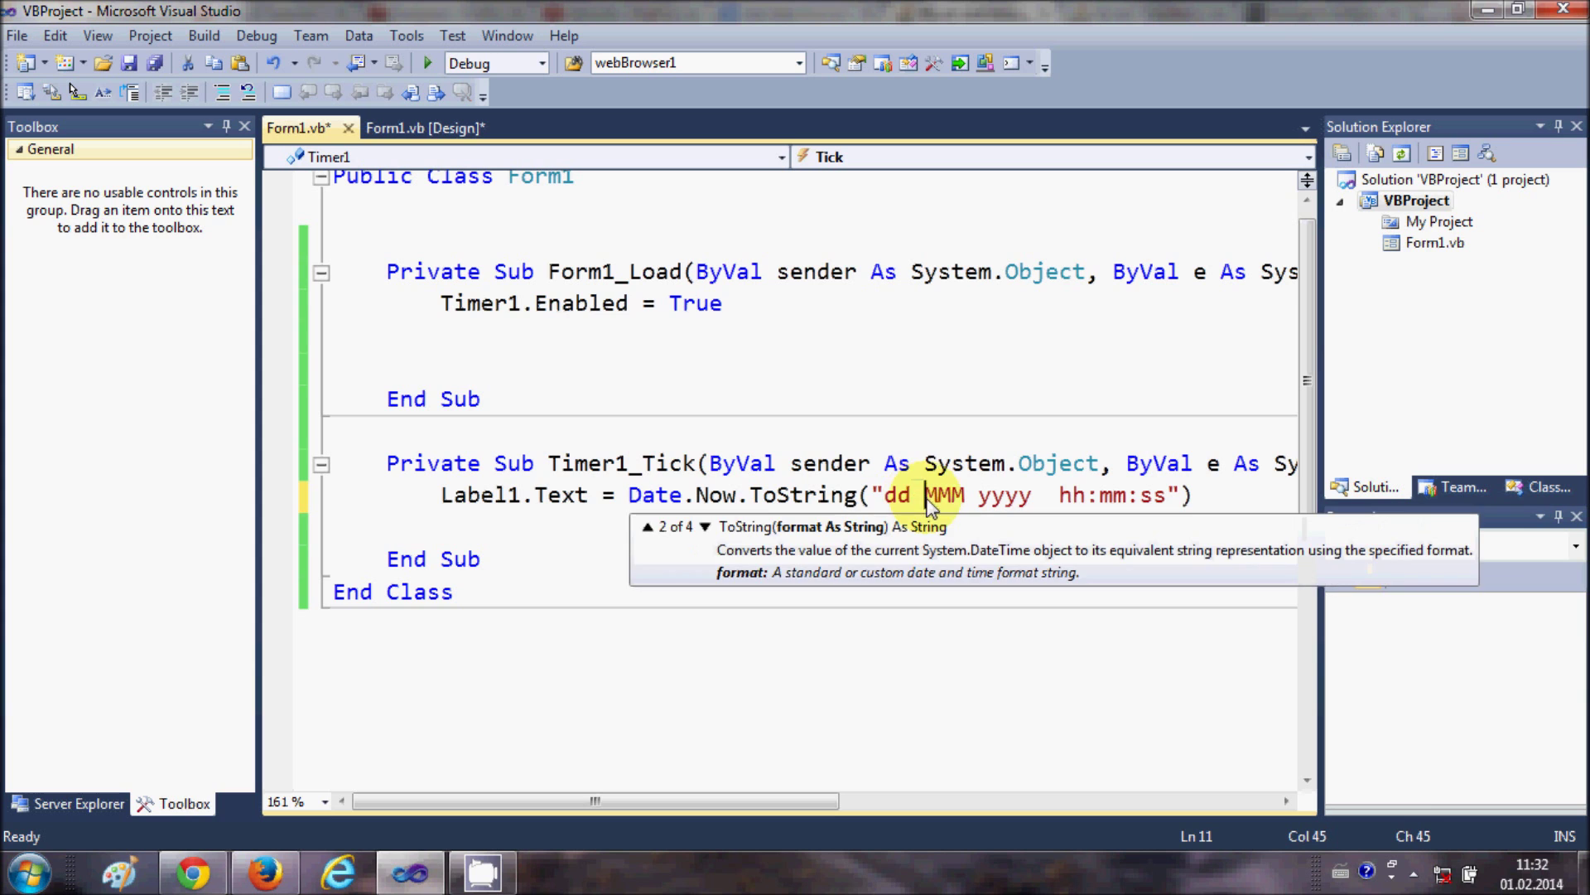
left_click(1033, 498)
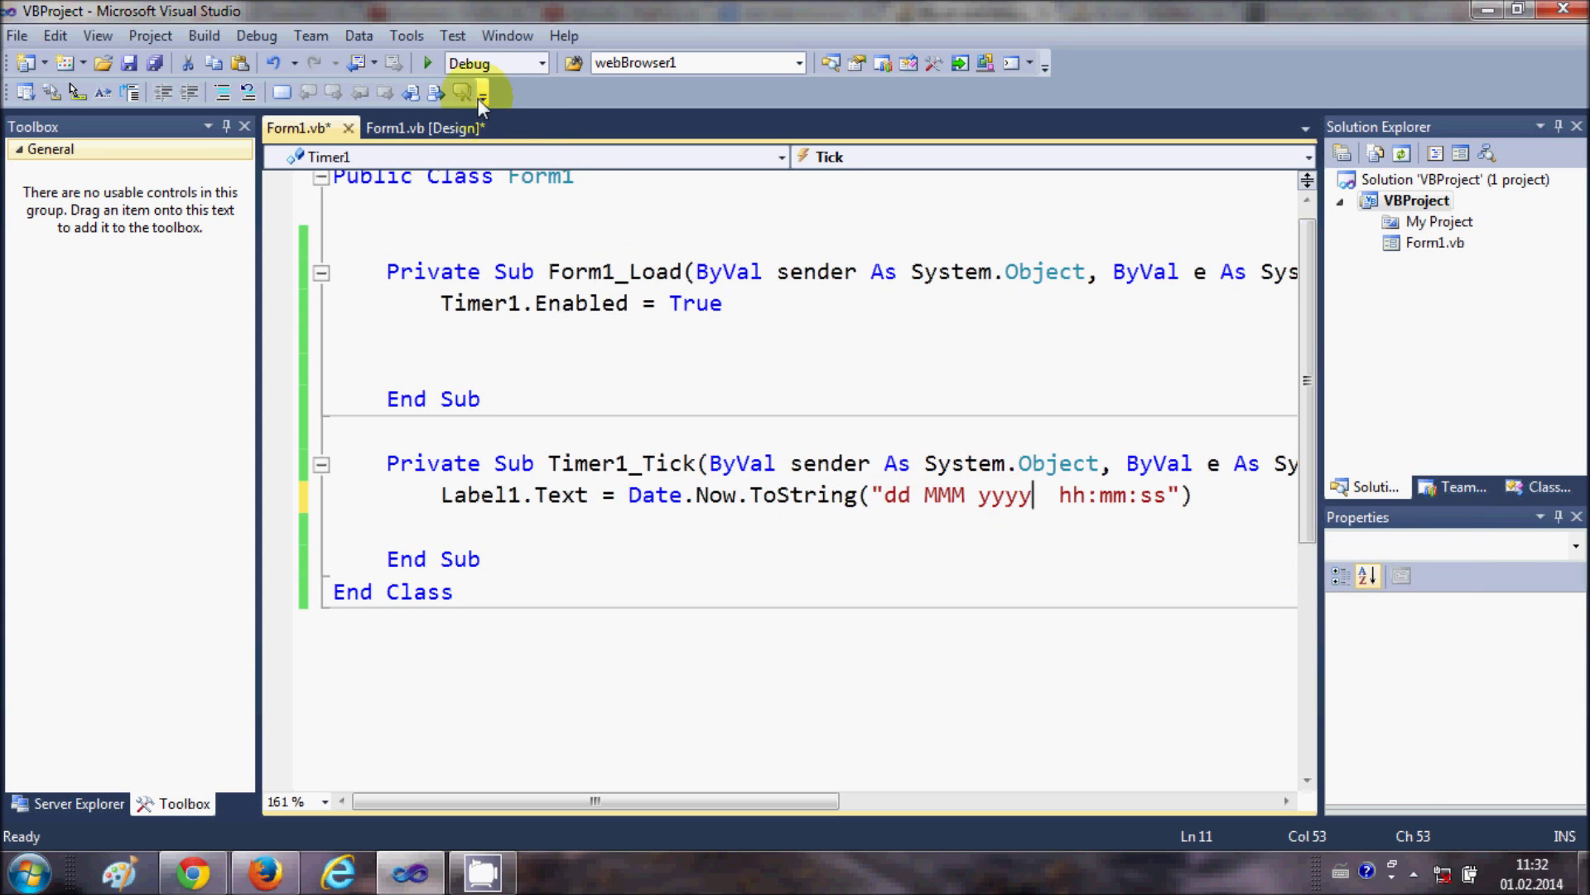
left_click(426, 63)
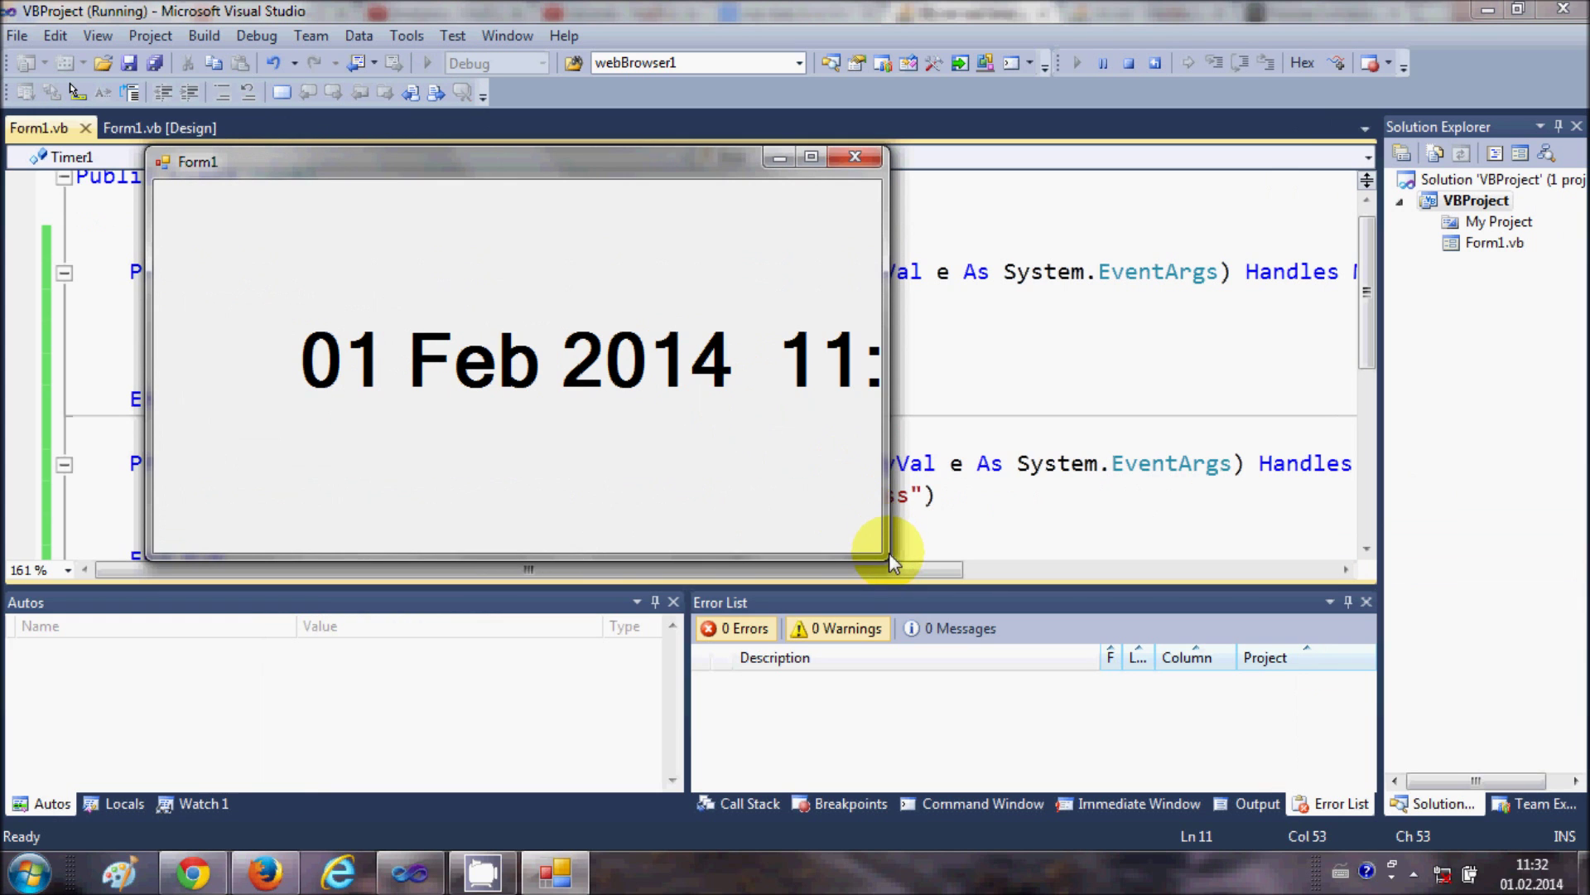
left_click_drag(888, 554, 1232, 552)
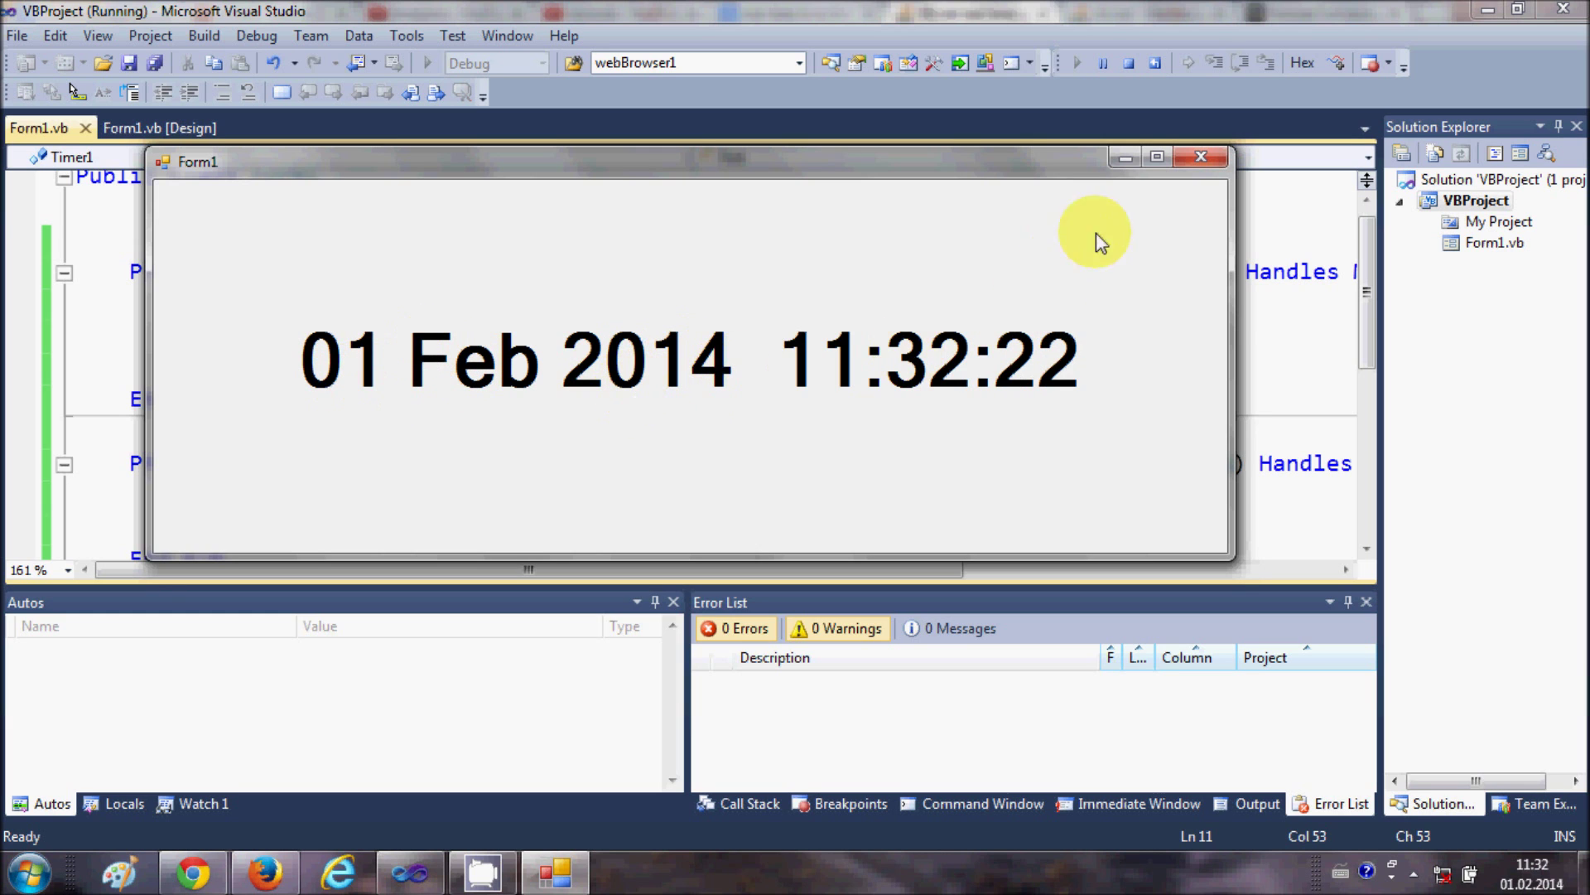
left_click(1201, 157)
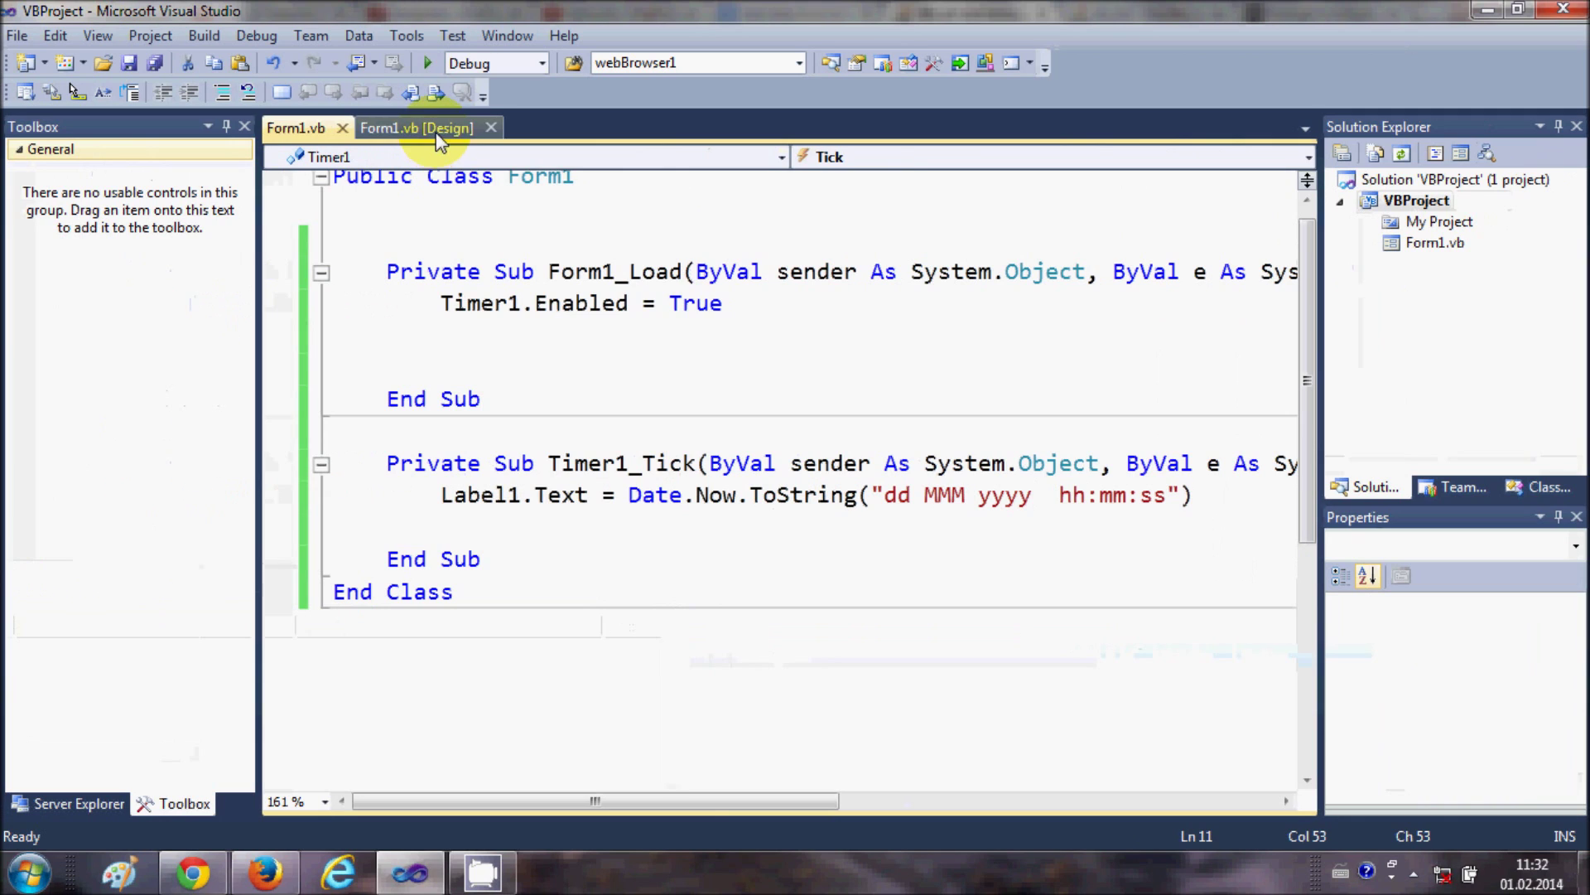
left_click(1092, 502)
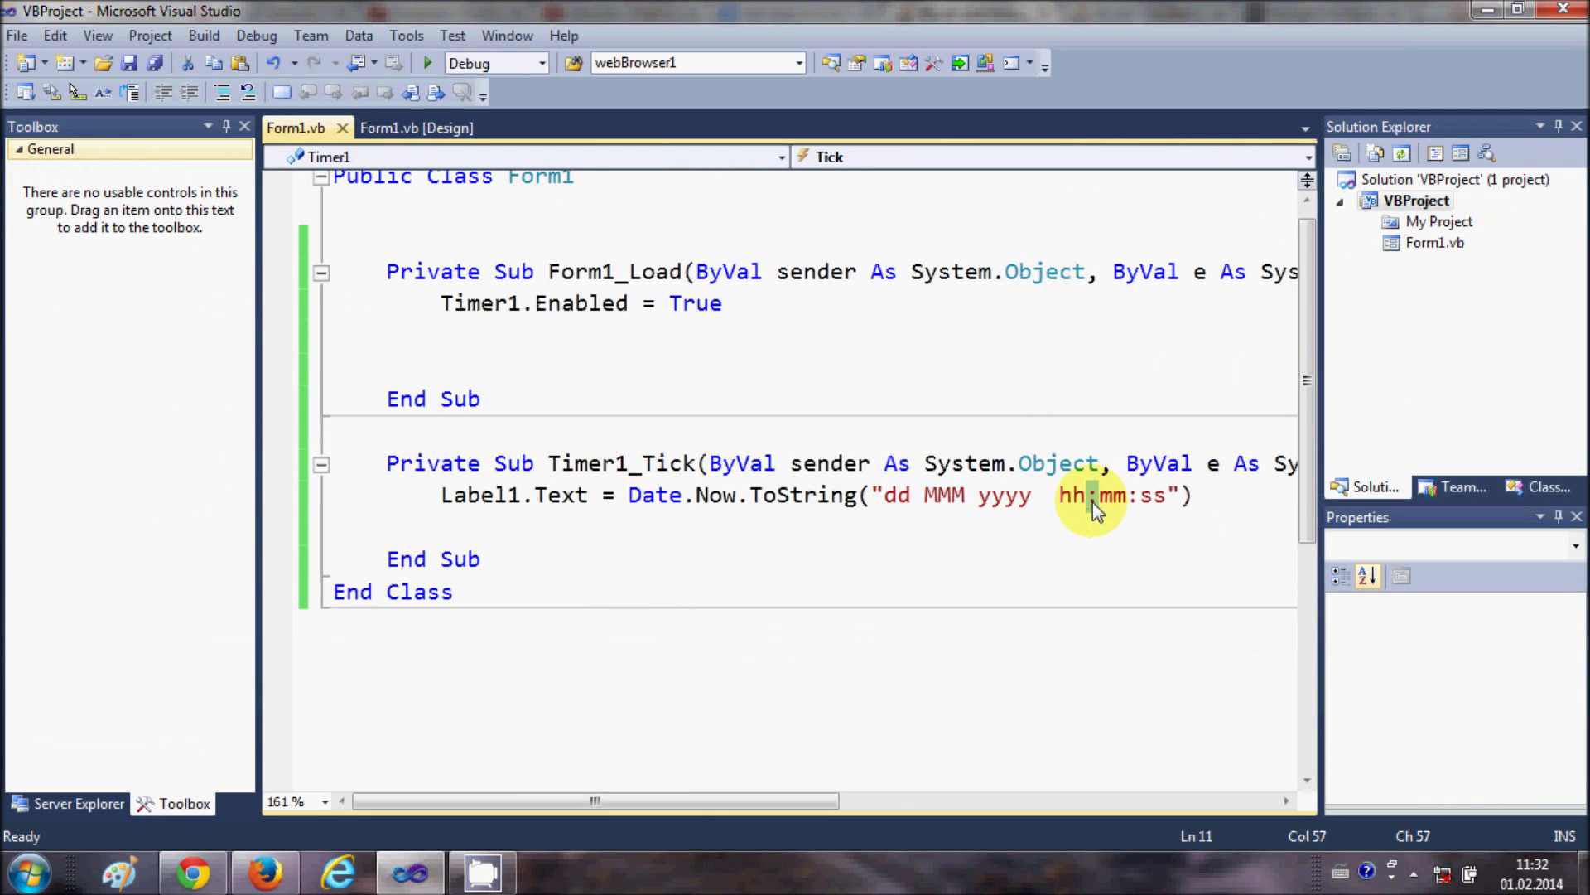
double_click(897, 495)
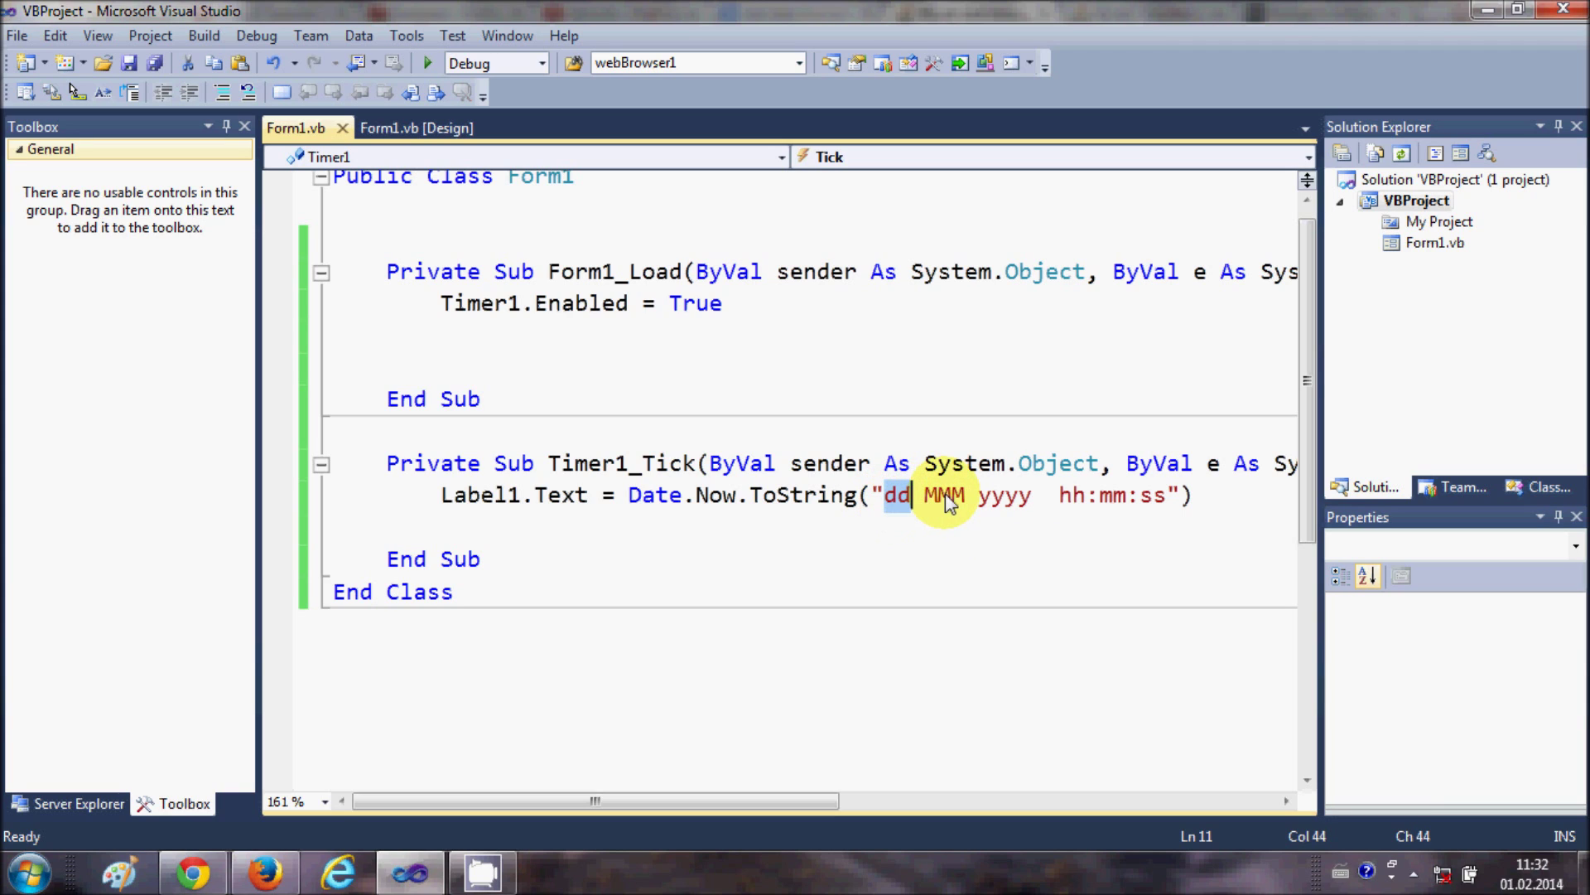
double_click(946, 493)
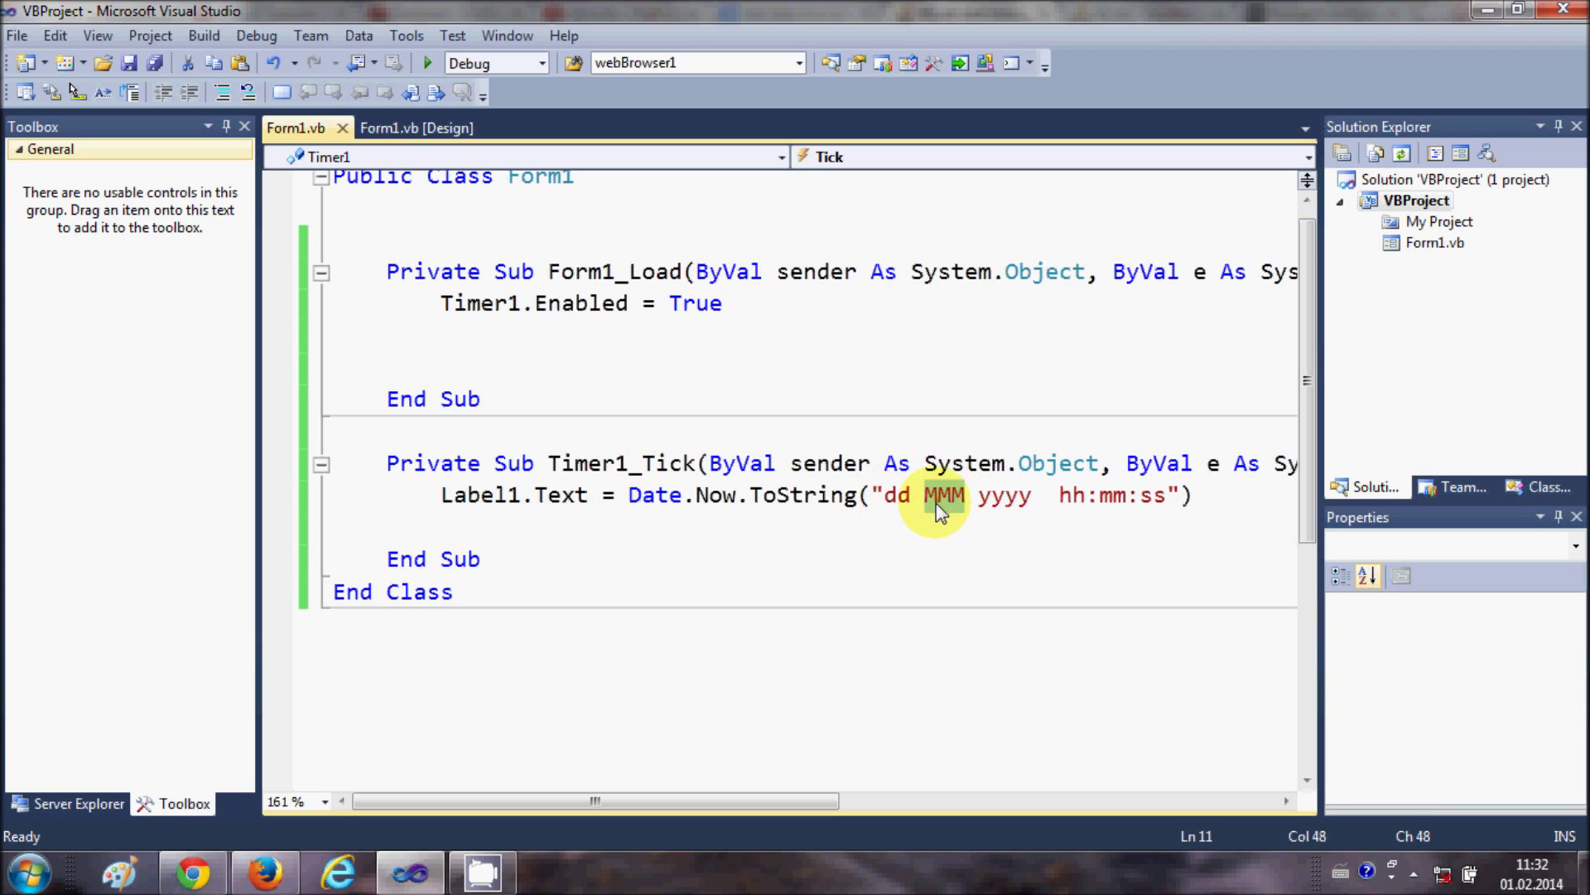
double_click(1004, 496)
double_click(1071, 496)
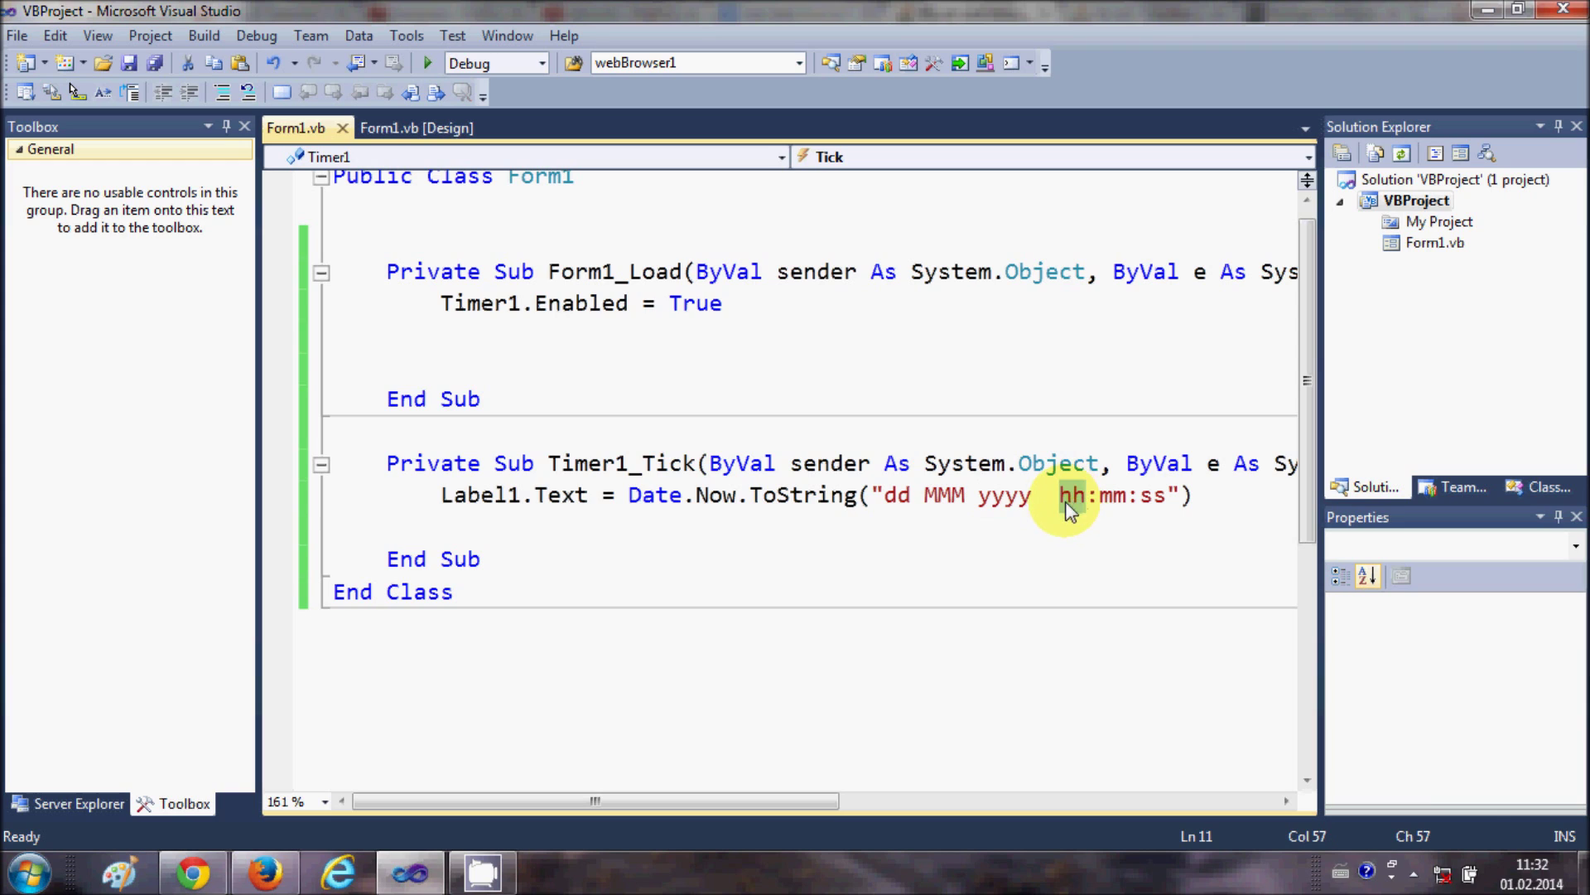
double_click(1113, 496)
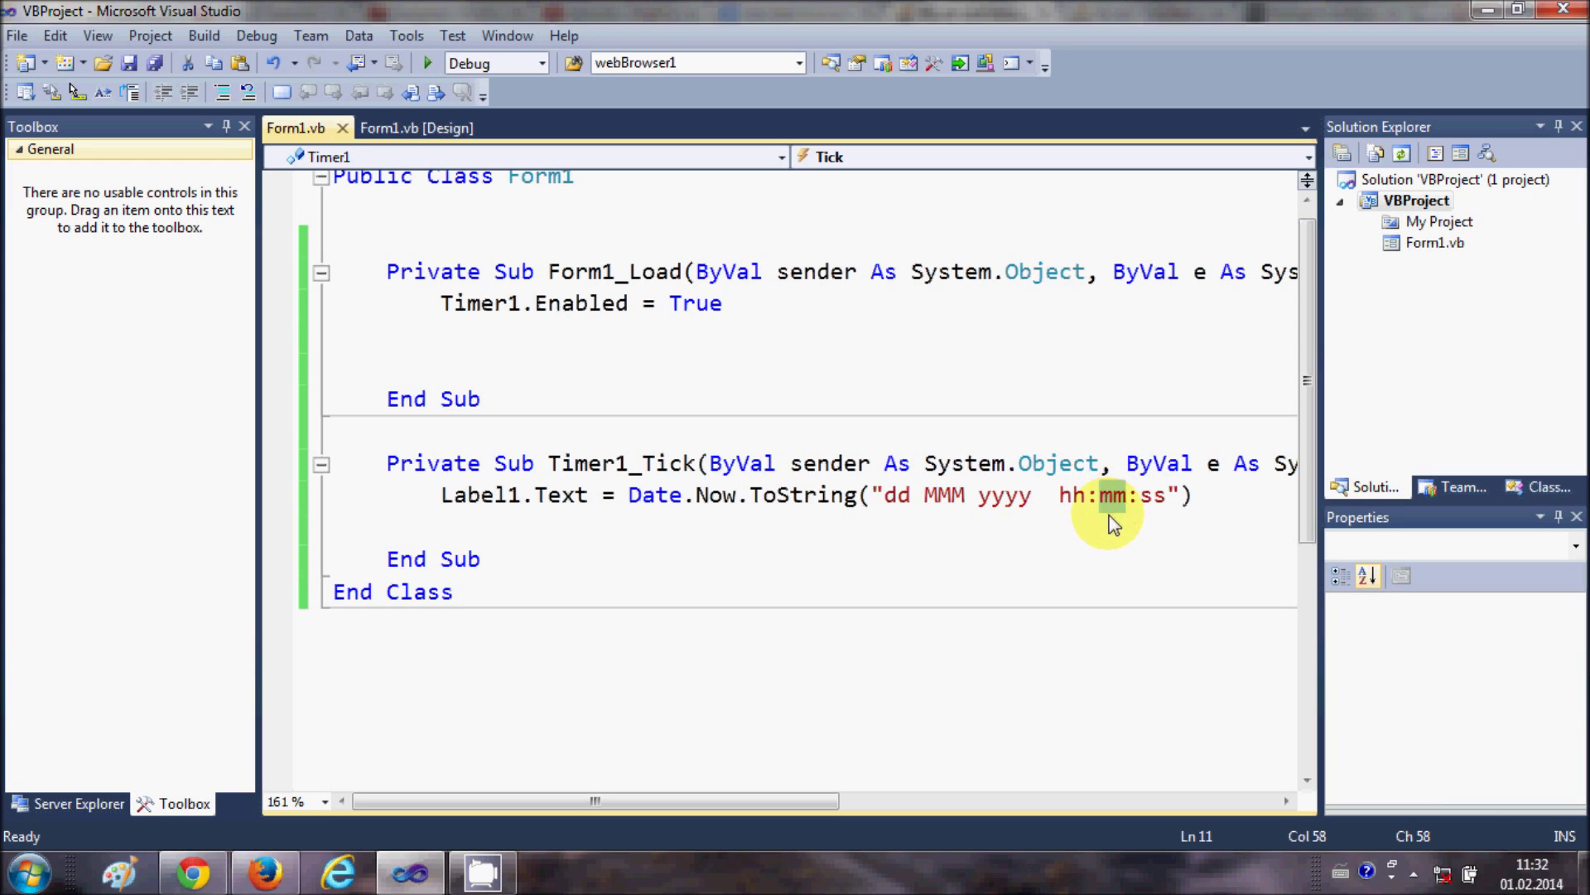
double_click(1150, 496)
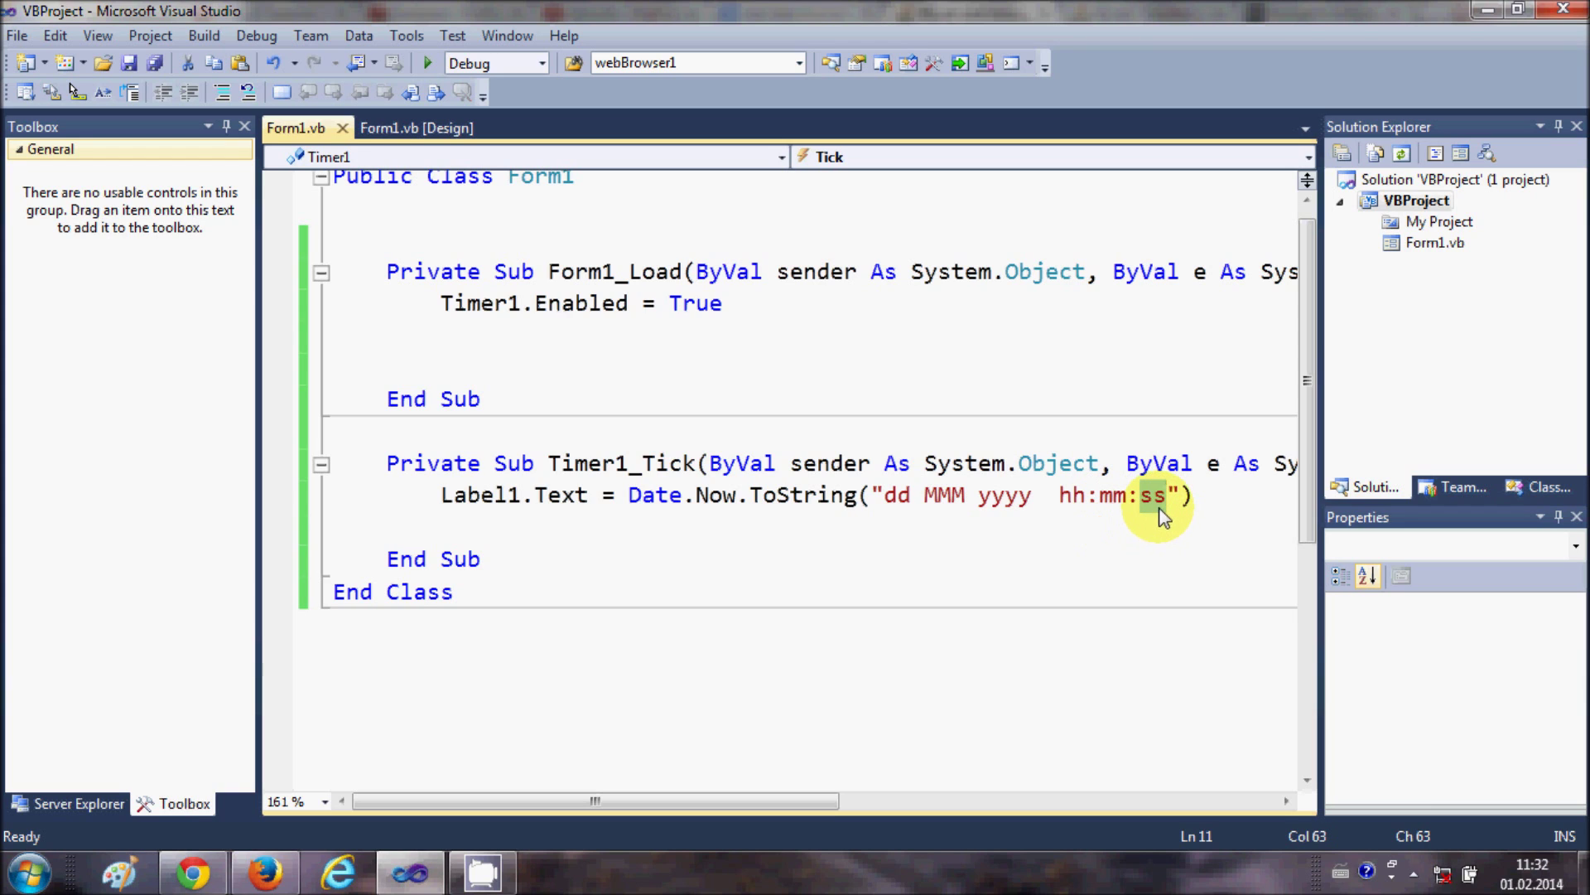
left_click(1012, 557)
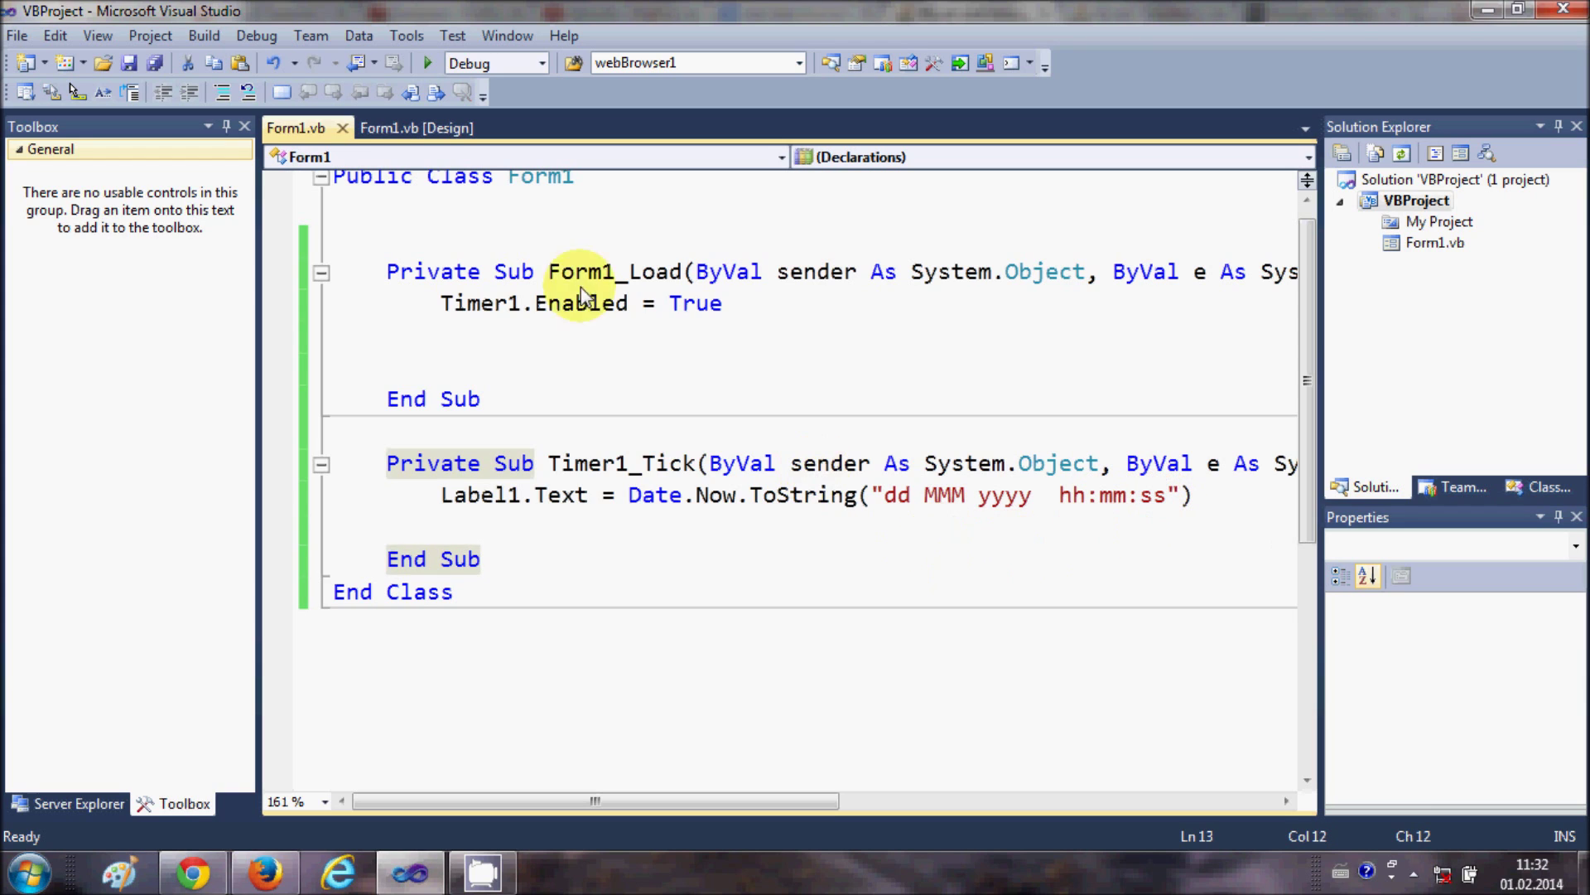
Step: Run the form and enlarge the clock window to show the full '01 Feb 2014 11:32:58'
left_click(427, 63)
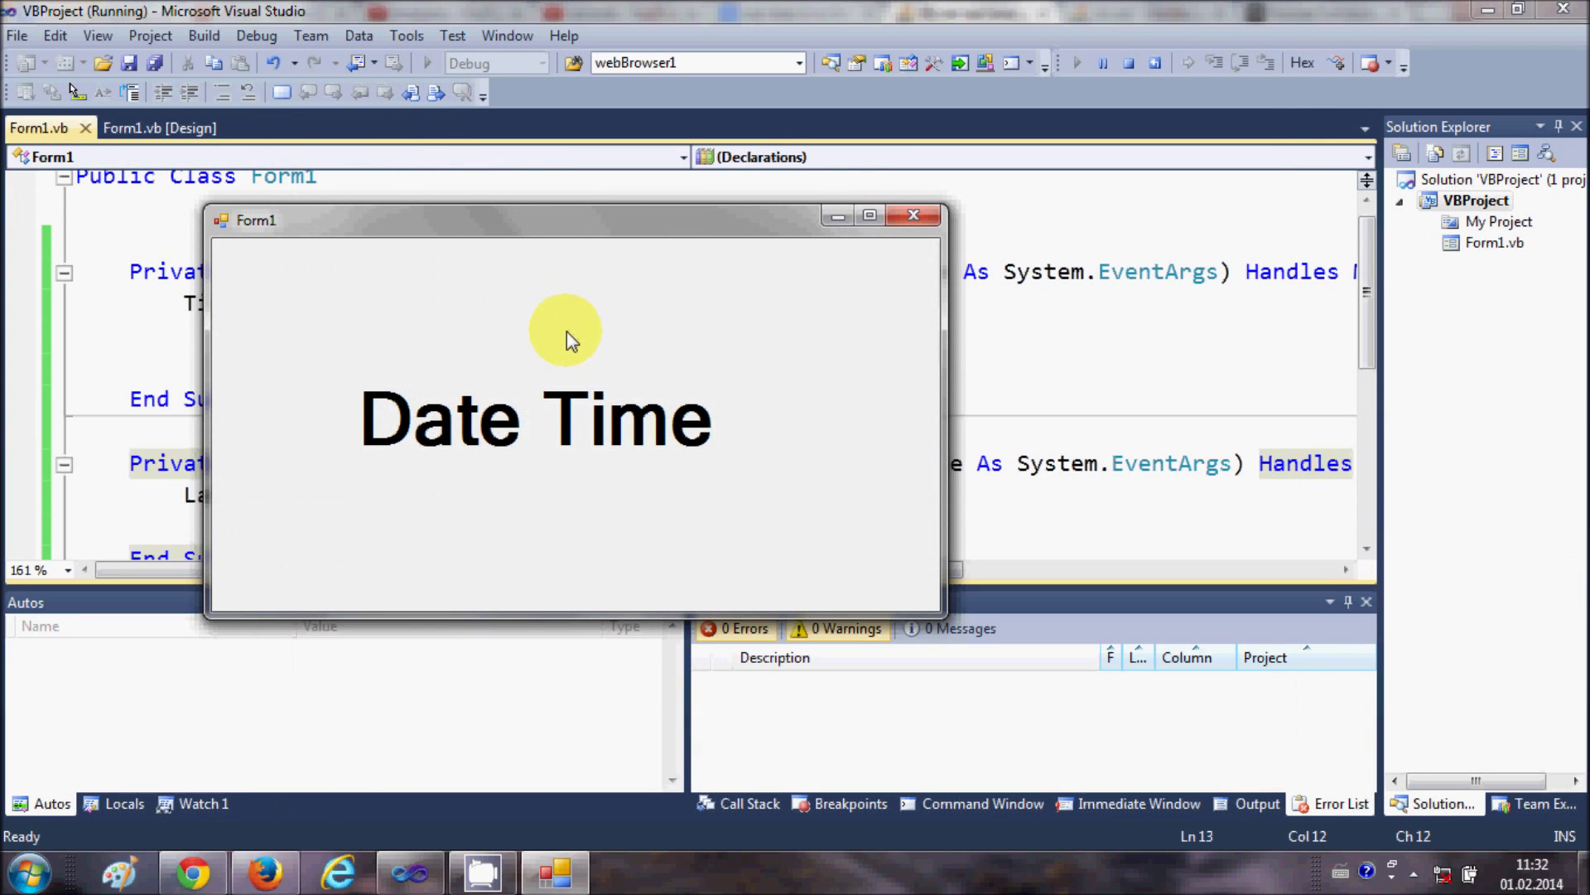
left_click_drag(937, 610, 1256, 646)
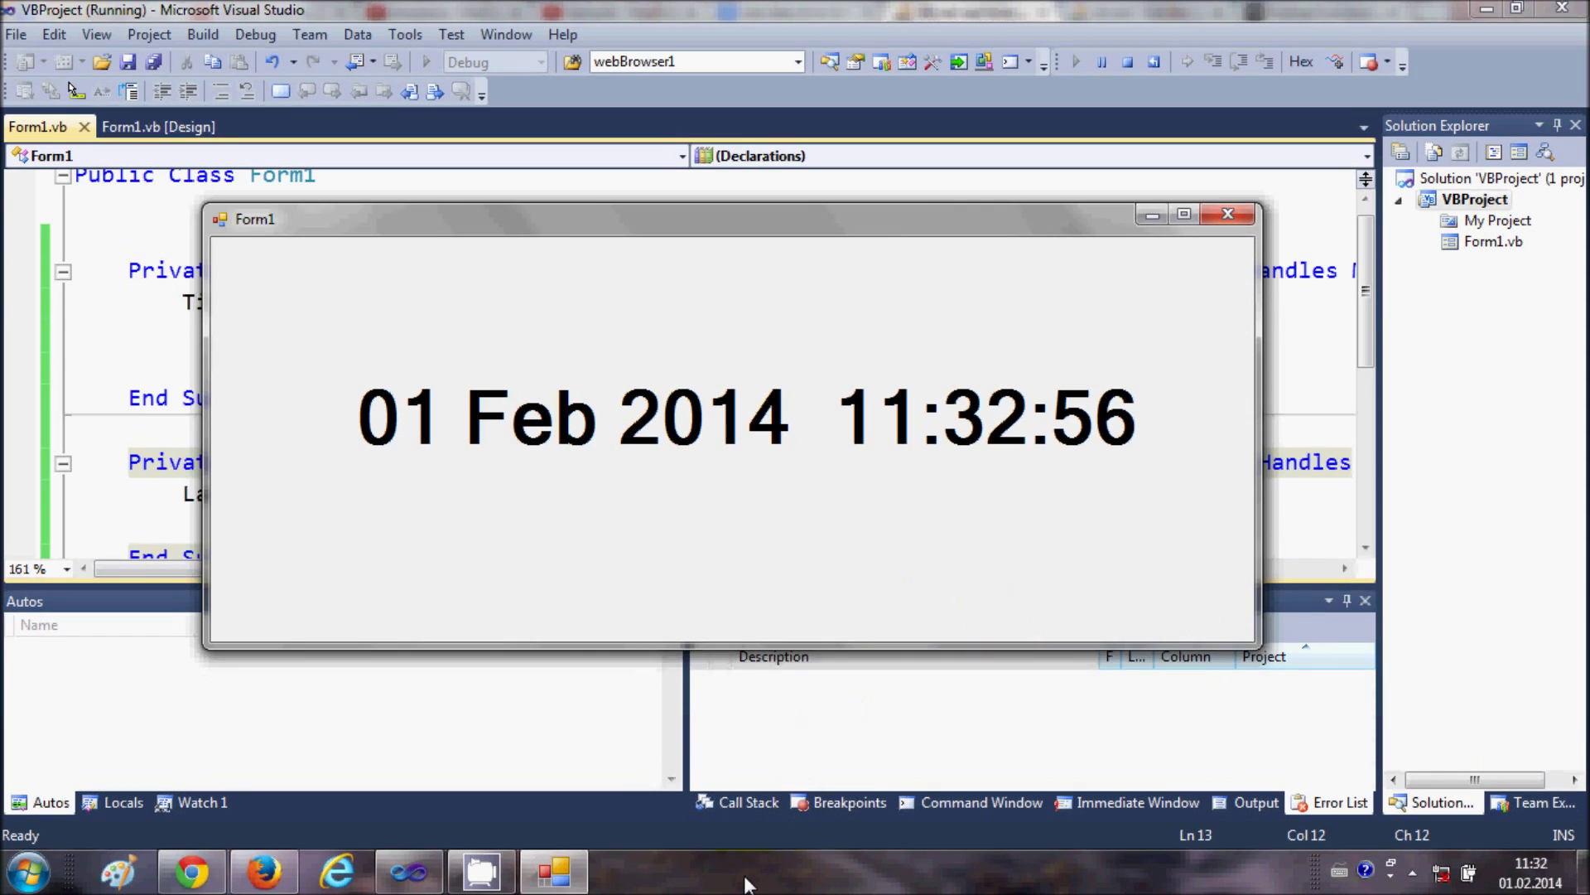
left_click(744, 883)
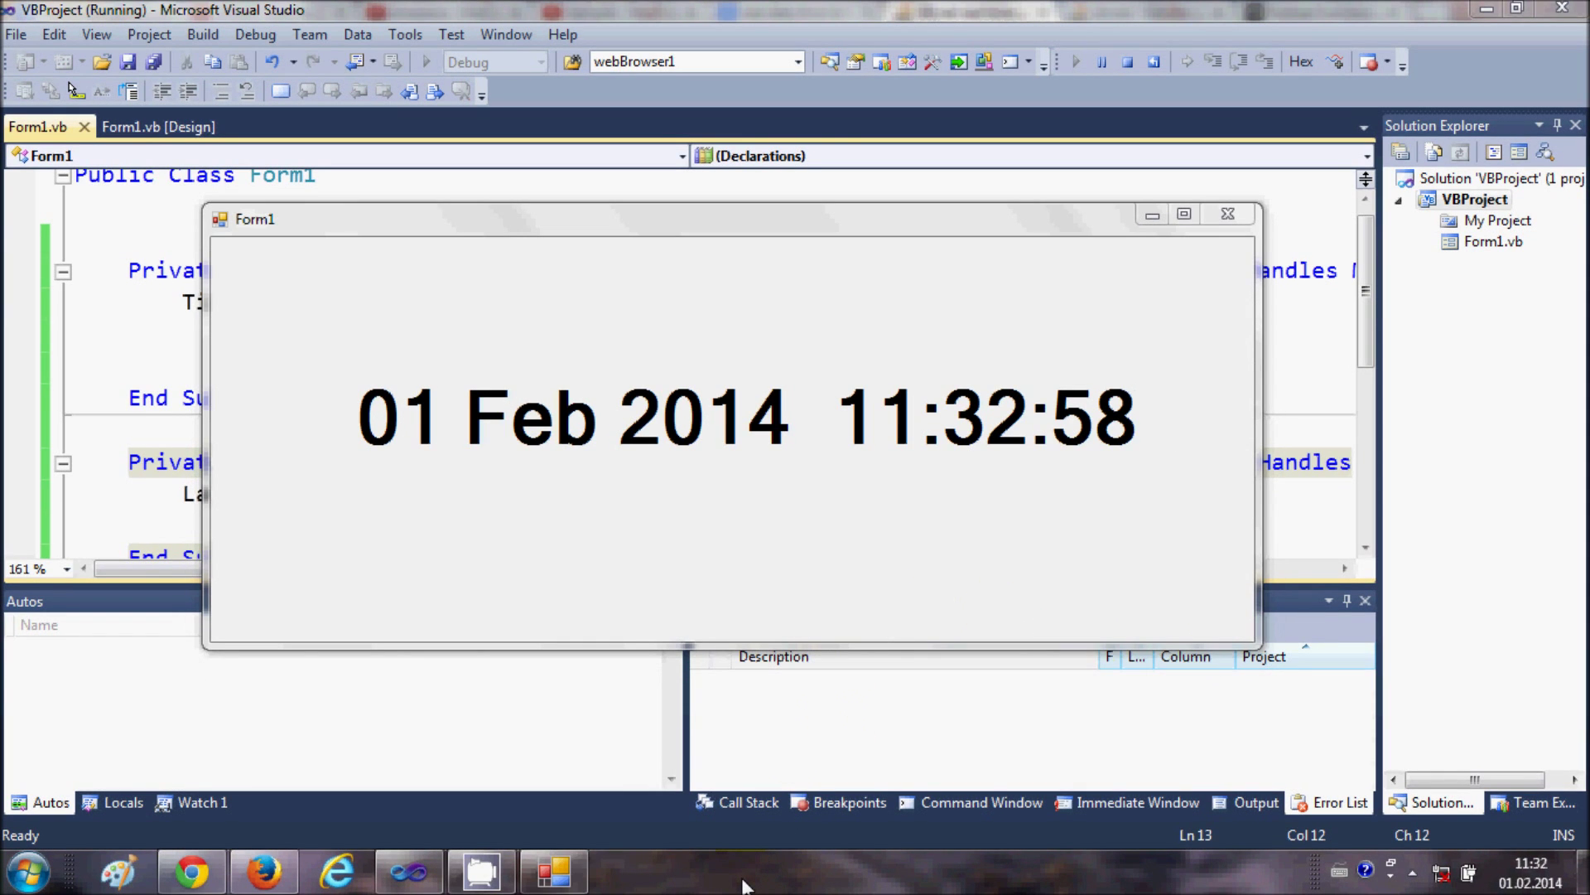